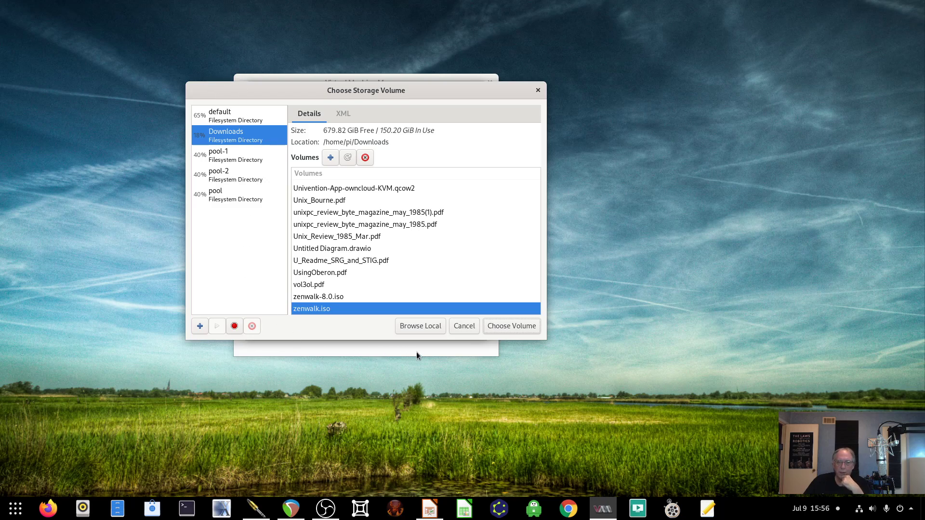
- Use zenwalk.iso as install media and set the operating system to Generic default (generic)
left_click(504, 325)
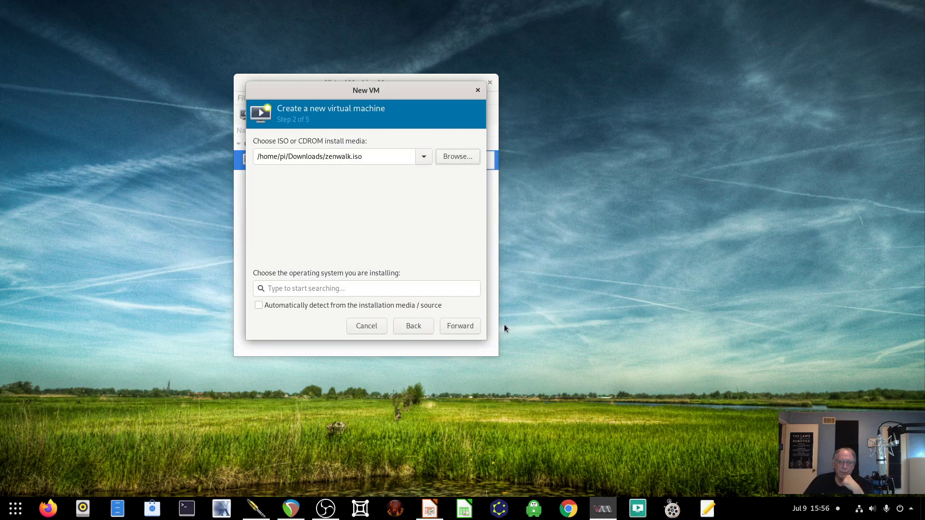
left_click(319, 288)
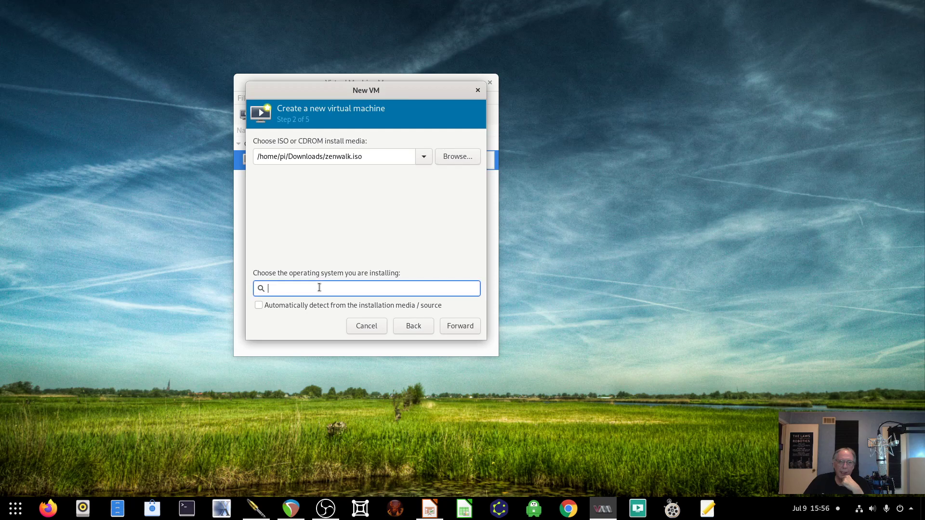
left_click(268, 305)
left_click(268, 305)
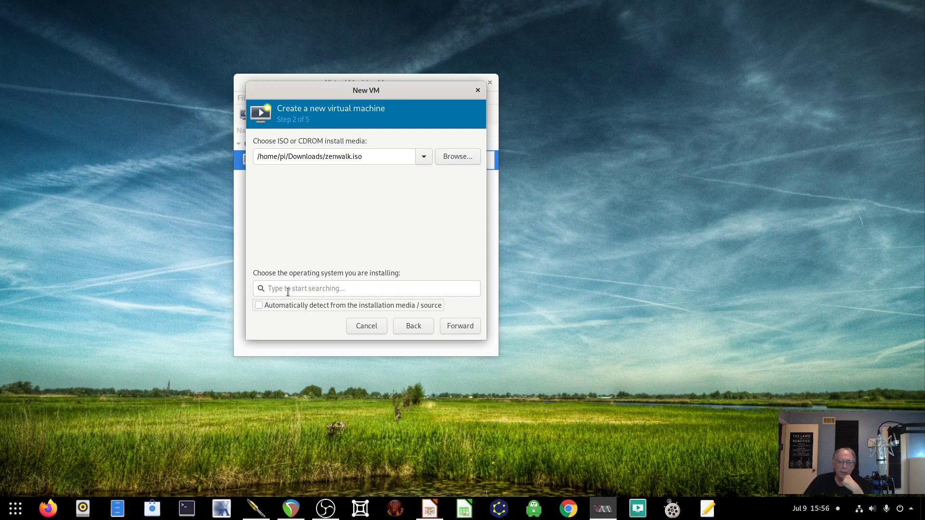
left_click(291, 288)
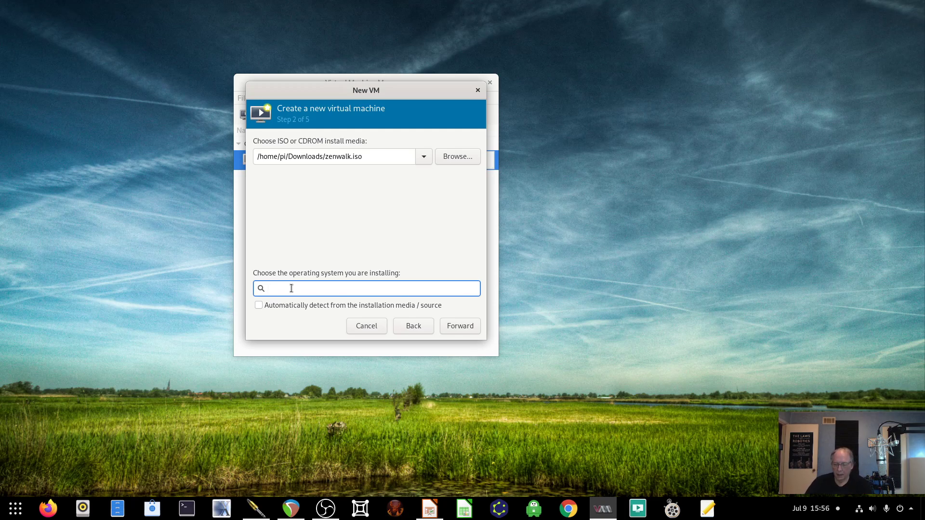
type("Ge")
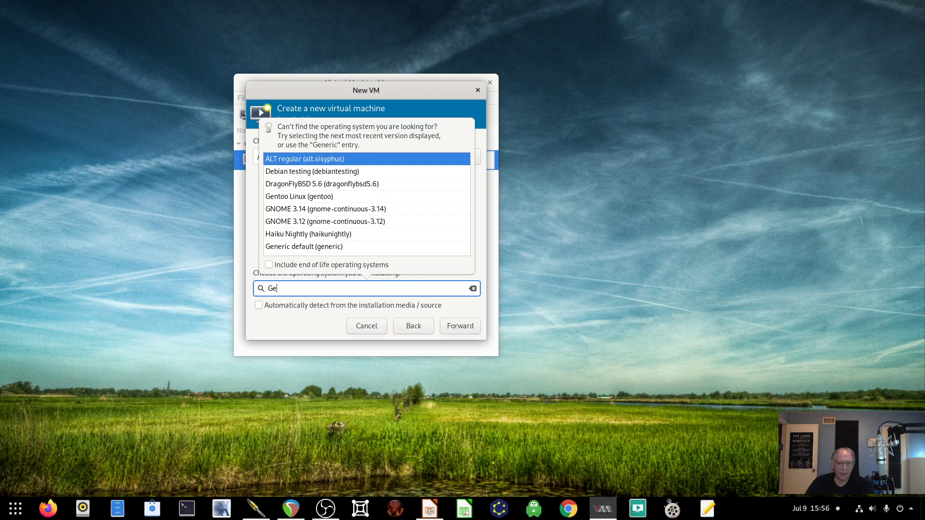
key("Down")
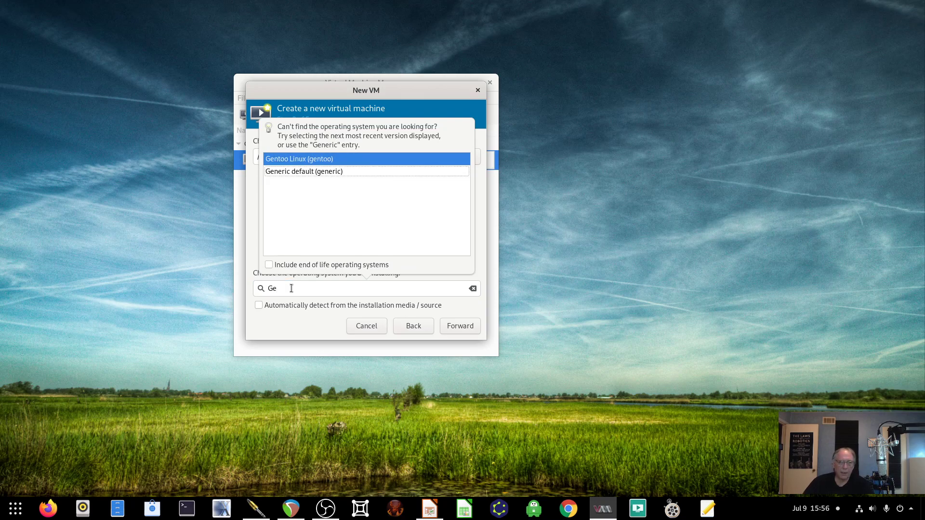
left_click(352, 173)
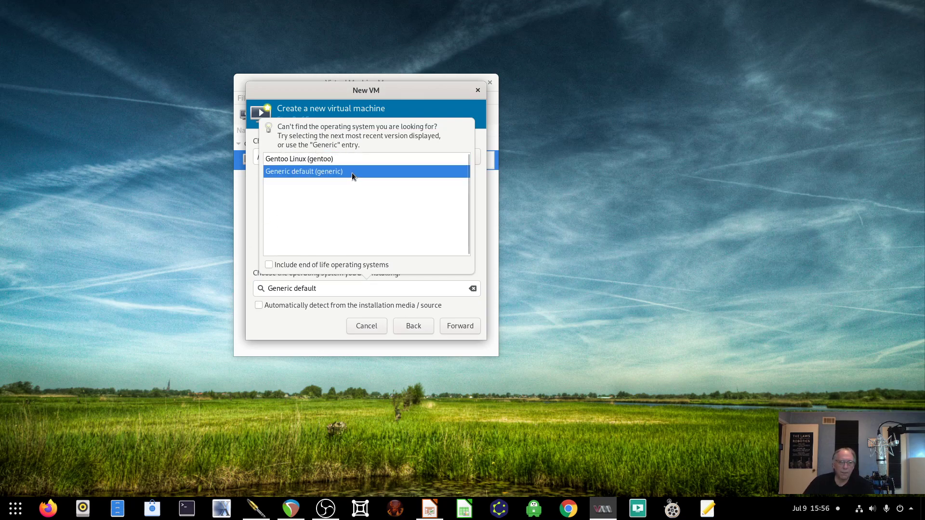
left_click(452, 327)
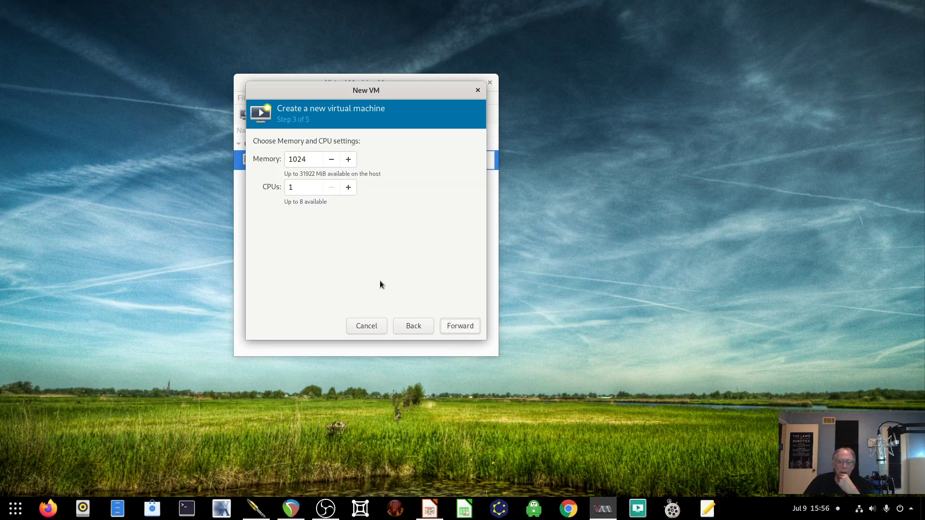
- Give the VM 4096 MiB of memory and 2 CPUs
left_click(347, 160)
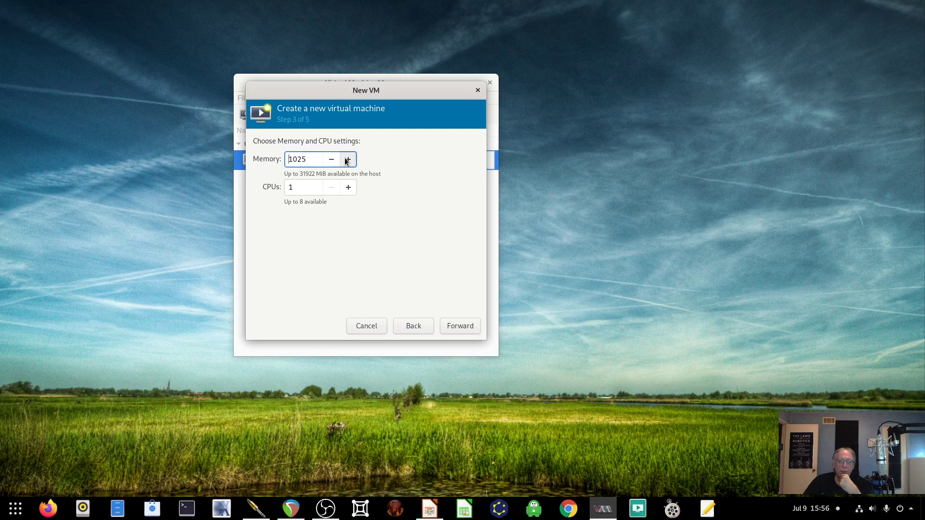
left_click_drag(311, 159, 244, 155)
type("4096")
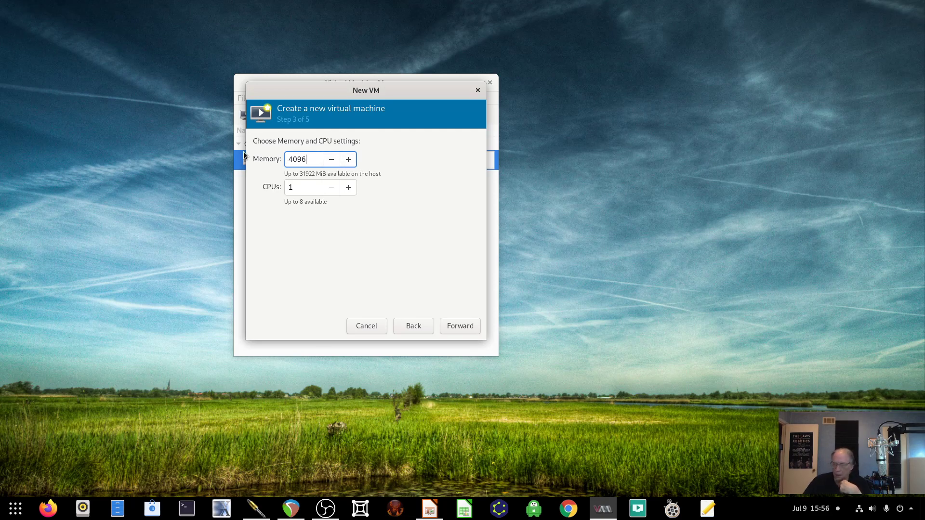
left_click(348, 187)
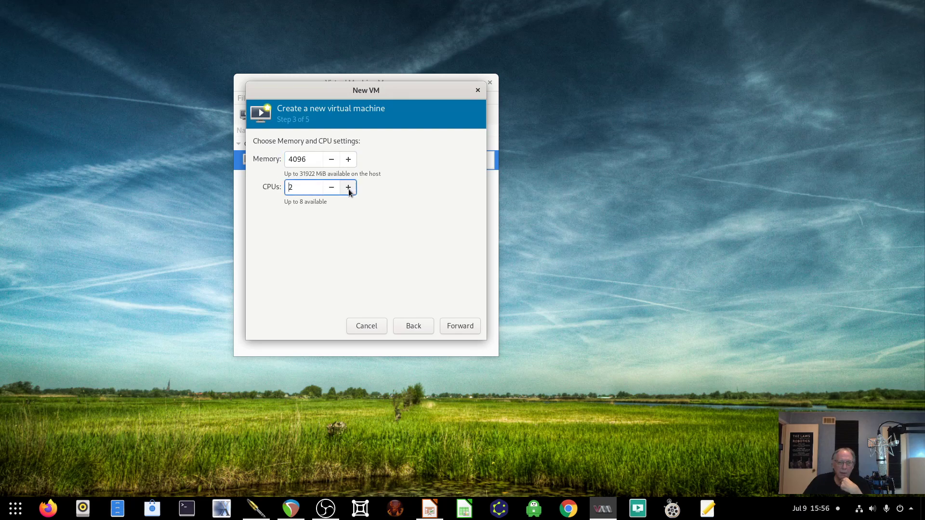
- Keep the 20 GiB disk, rename the VM from vm1 to zenwalk2, and create it
left_click(455, 327)
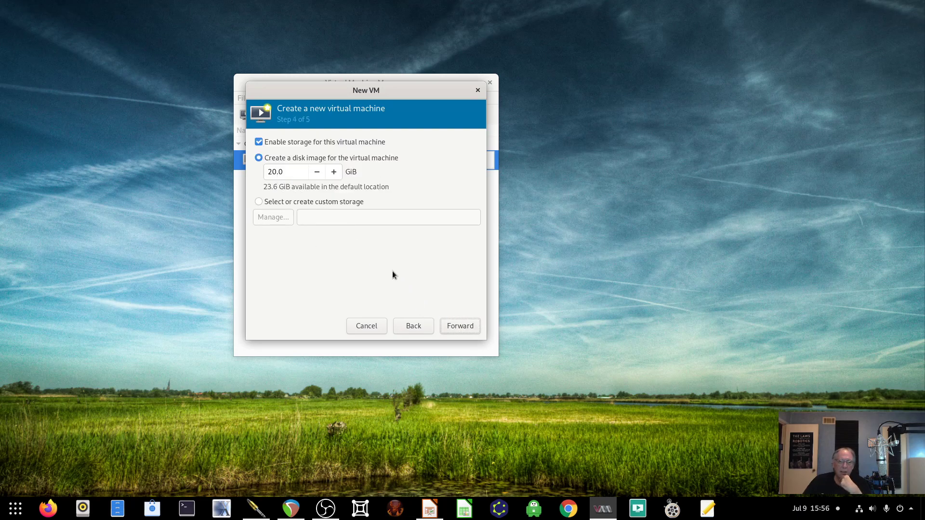
left_click(464, 326)
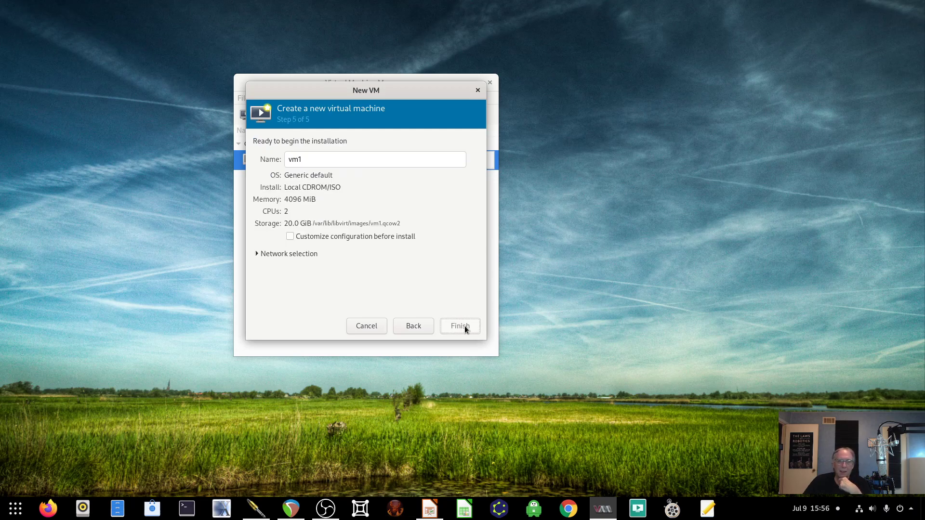
left_click_drag(311, 159, 272, 150)
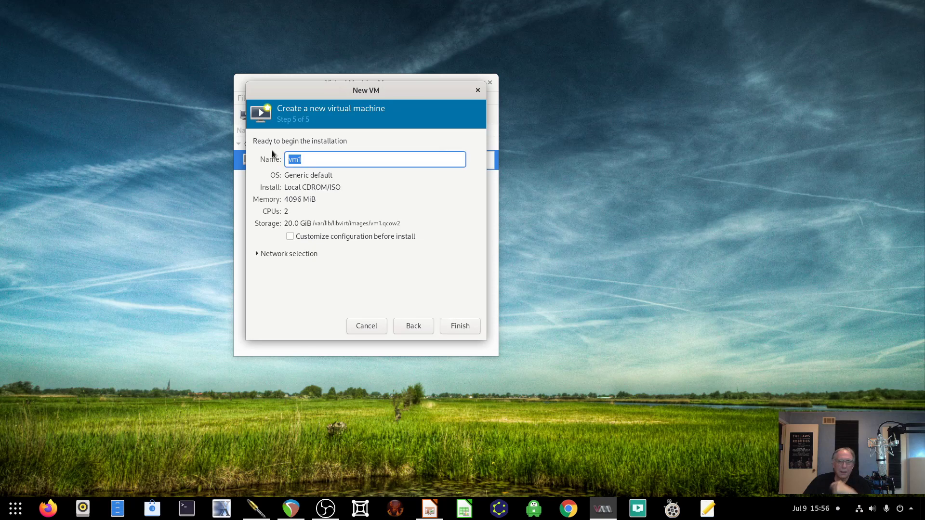
type("zenwalk2")
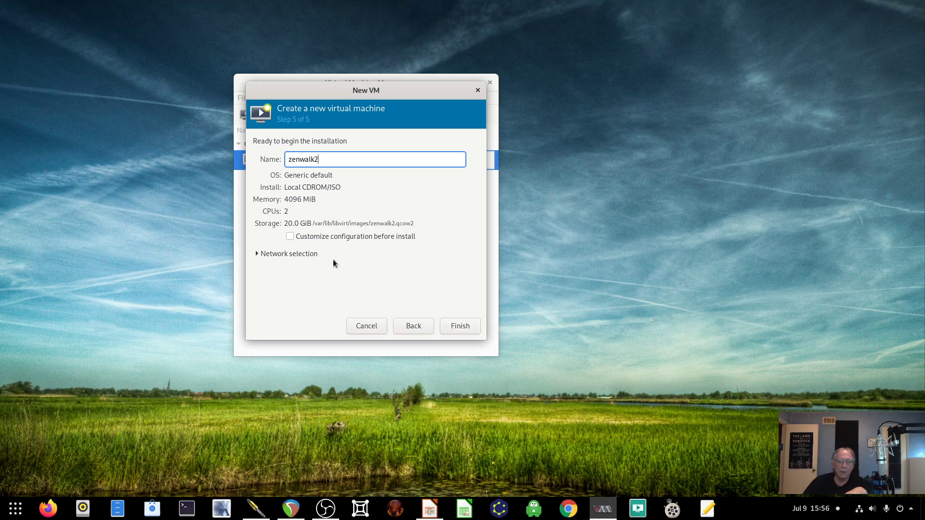
left_click(460, 327)
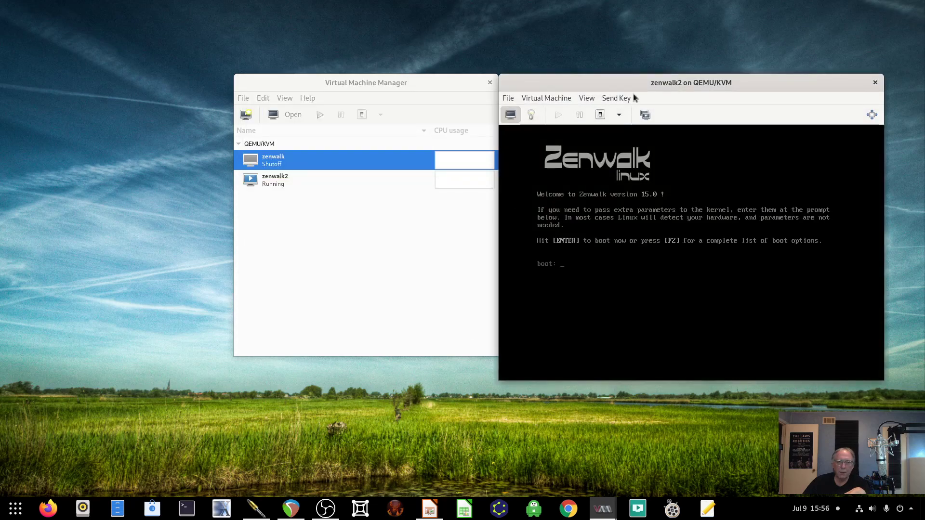
- Set the console's Scale Display option to Always
left_click_drag(612, 86, 329, 28)
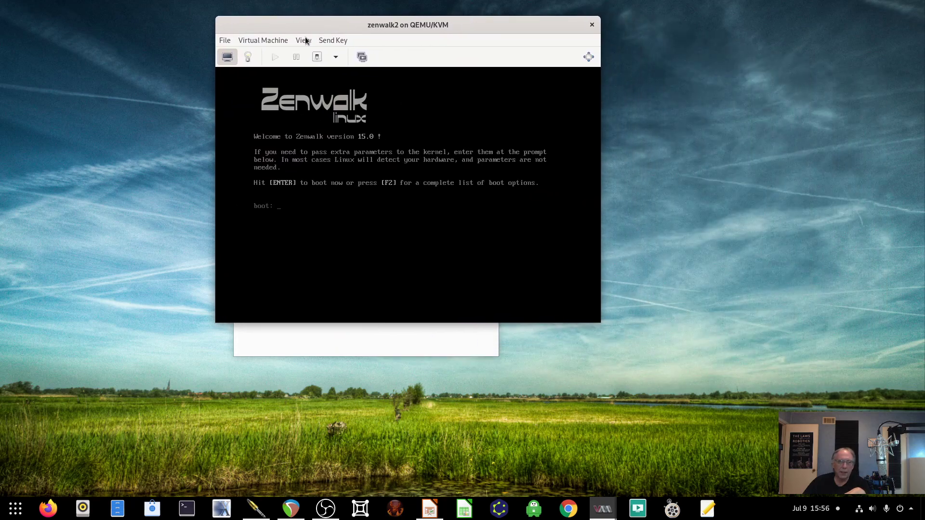
left_click(304, 41)
mouse_move(343, 119)
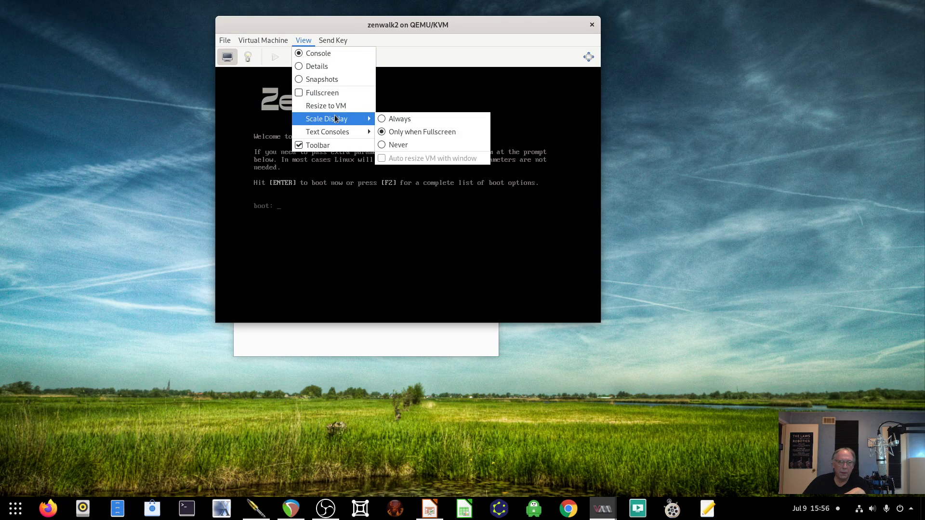
left_click(411, 121)
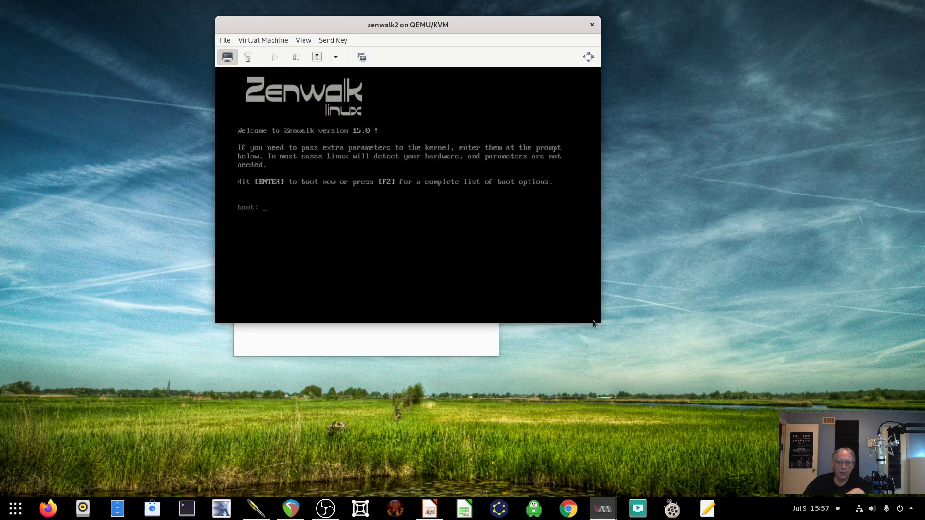
- Enlarge and reposition the console window, then boot the Zenwalk installer at the boot prompt
left_click_drag(600, 323, 822, 482)
left_click_drag(576, 25, 400, 9)
mouse_move(608, 503)
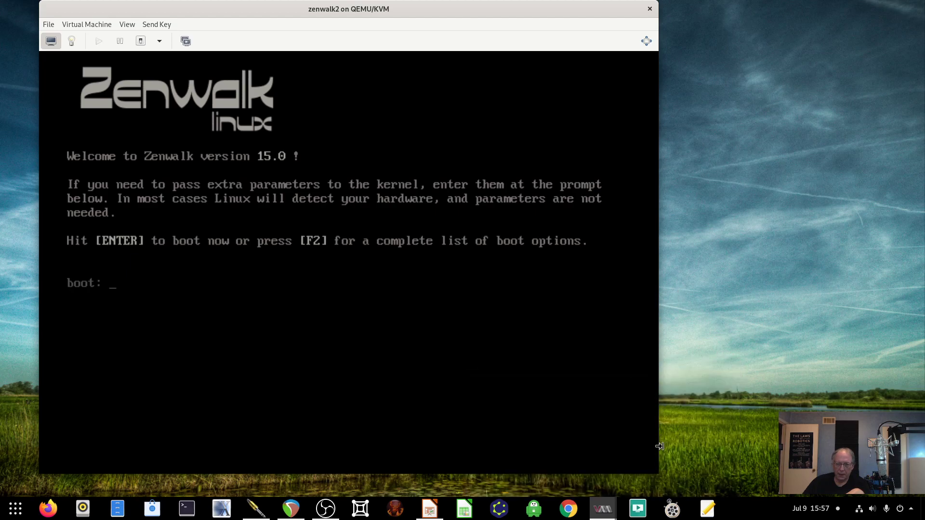
left_click_drag(664, 475, 716, 492)
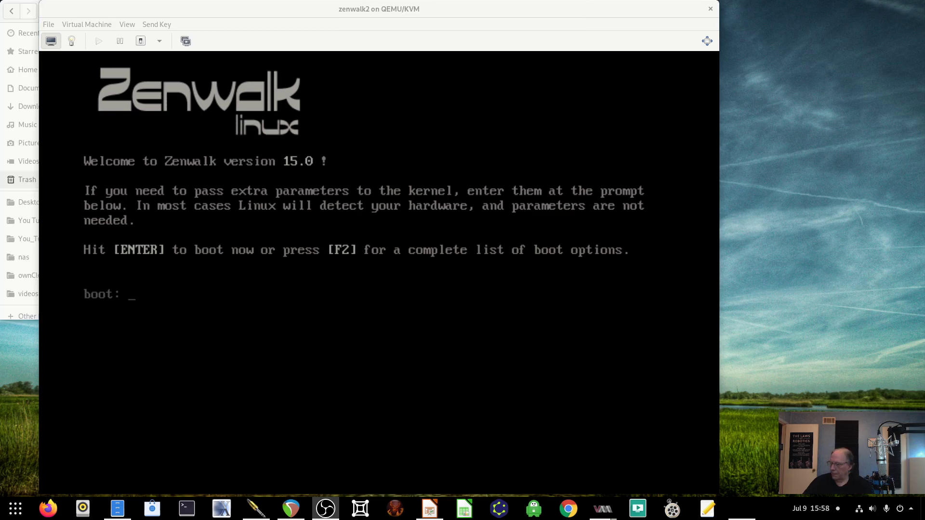
left_click(539, 319)
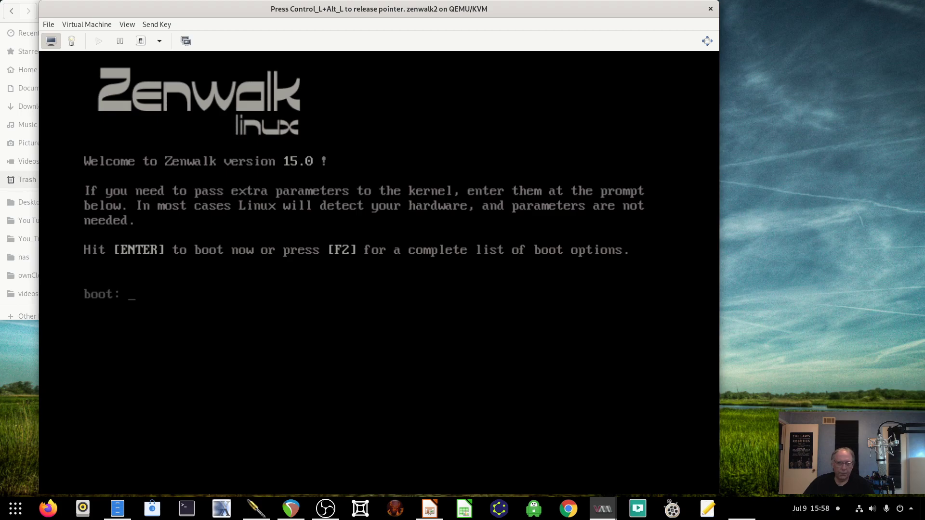
key("Return")
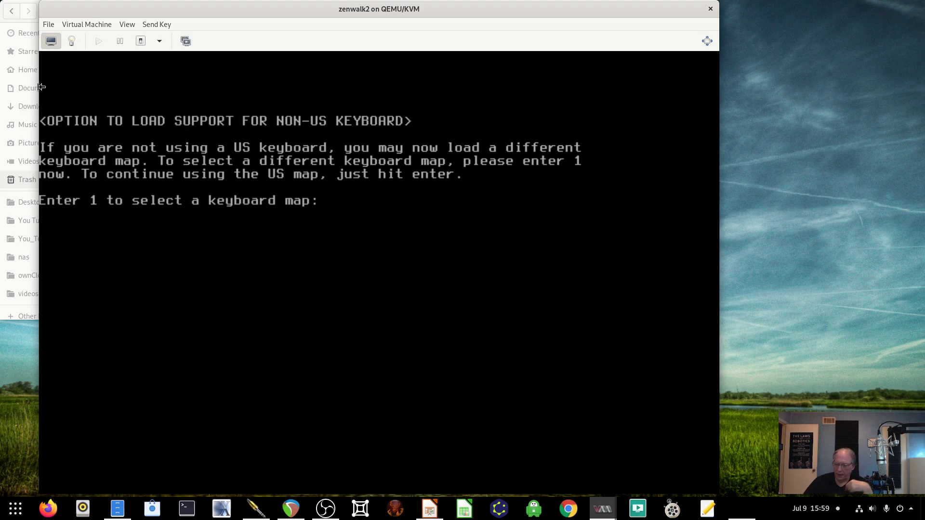
- Keep the US keyboard map and log in as root
key("Return")
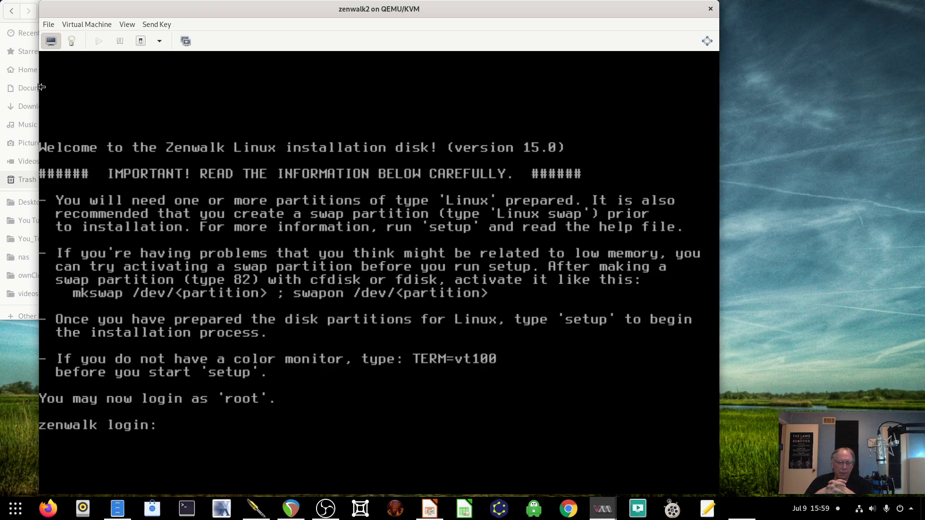
type("root")
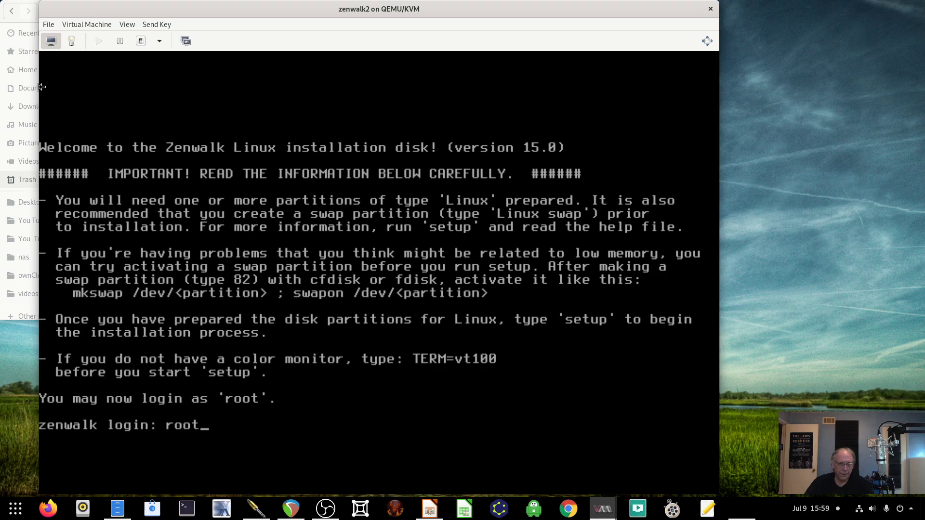
key("Return")
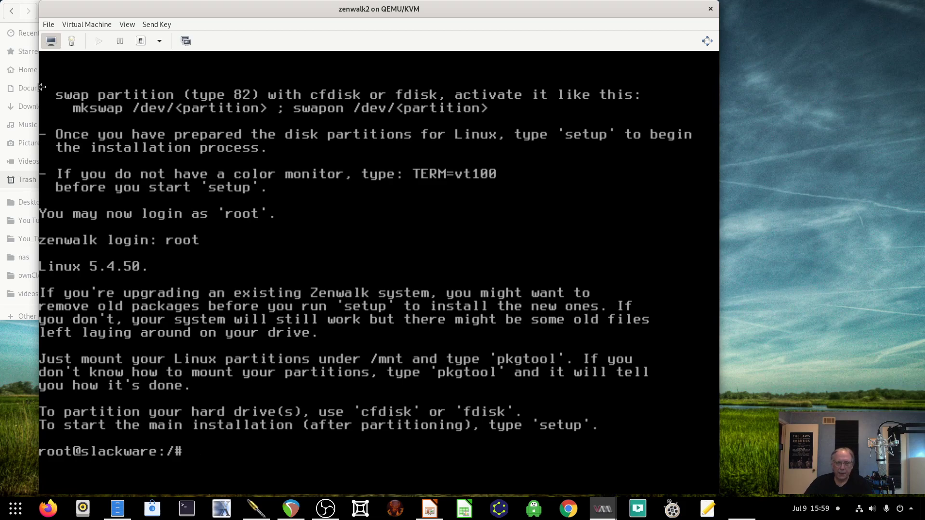
- Run lsblk to list block devices, showing the 20G sda disk
type("su")
key("BackSpace")
key("BackSpace")
type("fdisk")
key("BackSpace")
key("BackSpace")
key("BackSpace")
key("BackSpace")
key("BackSpace")
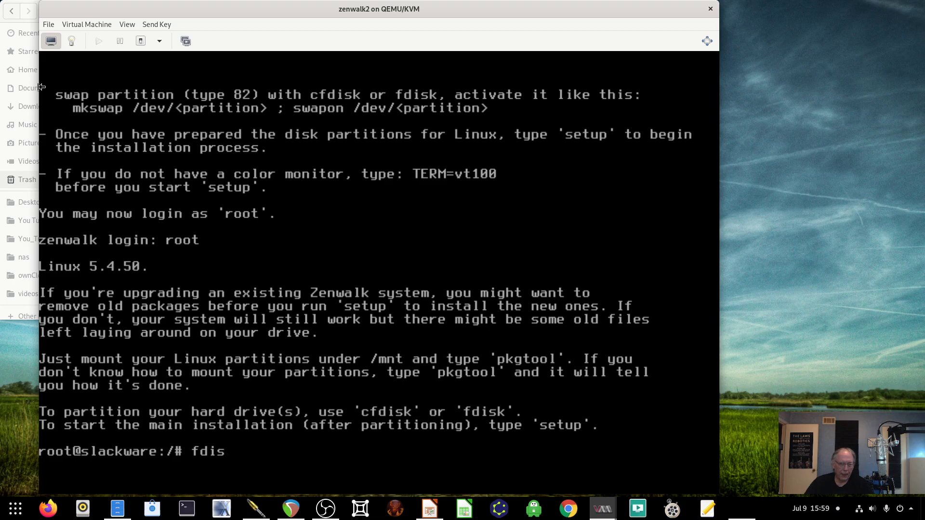
type("lsblk")
key("Return")
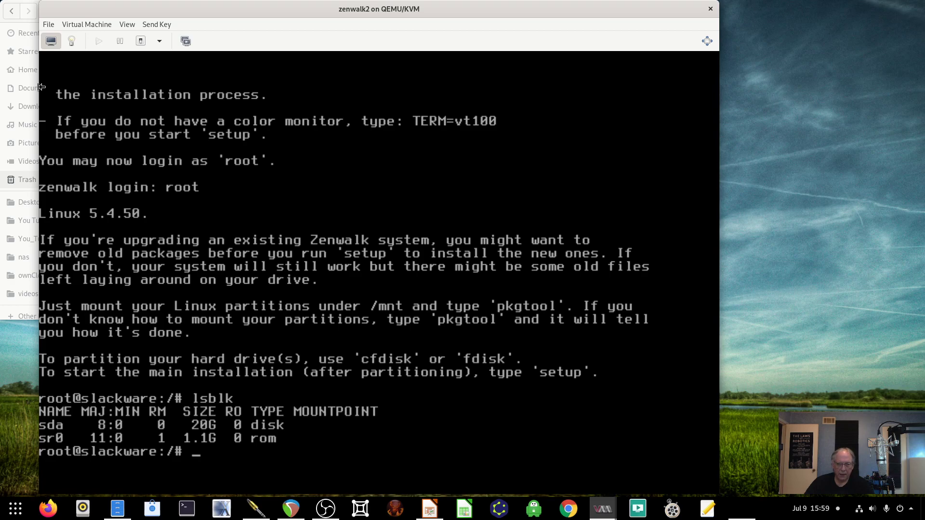
- Open /dev/sda in fdisk and create a new empty GPT partition table
type("fdisk /dev")
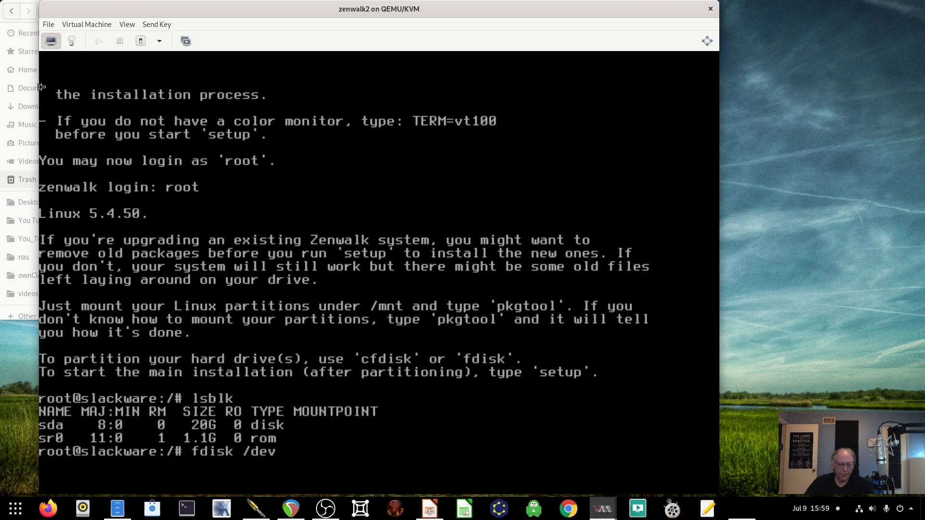
type("/sda")
key("Return")
type("p")
key("Return")
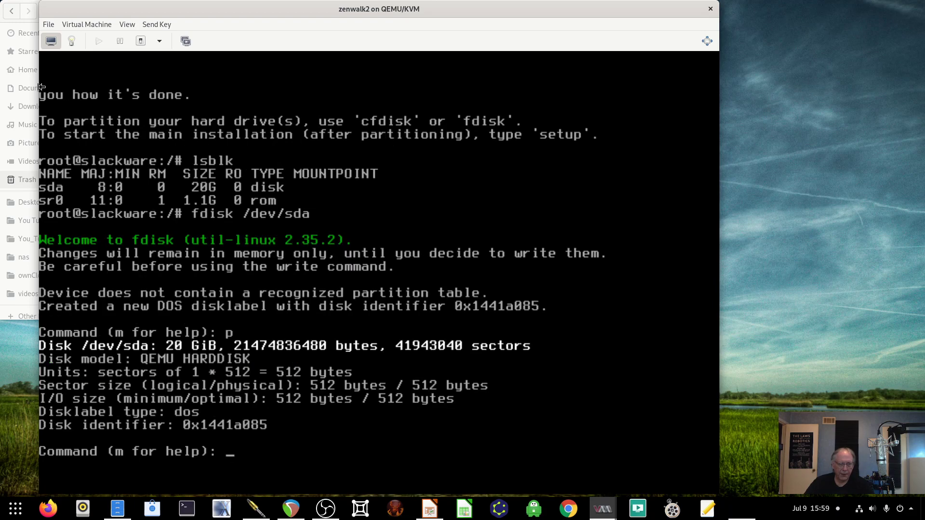
type("g")
key("Return")
type("p")
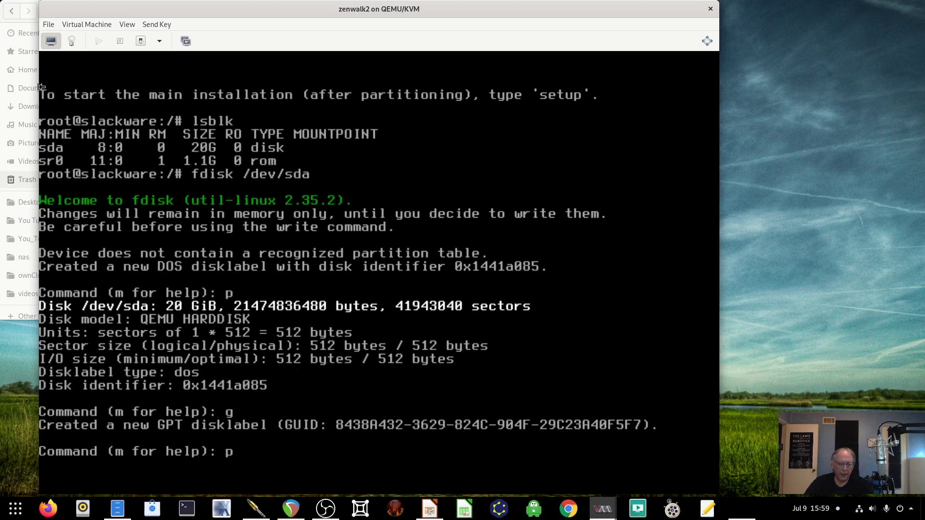
key("Return")
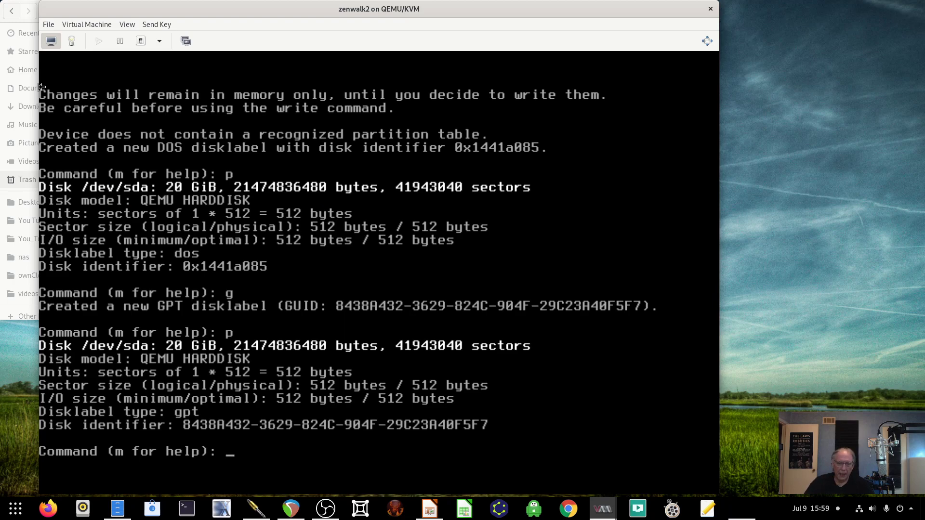
- Create a 2G partition 1 and set its type to 19, Linux swap
type("n")
key("Return")
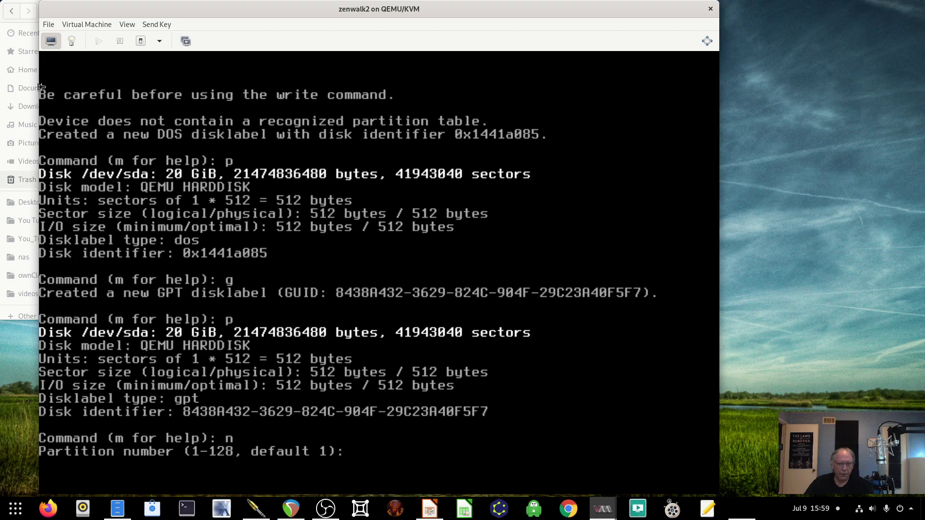
key("Return")
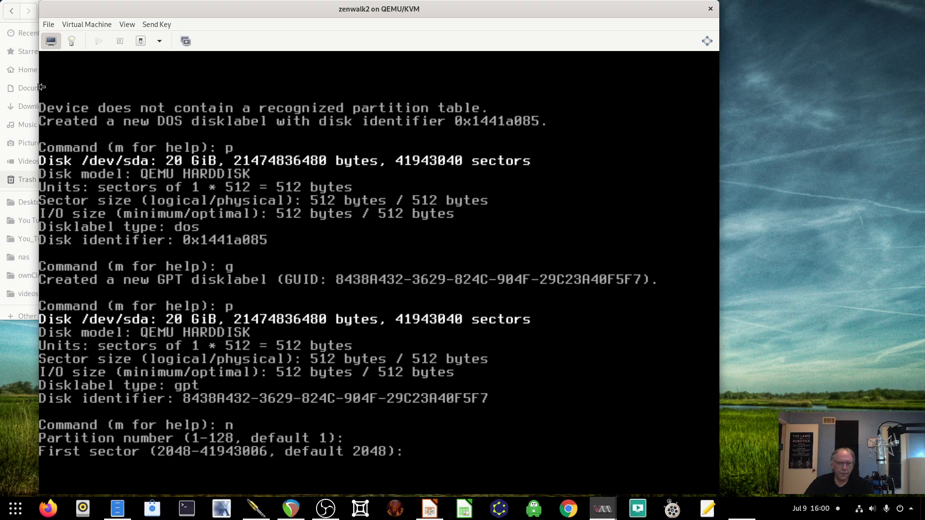
key("Return")
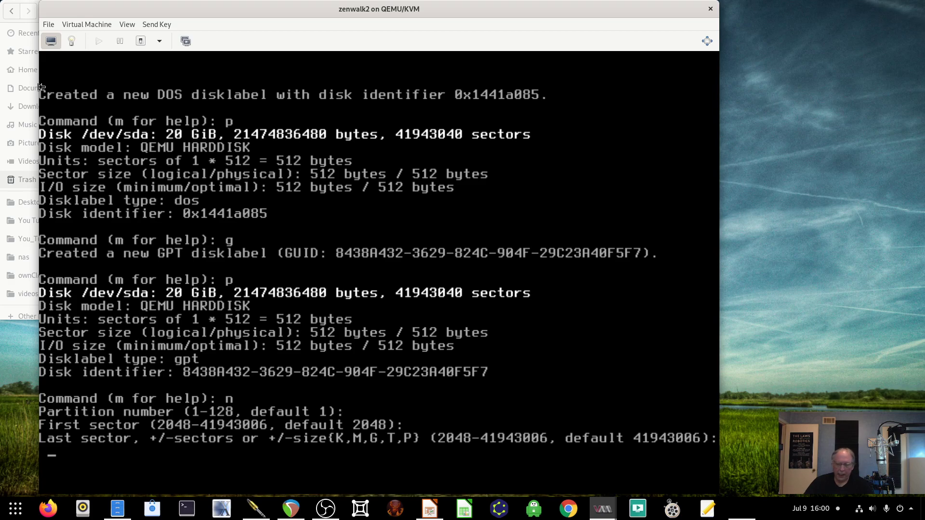
type("+2G")
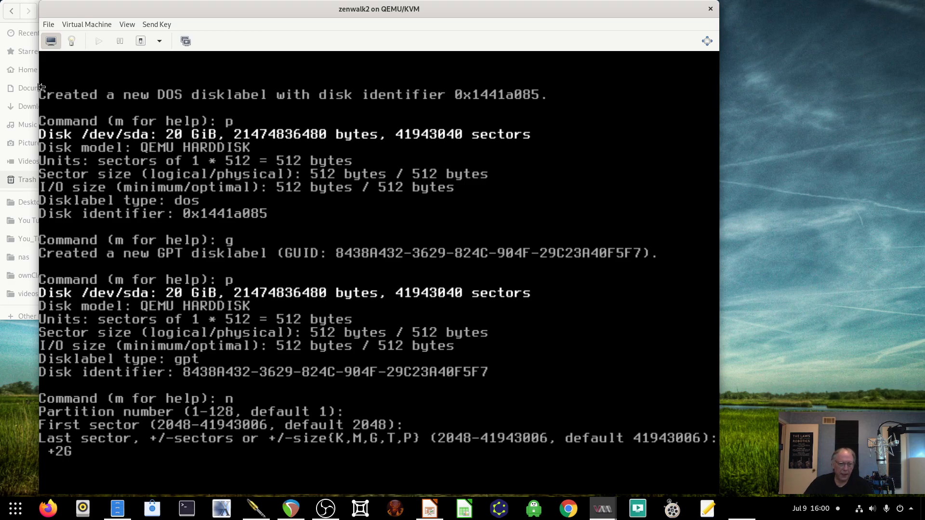
key("Return")
type("p):")
key("Return")
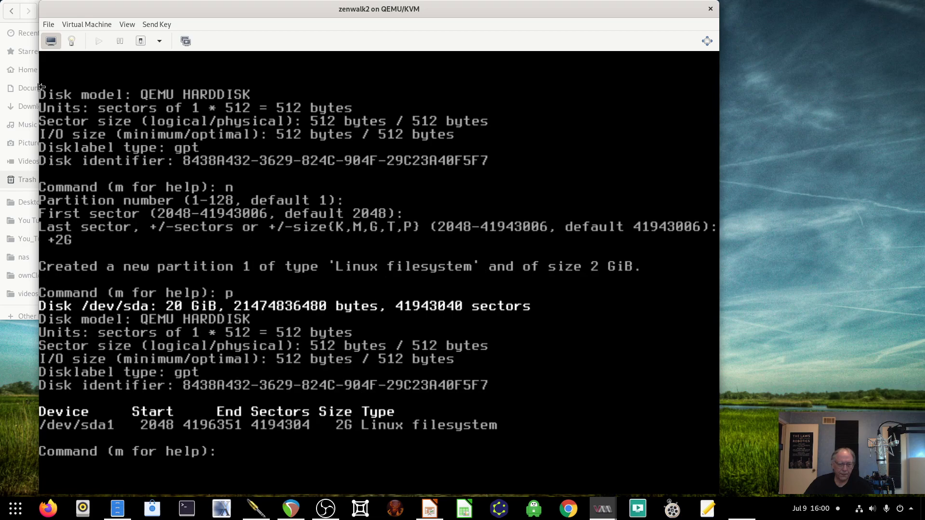
type("t")
key("Return")
type("19")
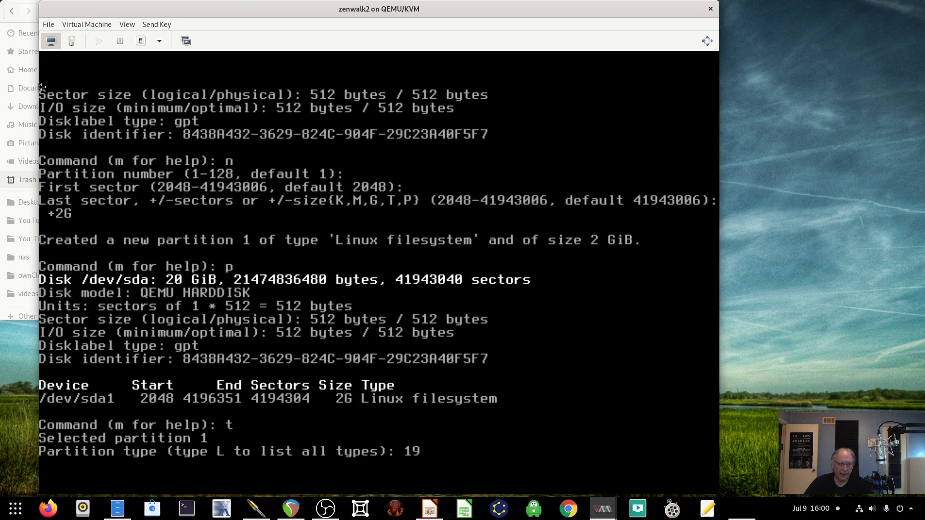
key("Return")
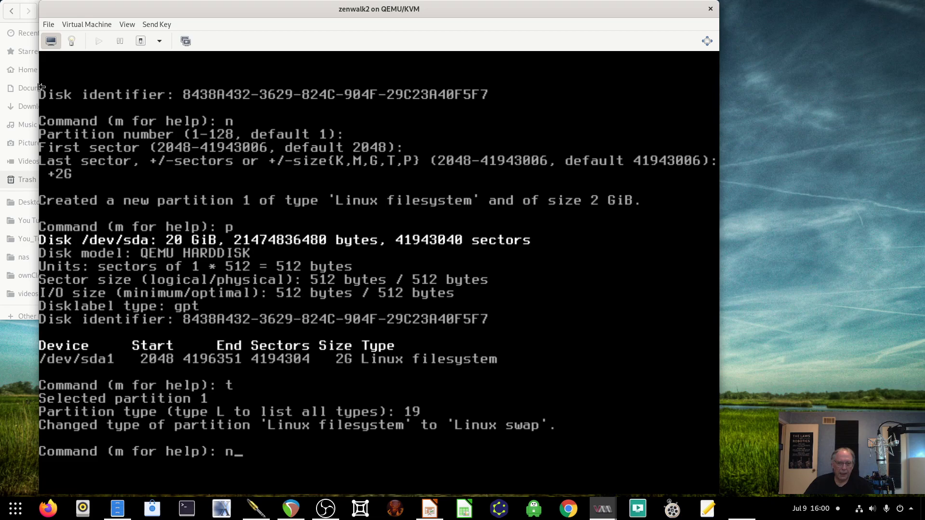
- Create partition 2 filling the remaining 18G and write the partition table to disk
type("n")
key("Return")
key("Return")
key("Return")
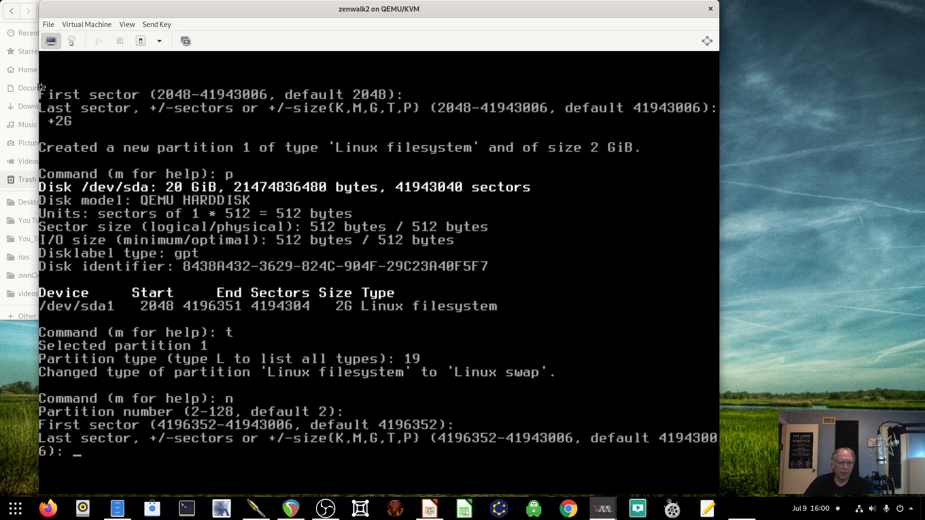
key("Return")
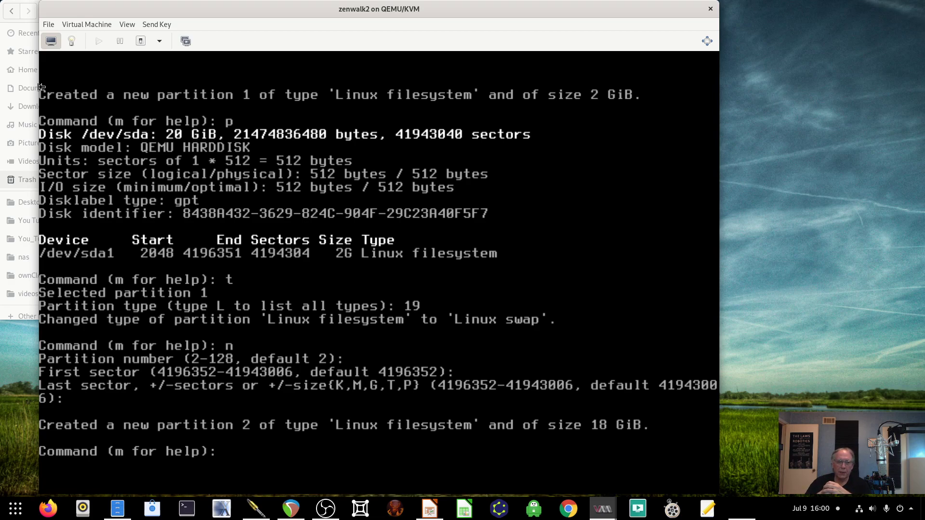
type("p")
key("Return")
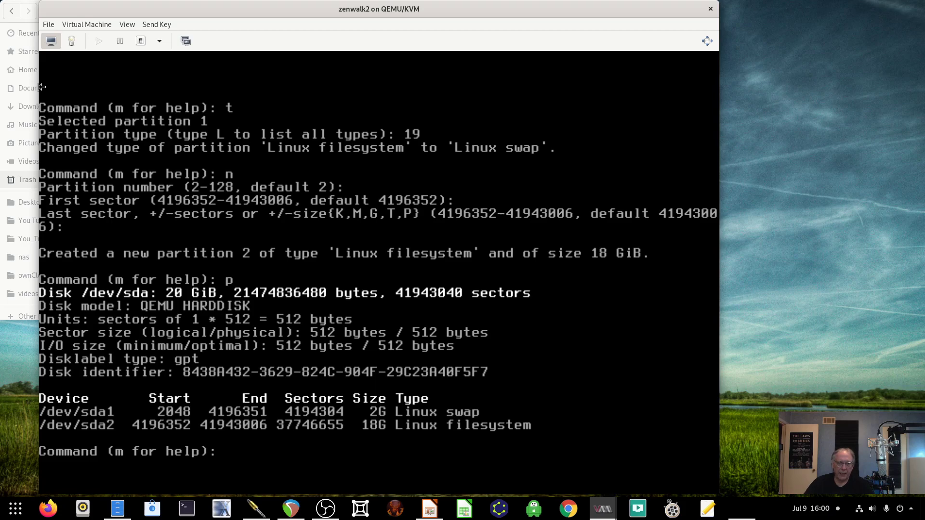
type("w")
key("Return")
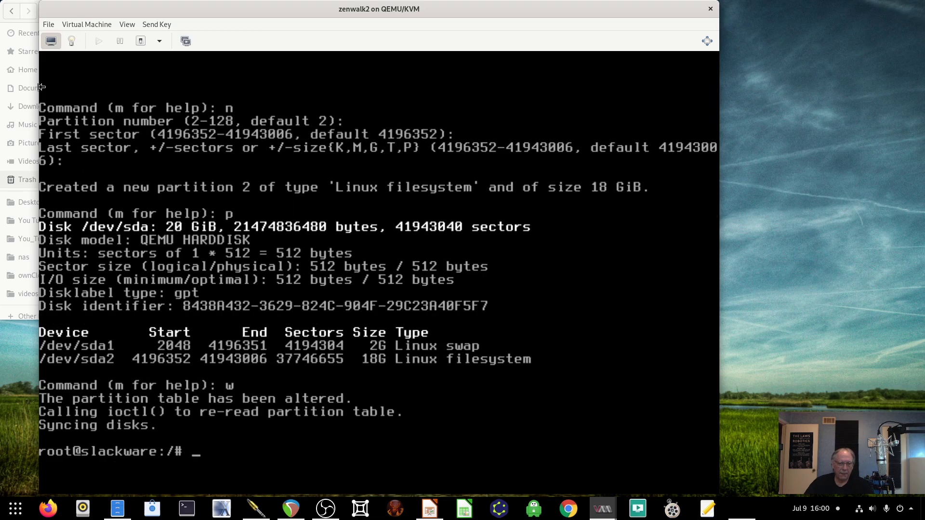
- Launch the Zenwalk setup program
type("setup")
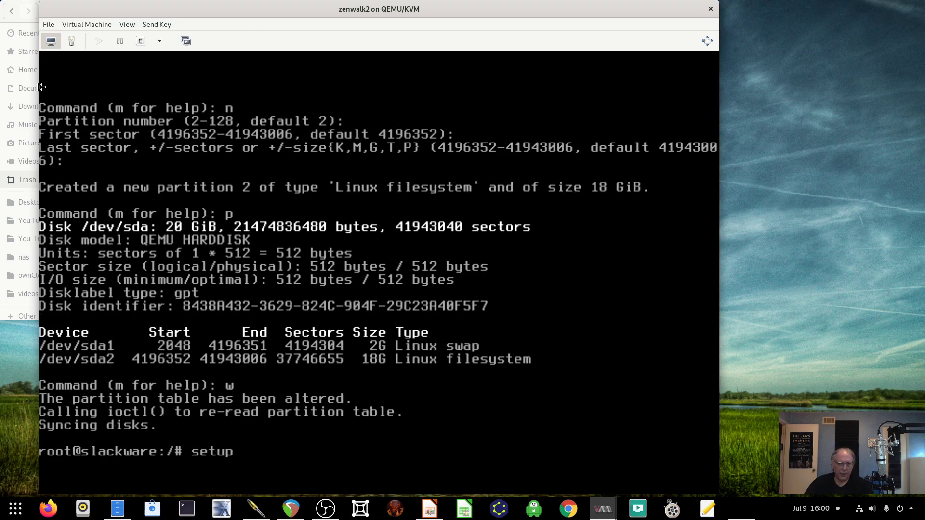
key("Return")
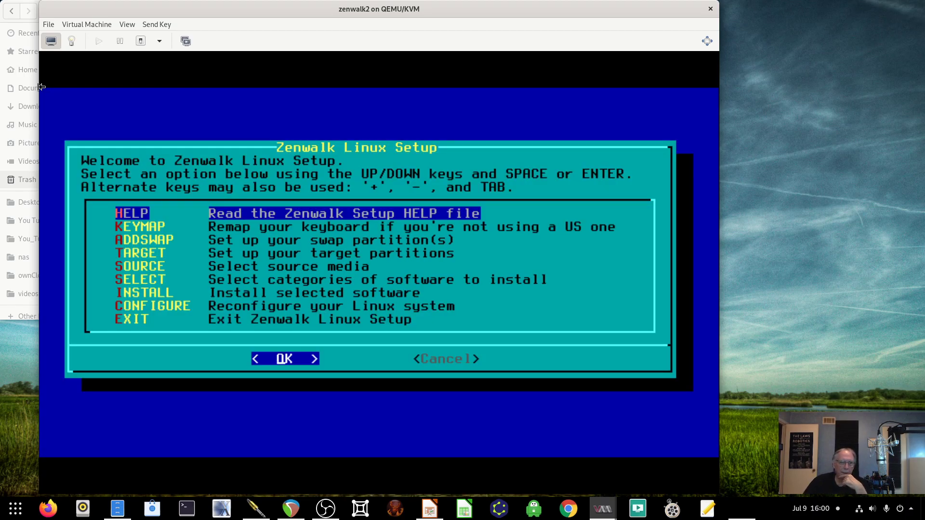
key("Down")
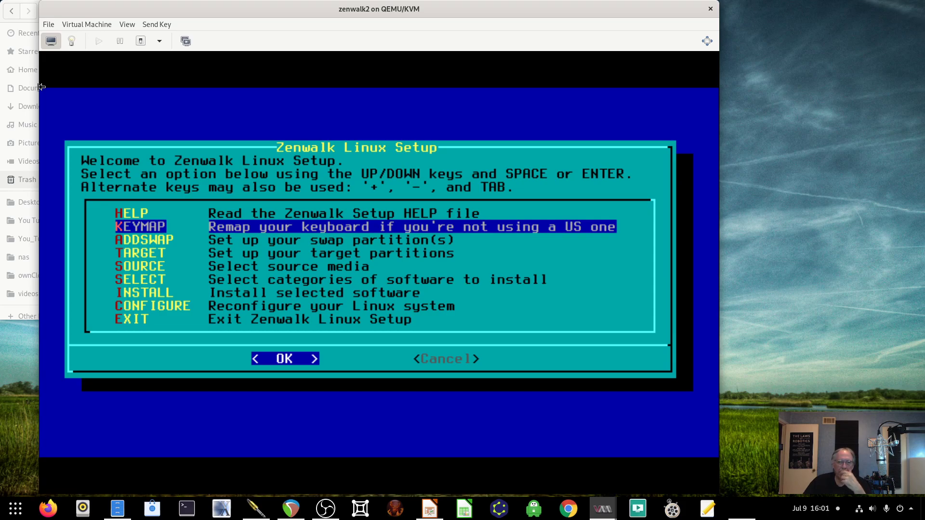
- Configure /dev/sda1 as swap via ADDSWAP, skipping the bad-block check
key("Down")
key("Return")
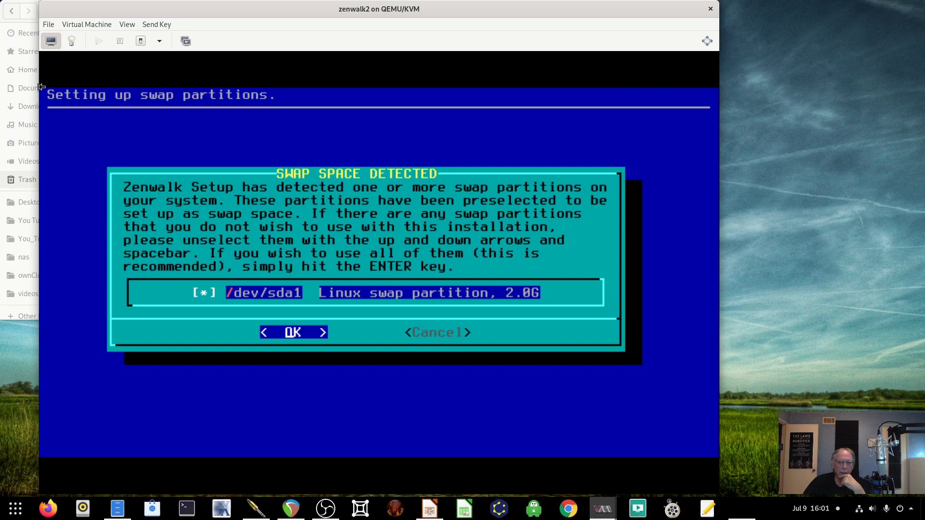
key("Return")
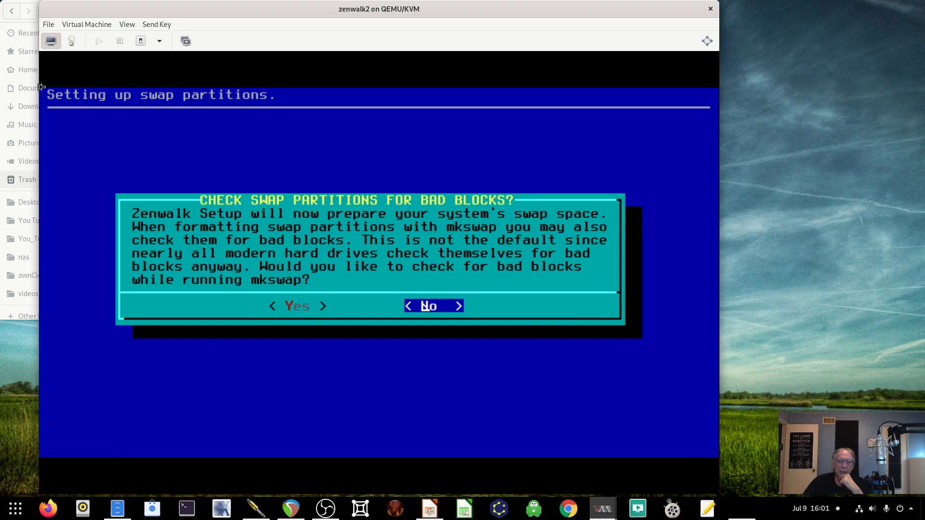
key("Return")
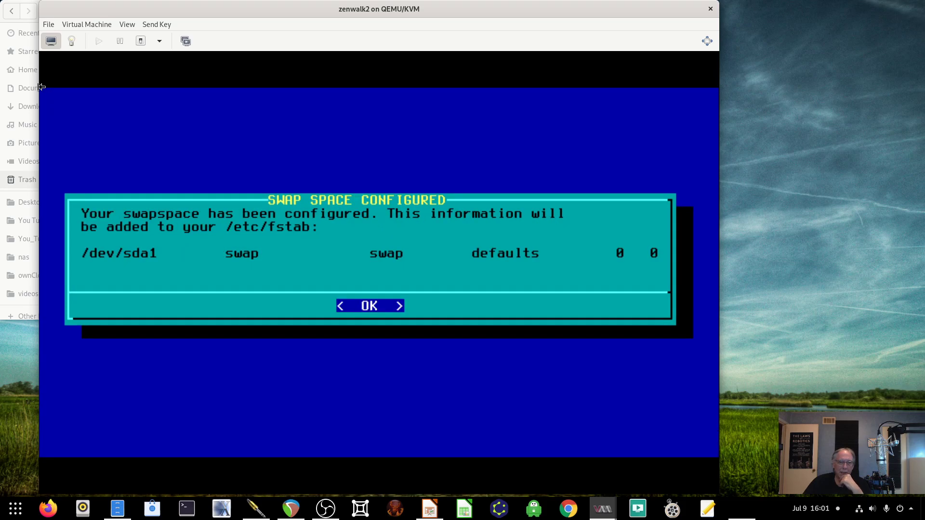
key("Return")
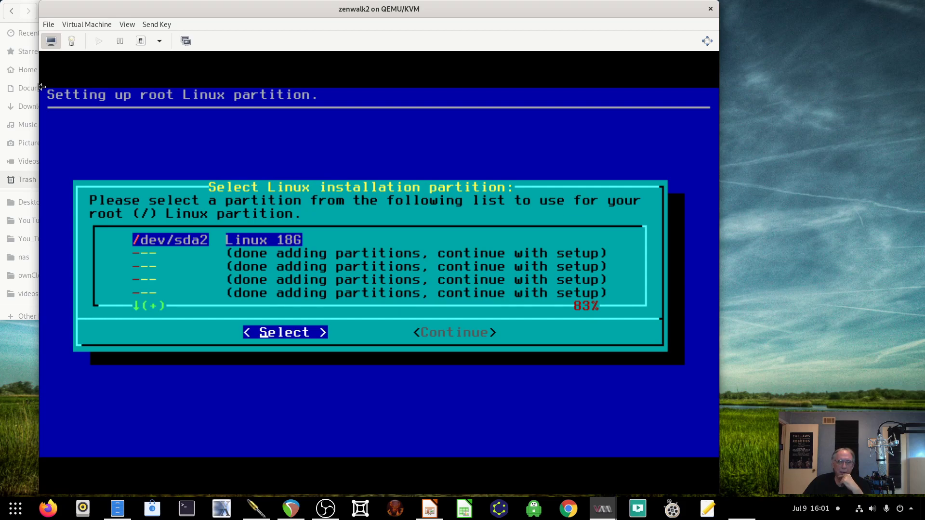
- Select /dev/sda2 as the root partition and quick-format it with ext4
key("Return")
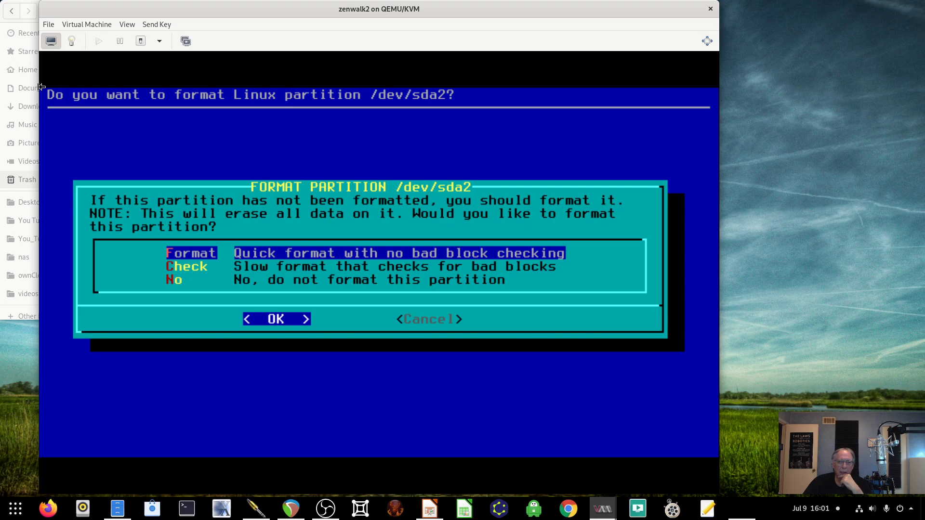
key("Return")
key("Down")
key("Down")
key("Down")
key("Down")
key("Down")
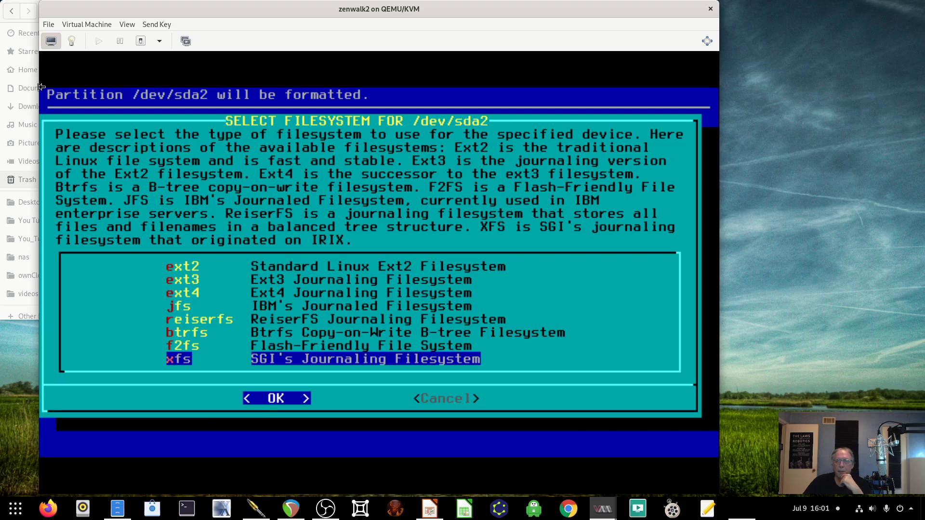
key("Up")
key("Up")
key("Up")
key("Up")
key("Up")
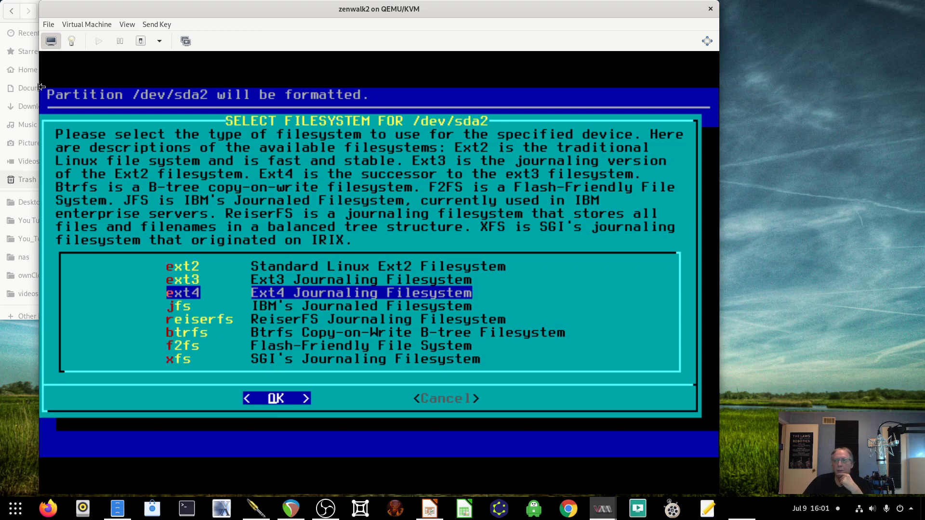
key("Return")
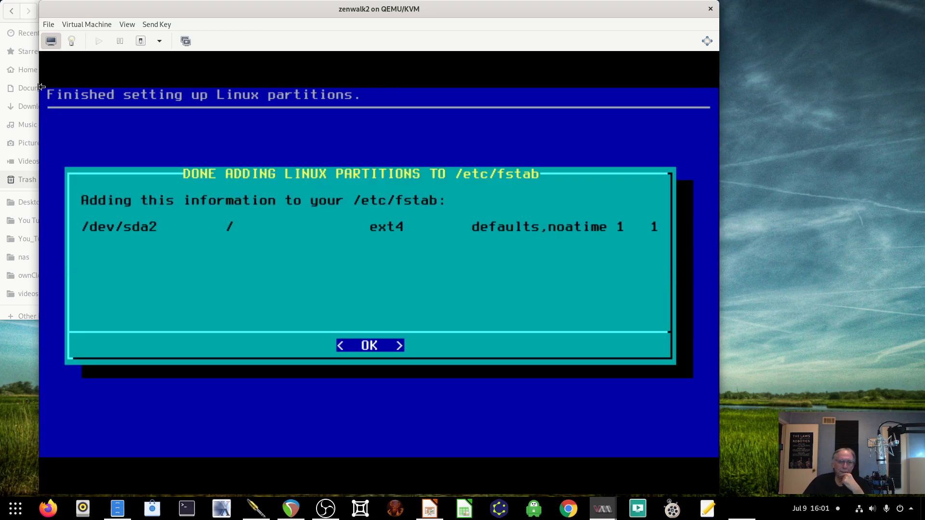
key("Return")
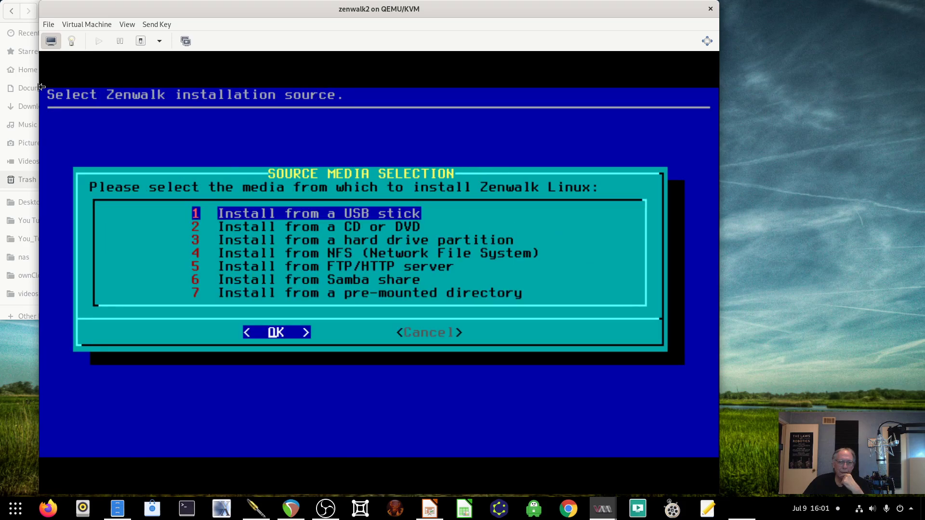
- Install from CD or DVD, scanning for the drive automatically
key("Down")
key("Return")
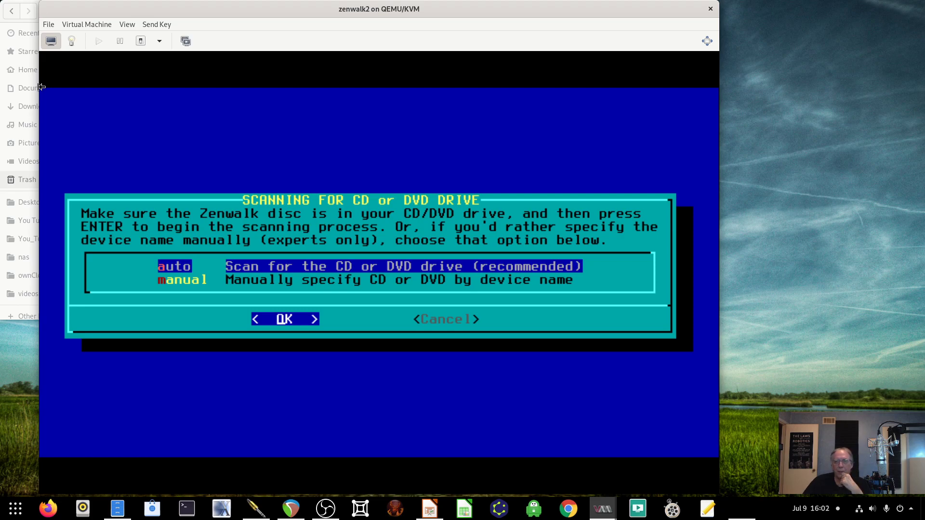
key("Return")
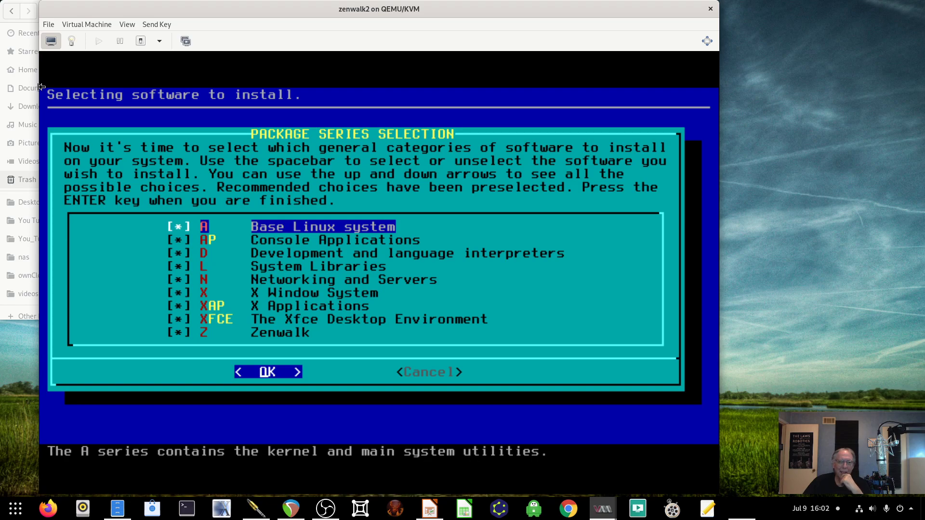
- Accept all nine package series, including Zenwalk, and highlight the terse prompting mode
key("Down")
key("Down")
key("Down")
key("Down")
key("Down")
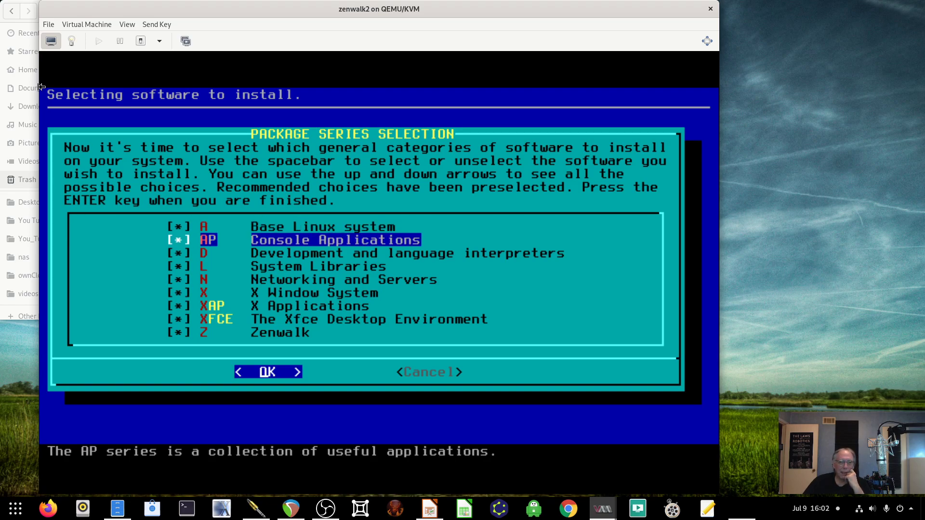
key("Down")
key("Down")
key("Down")
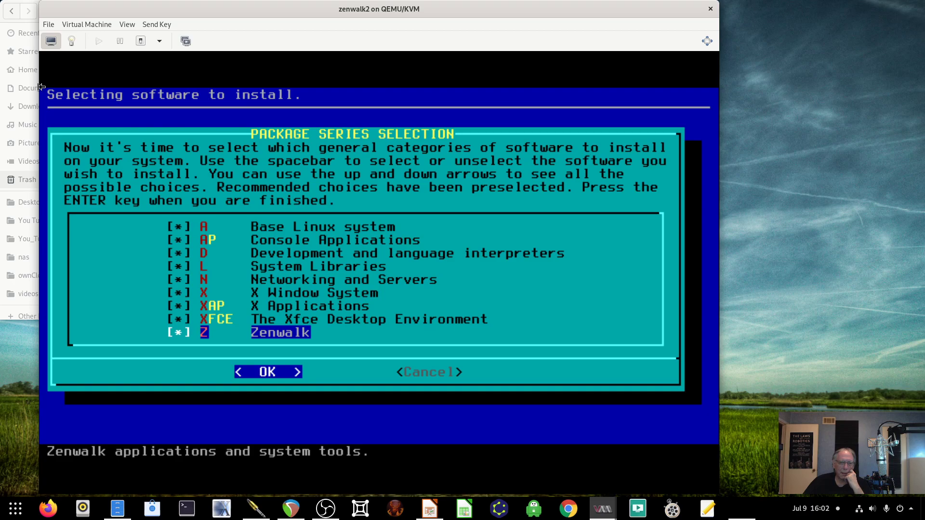
key("Return")
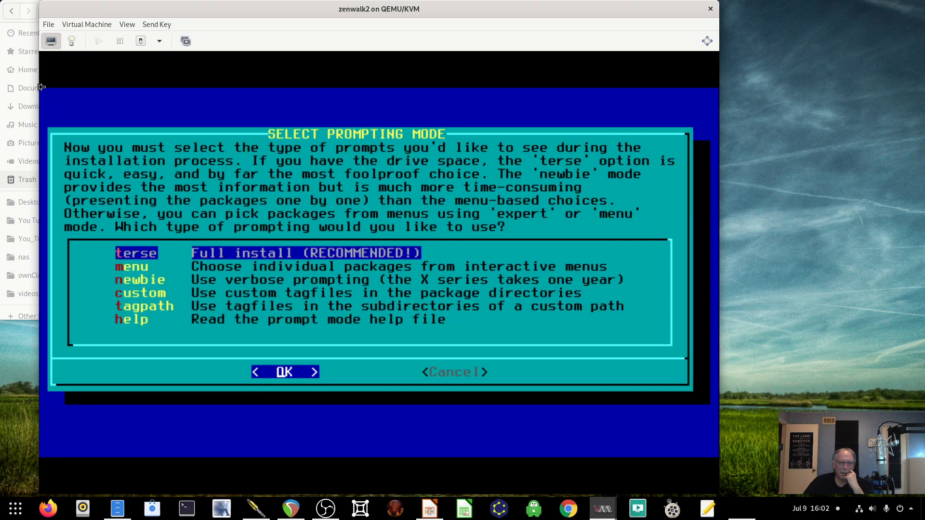
key("Down")
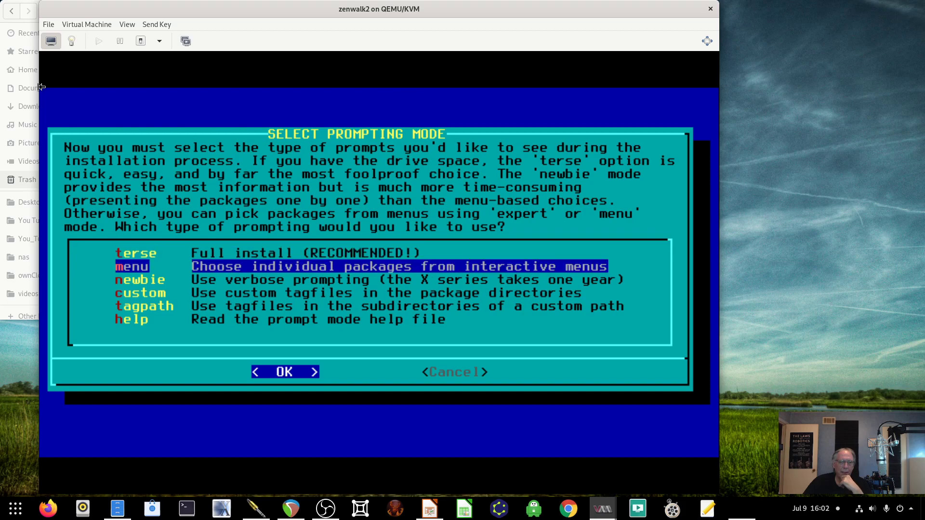
key("Down")
key("Down")
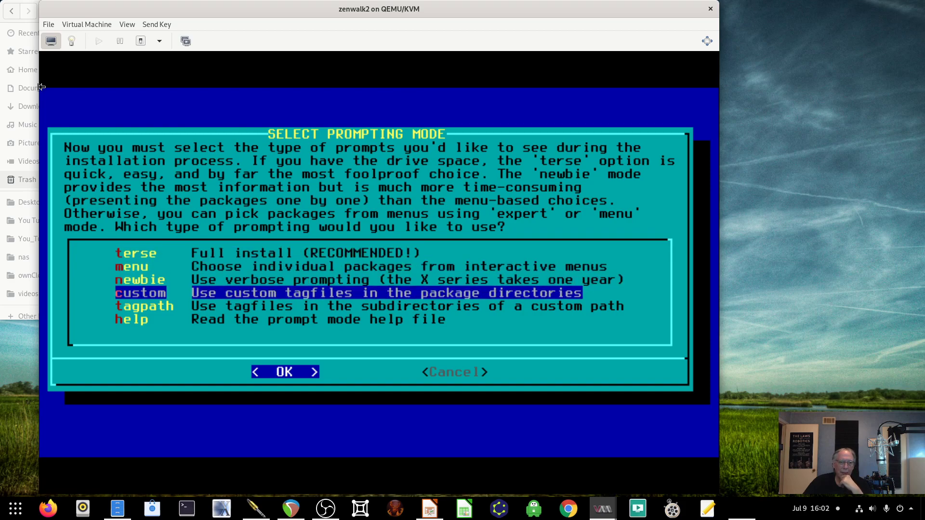
key("Up")
key("Down")
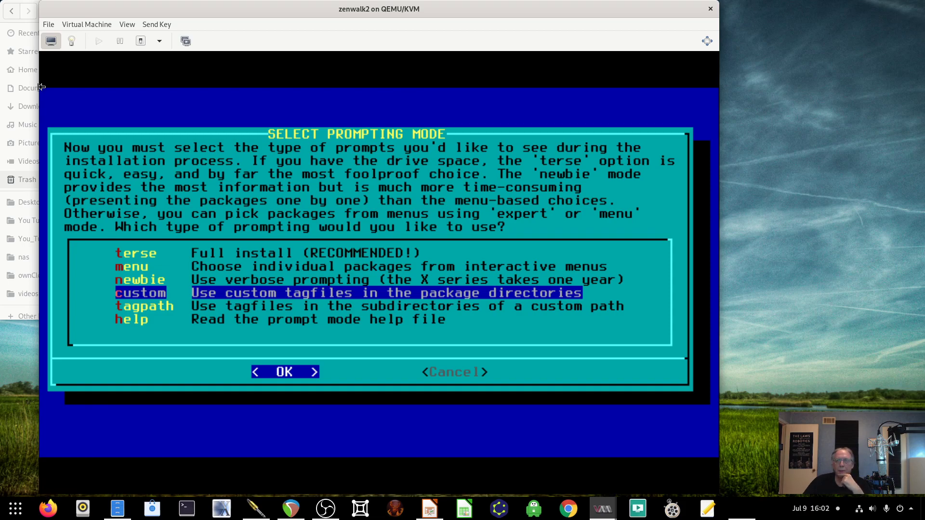
key("Up")
key("Up")
key("Up")
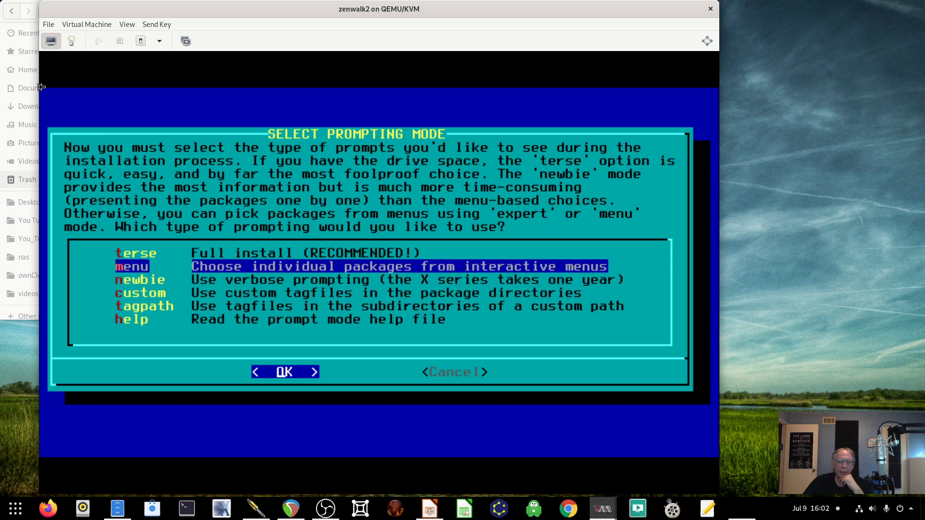
- Start the terse full installation and let packages install until LILO setup appears
key("Return")
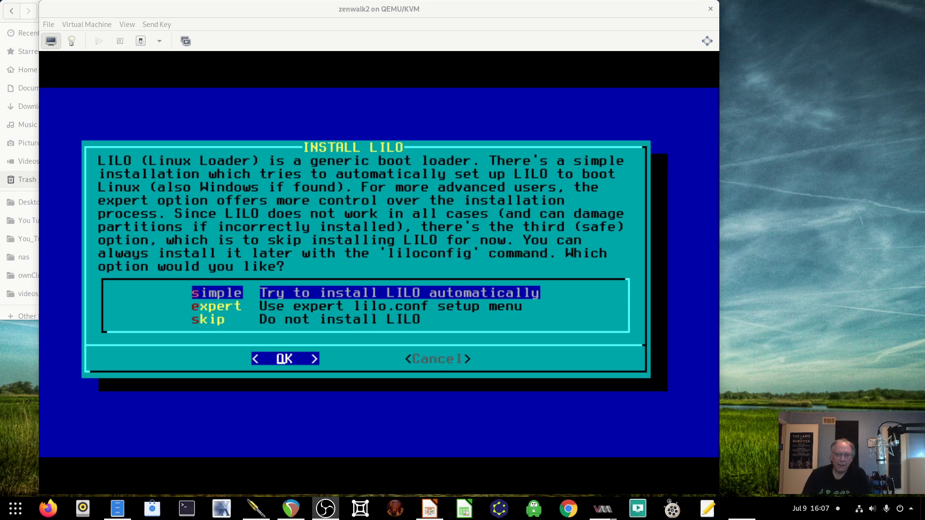
- Choose the simple automatic LILO installation
key("alt+Tab")
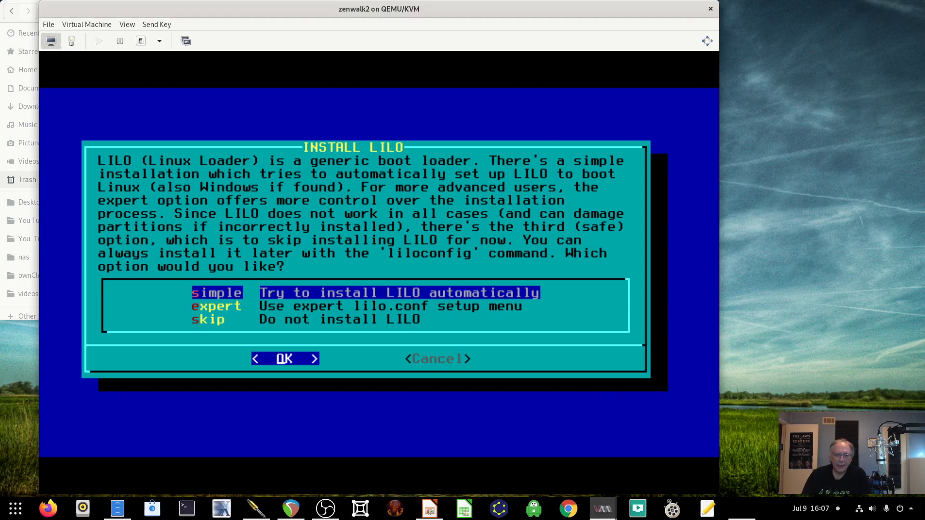
key("Down")
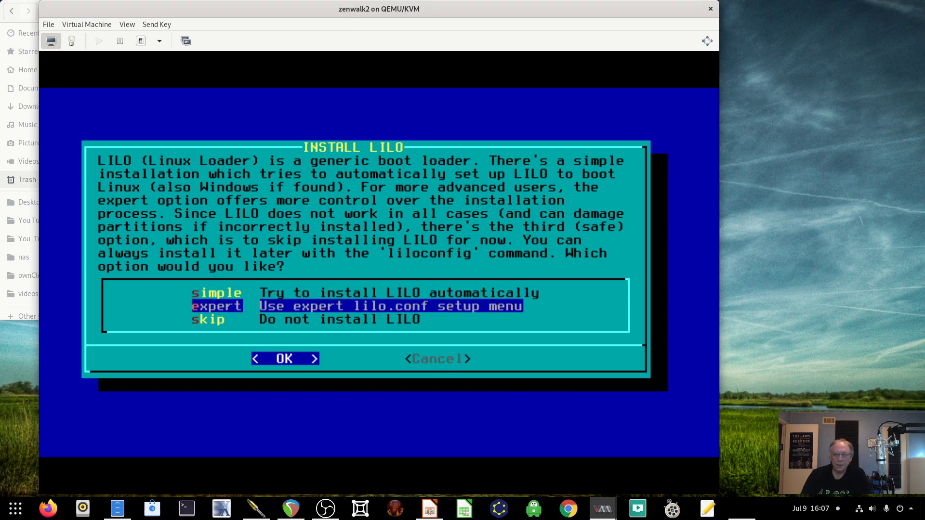
key("Up")
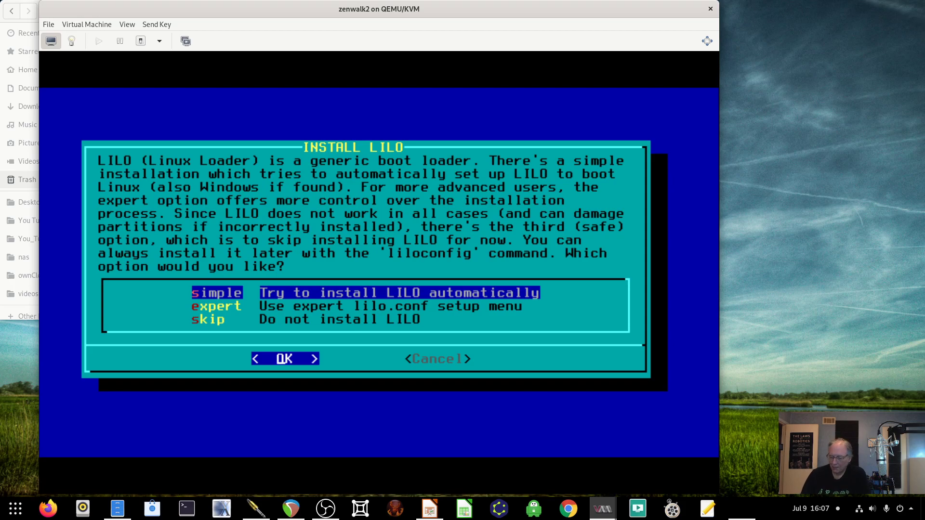
key("Return")
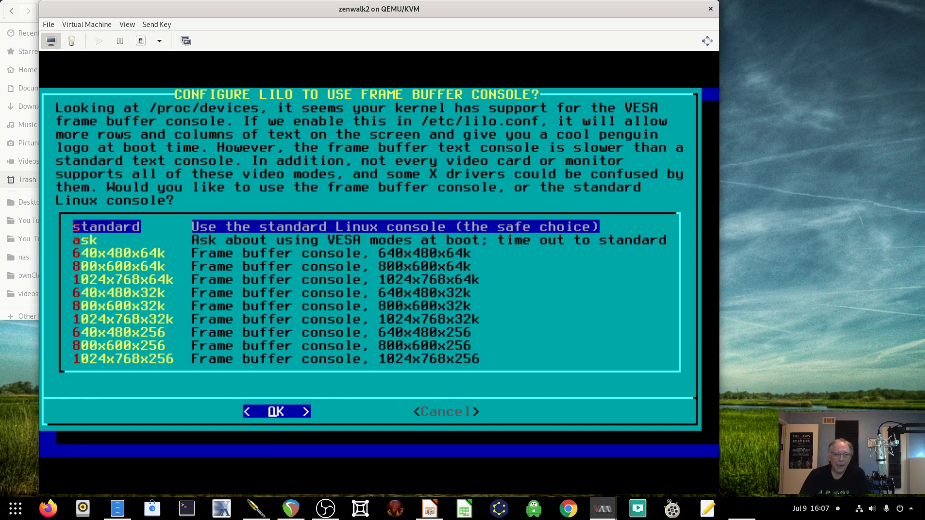
- Choose the 1024x768x256 frame buffer console and leave the kernel append line empty
key("Down")
key("Up")
key("Down")
key("Down")
key("Down")
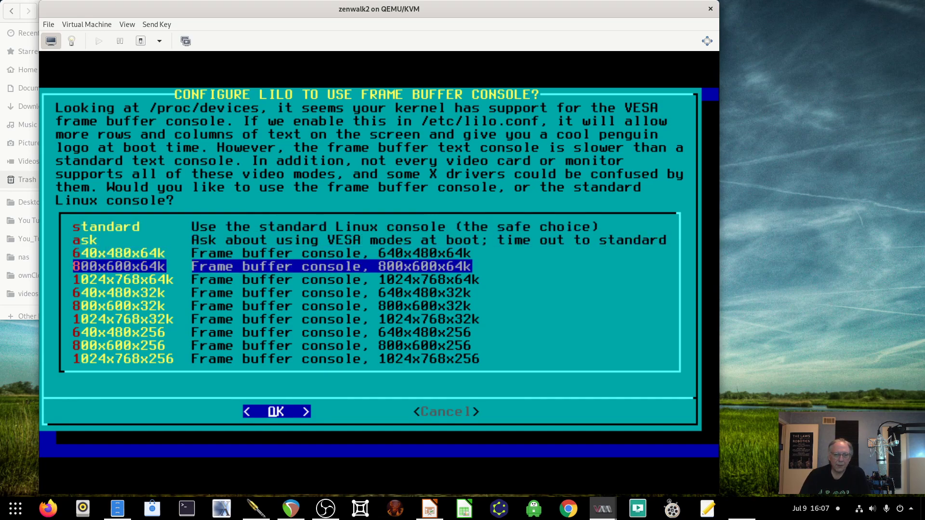
key("Down")
key("Down")
key("Down")
key("Down")
key("Down")
key("Down")
key("Down")
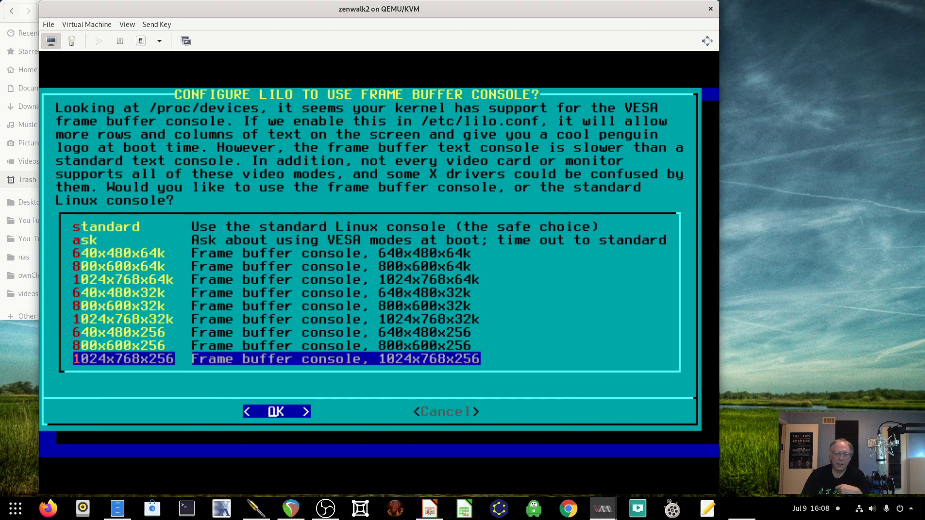
key("Return")
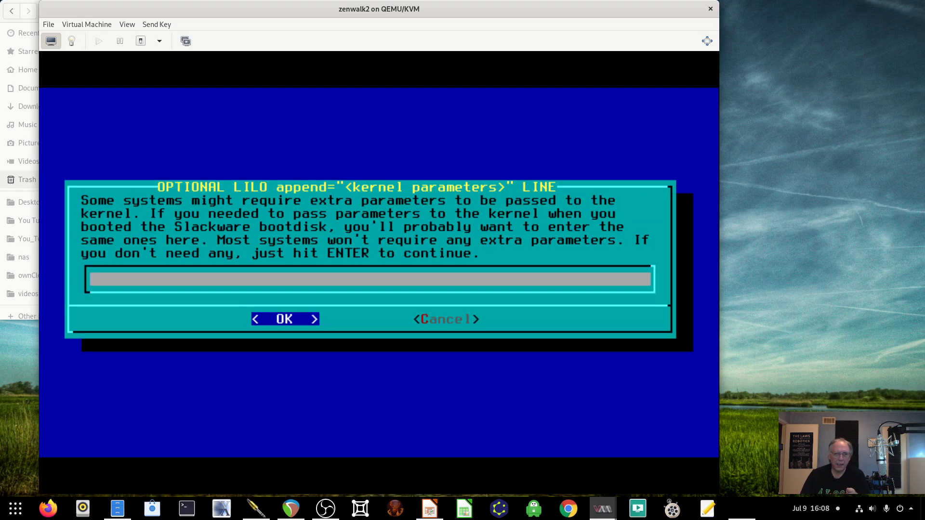
key("Return")
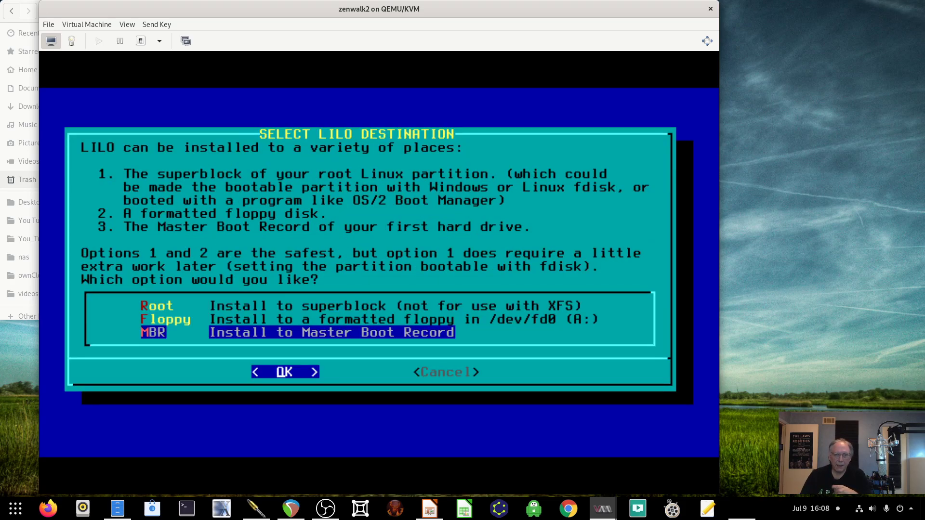
- Pick a LILO destination among Root, Floppy and MBR, and confirm to generate lilo.conf
key("Up")
key("Up")
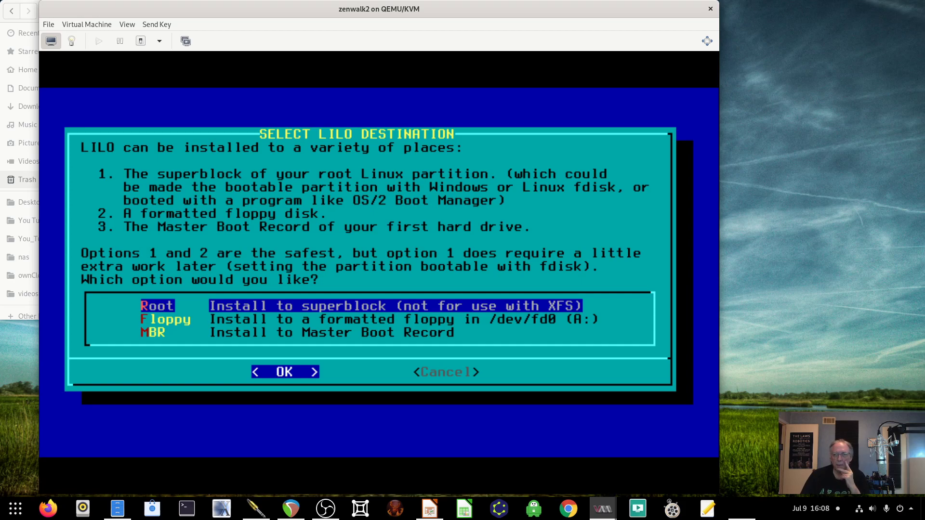
key("Down")
key("Down")
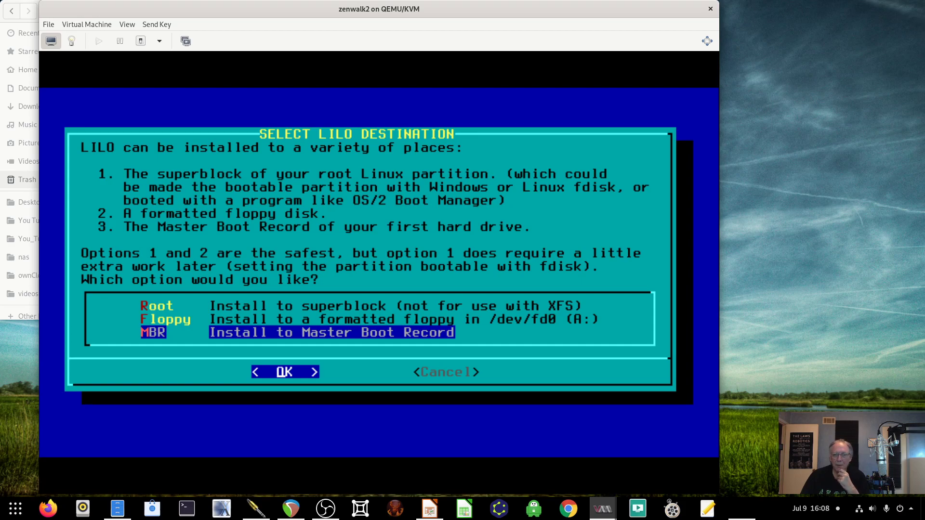
key("Up")
key("Up")
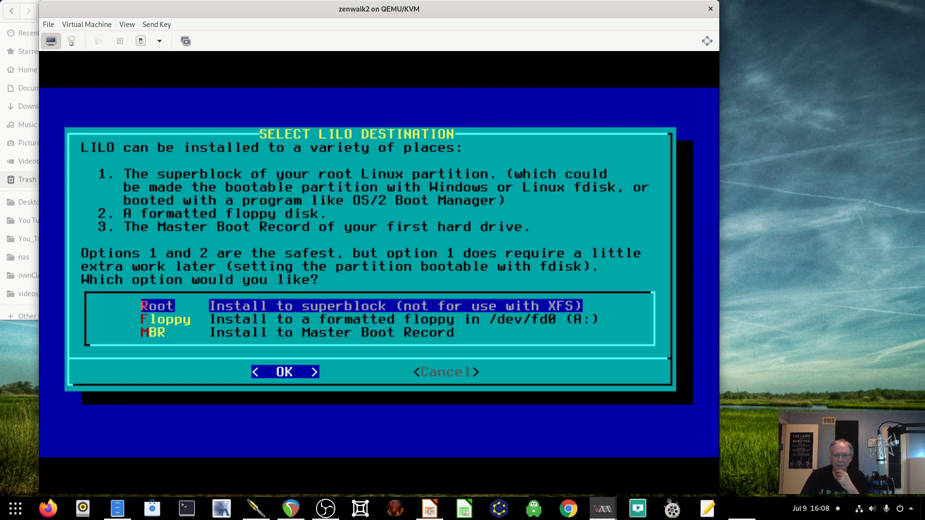
key("Down")
key("Down")
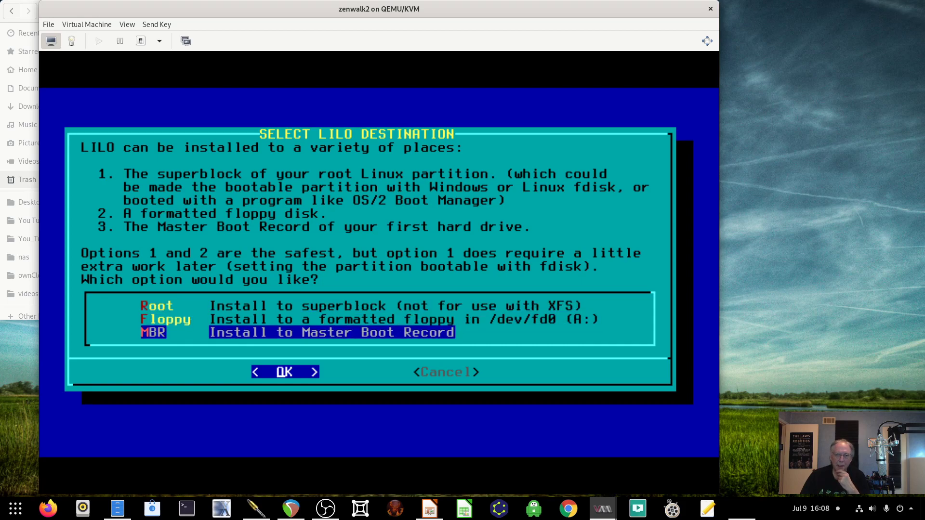
key("Up")
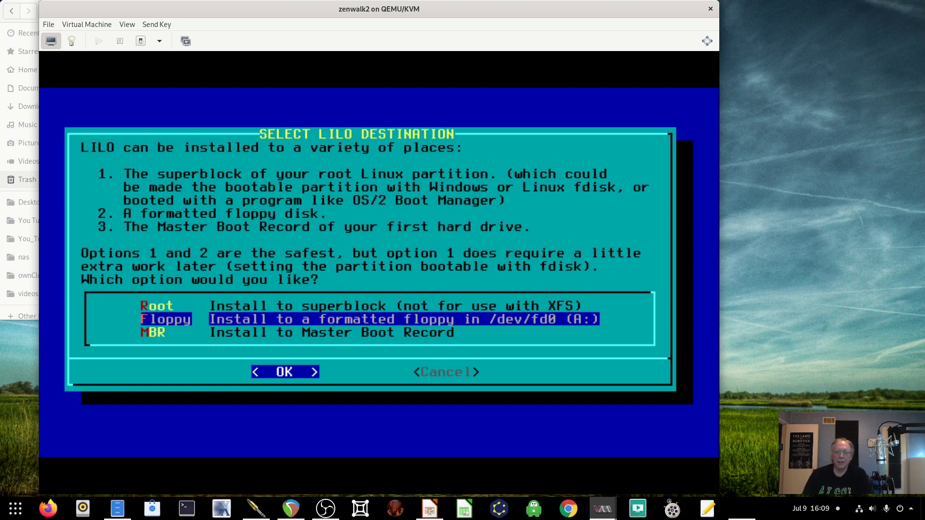
key("Up")
key("Down")
key("Down")
key("Return")
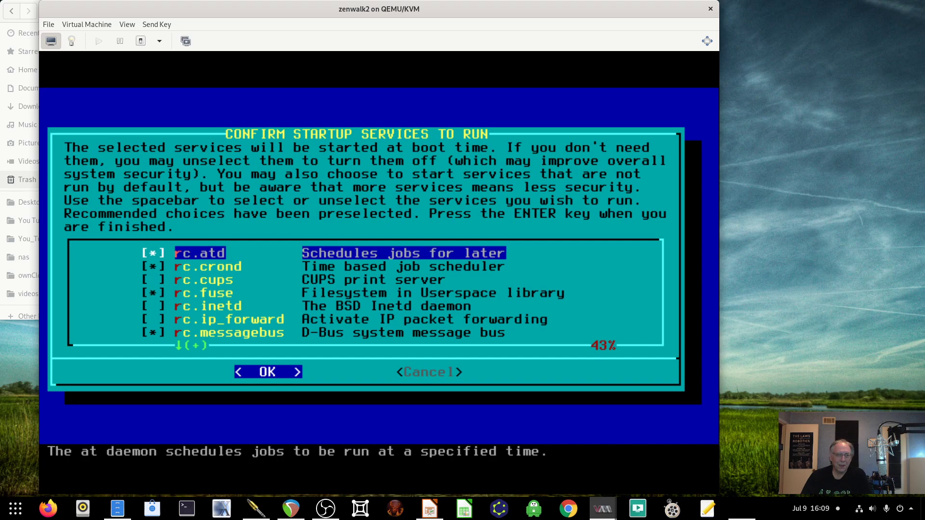
- Accept the startup services list with rc.syslog and rc.sshd enabled at boot
key("Down")
key("Down")
key("Down")
key("Down")
key("Down")
key("Down")
key("Down")
key("Down")
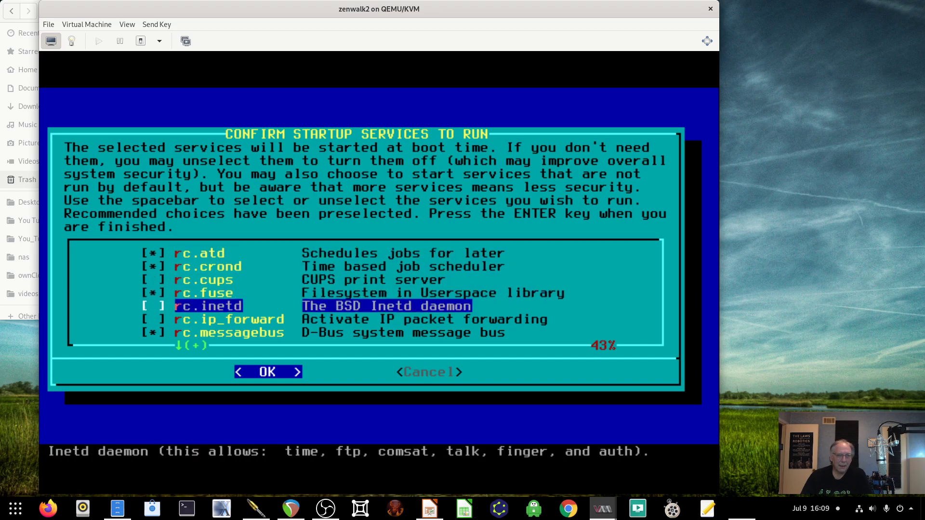
key("Down")
key("Down")
key("Down")
key("Down")
key("Down")
key("Down")
key("Down")
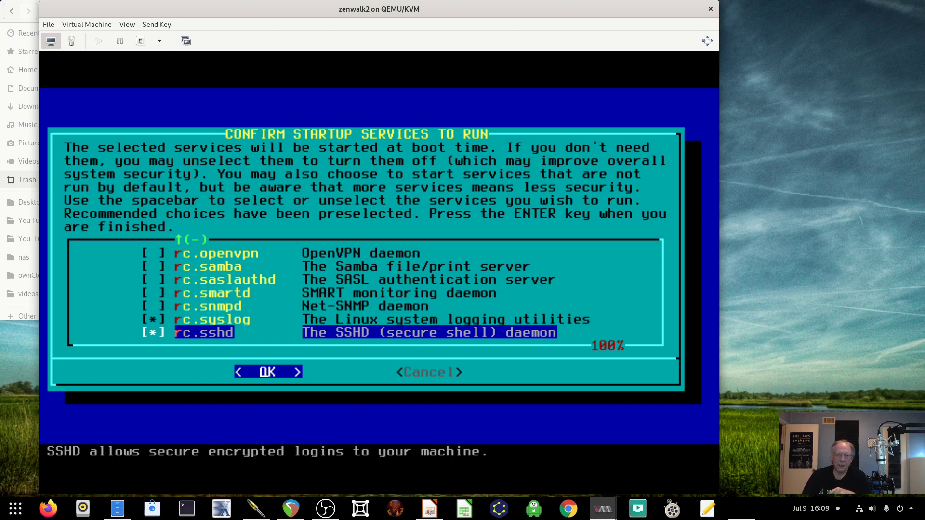
key("Return")
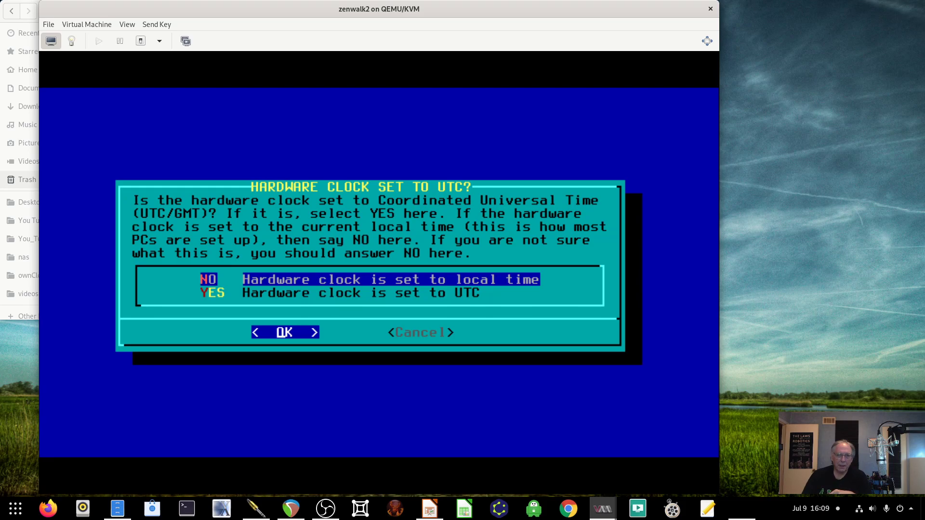
- Set the hardware clock to local time and the timezone to US/Central
key("Return")
key("Down")
key("Down")
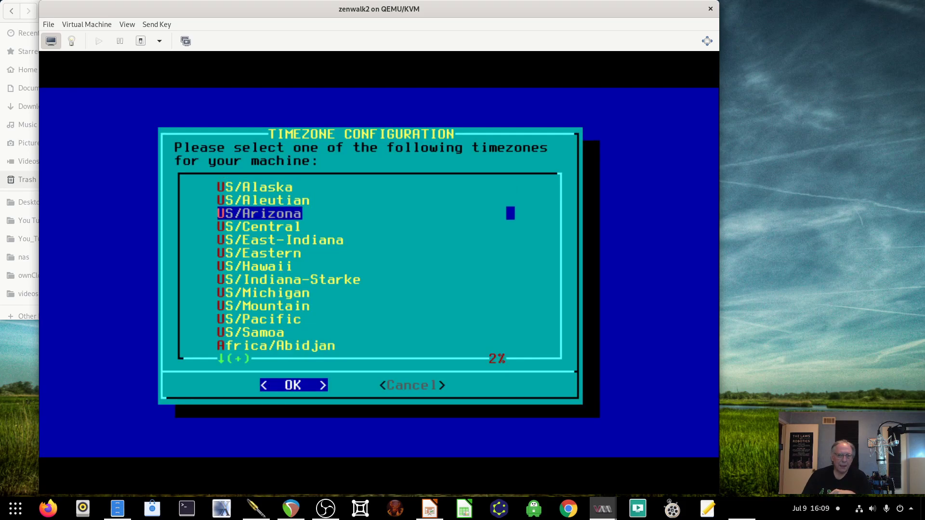
key("Down")
key("Return")
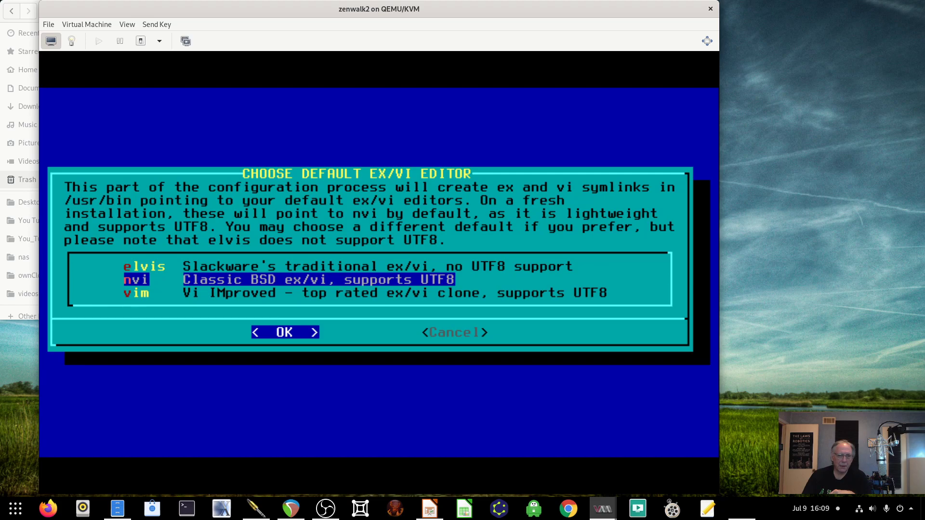
- Make nvi the default ex/vi editor
key("Down")
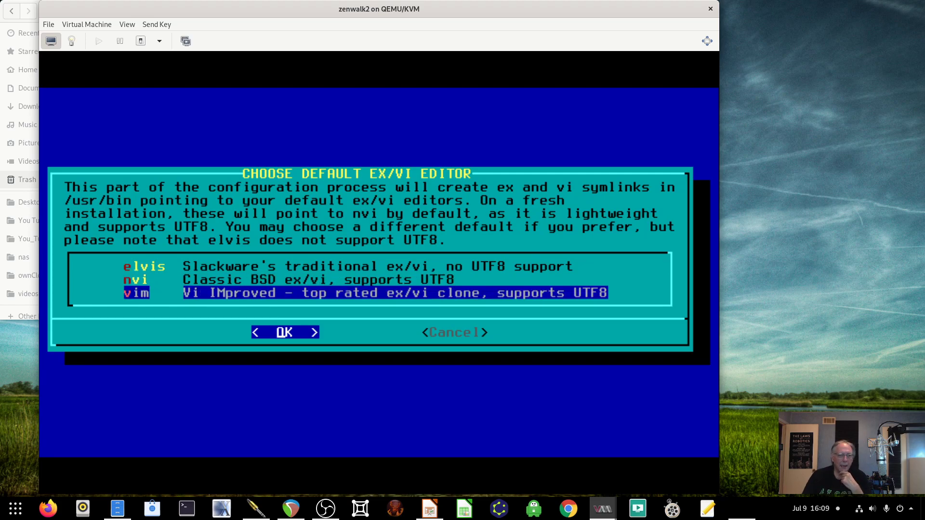
key("Up")
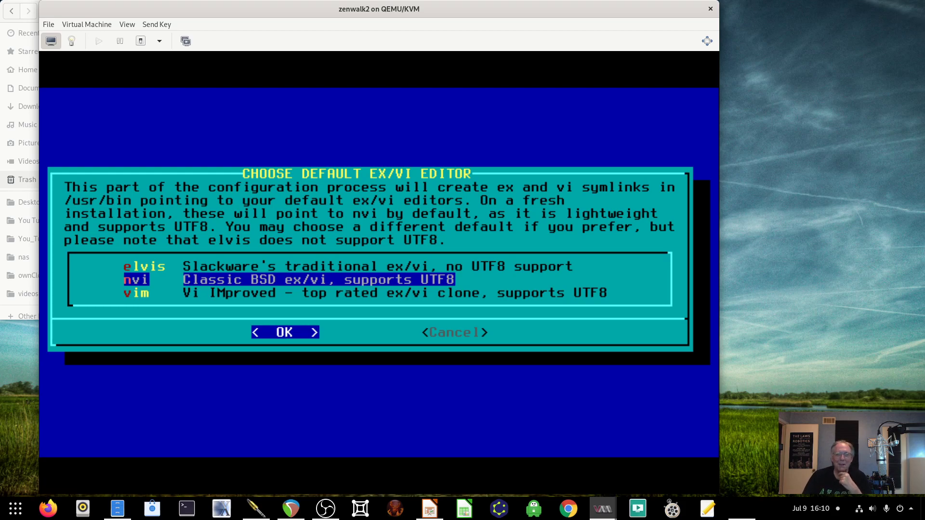
key("Up")
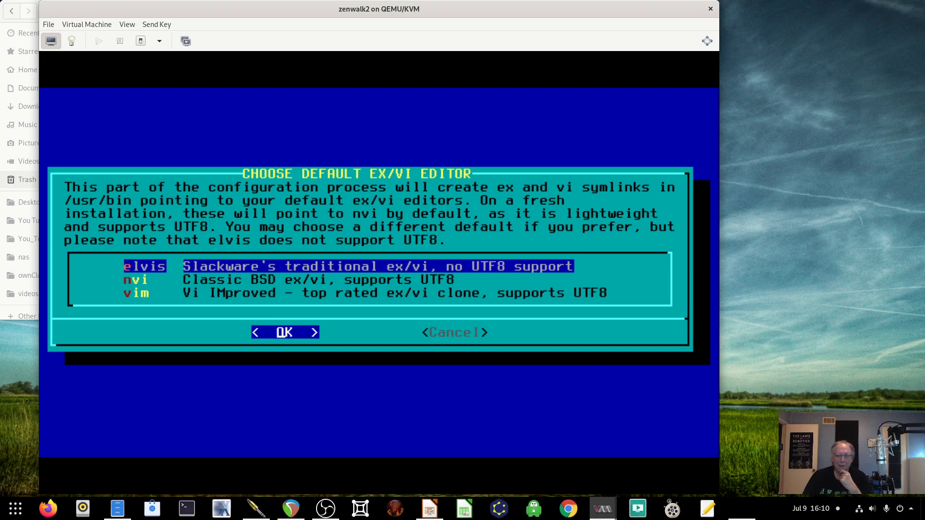
key("Down")
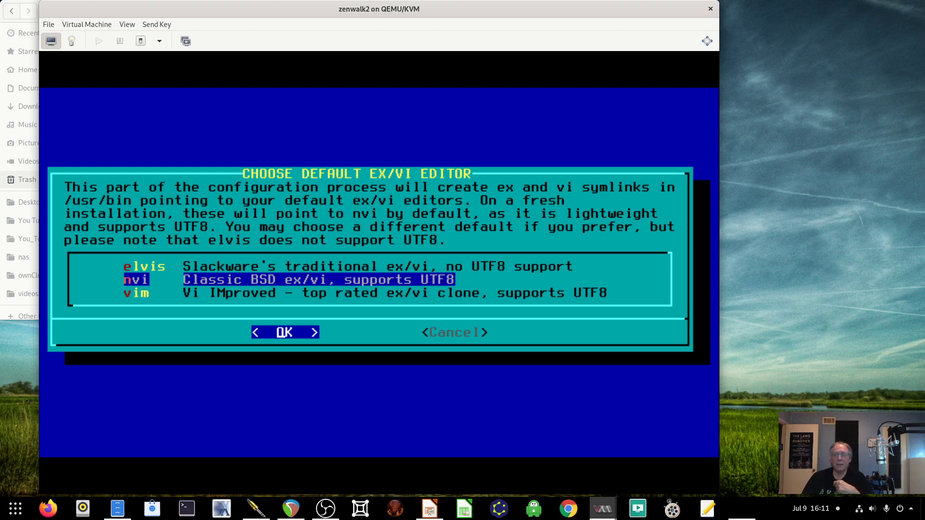
key("Return")
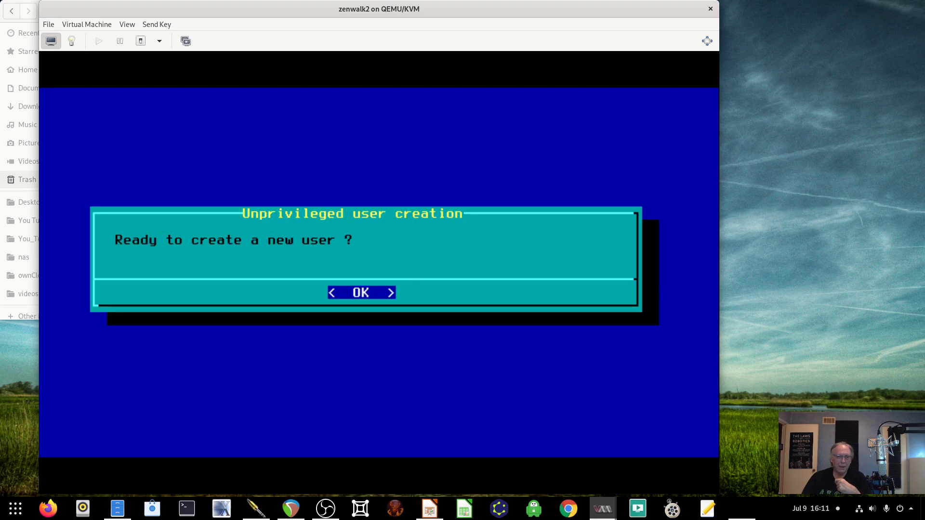
- Create a new user, entering its user name and typing the password twice
key("Return")
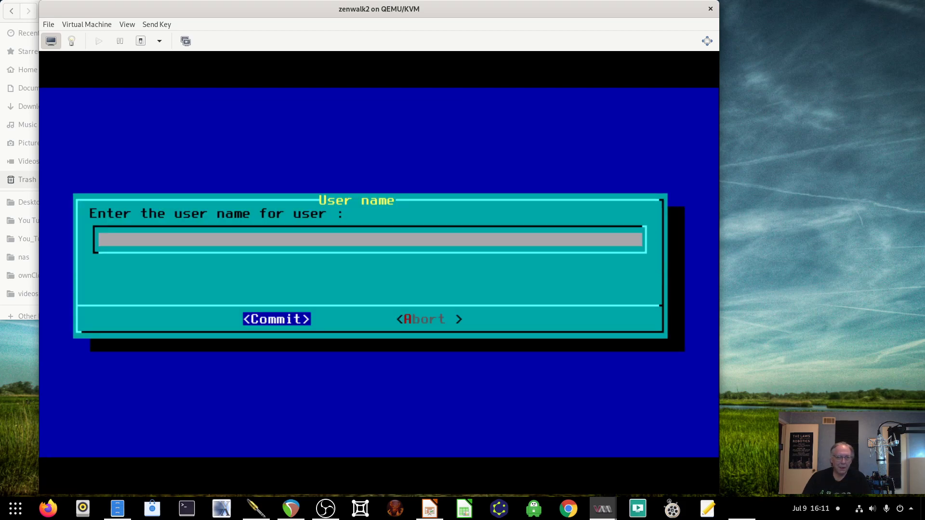
type("dh")
key("BackSpace")
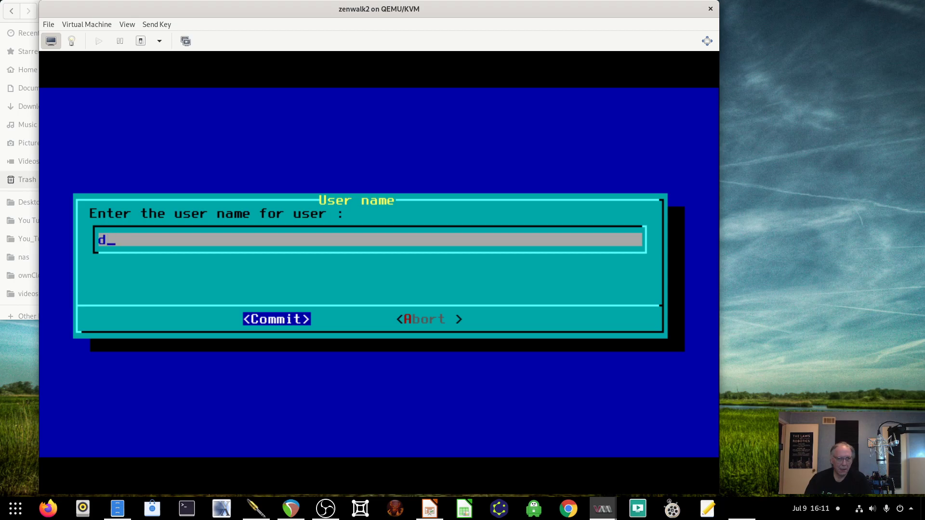
type("j")
type("re")
key("Return")
type("*******")
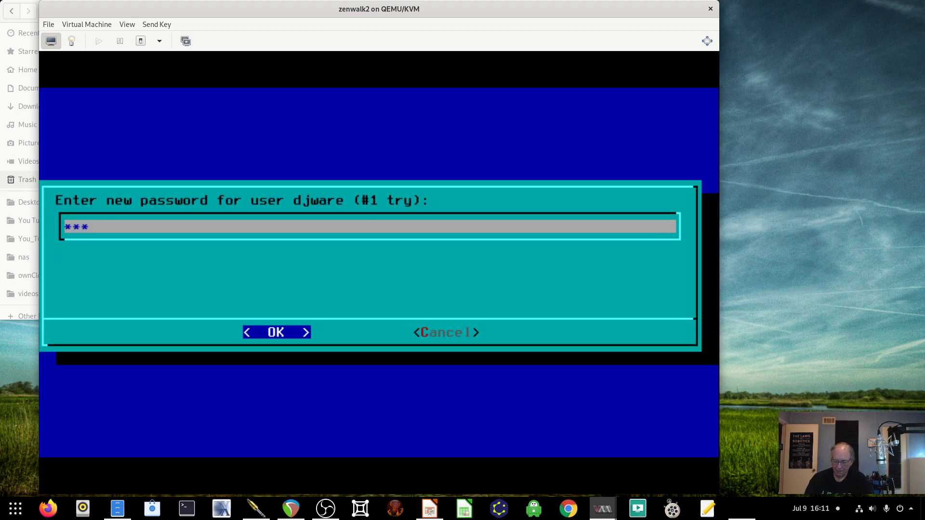
type("**")
key("Return")
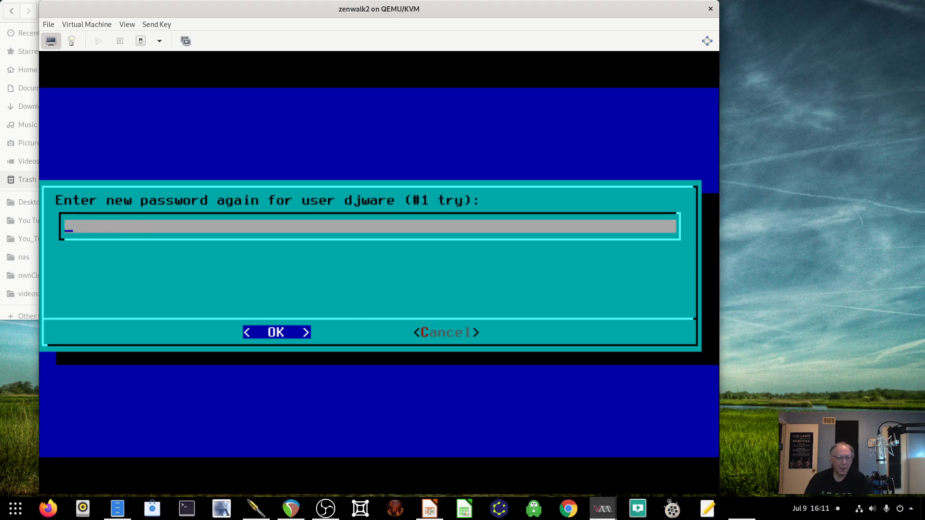
type("*********")
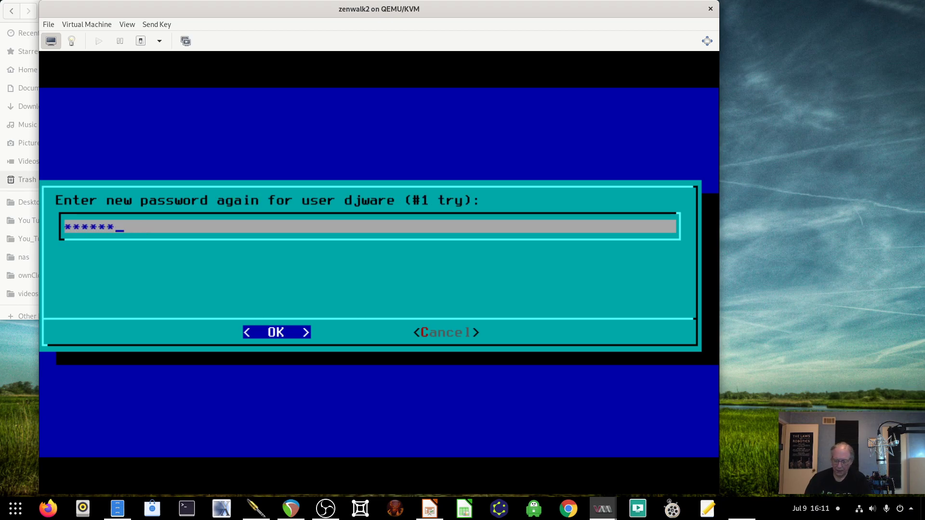
type("*")
key("Return")
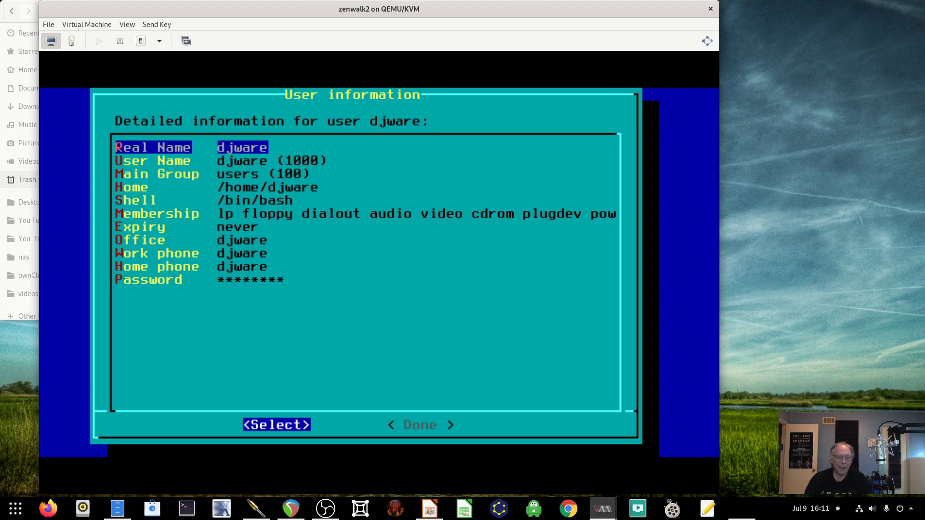
key("Tab")
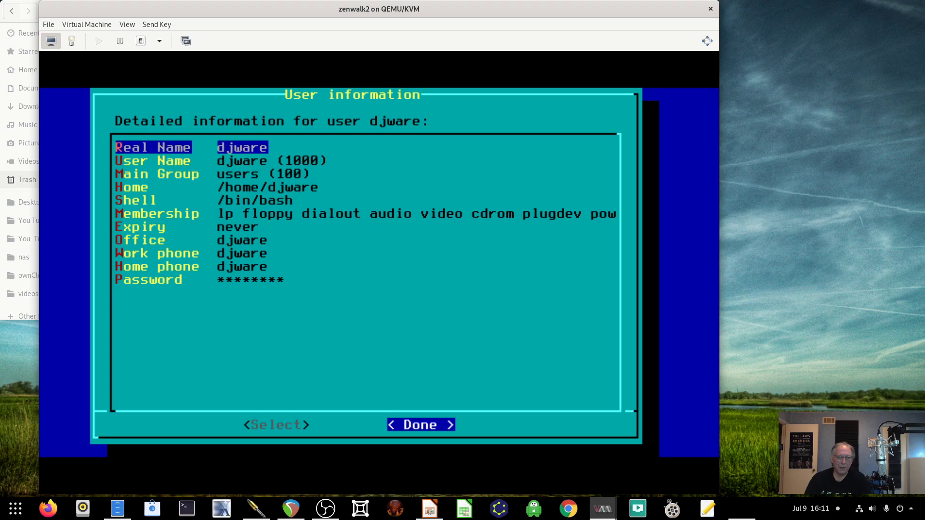
- Finish the user details and set the root password
key("Return")
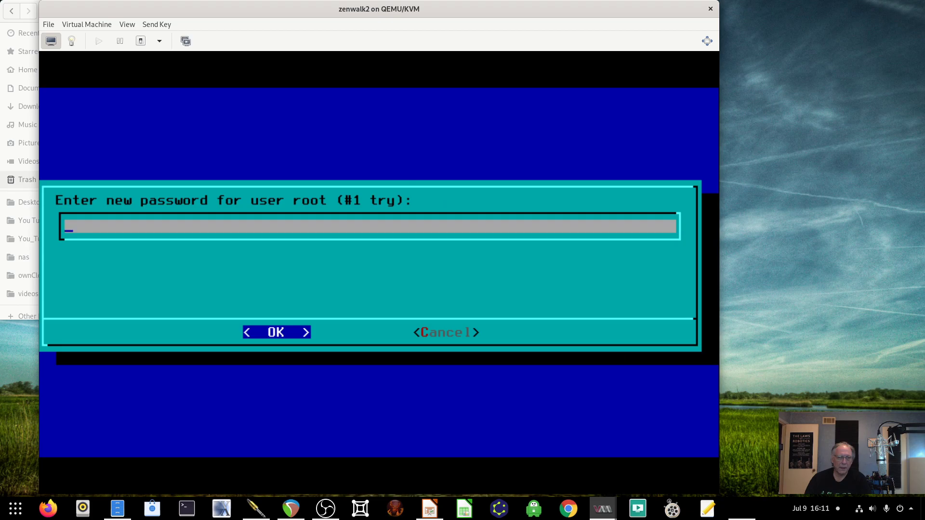
type("*******")
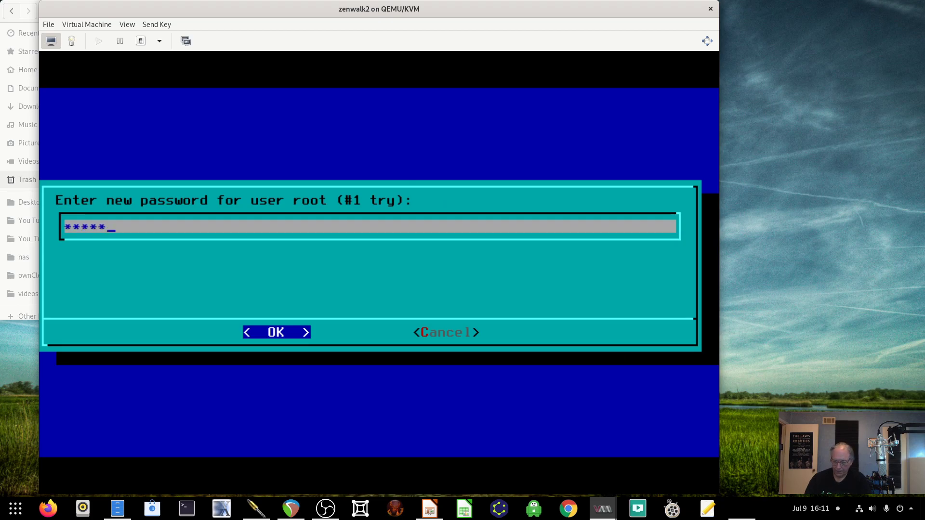
type("****")
key("Return")
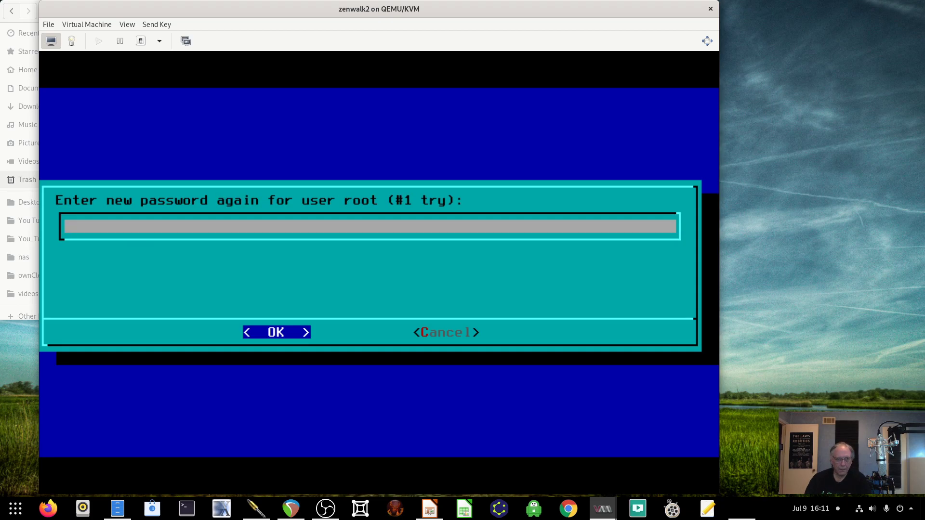
type("***********")
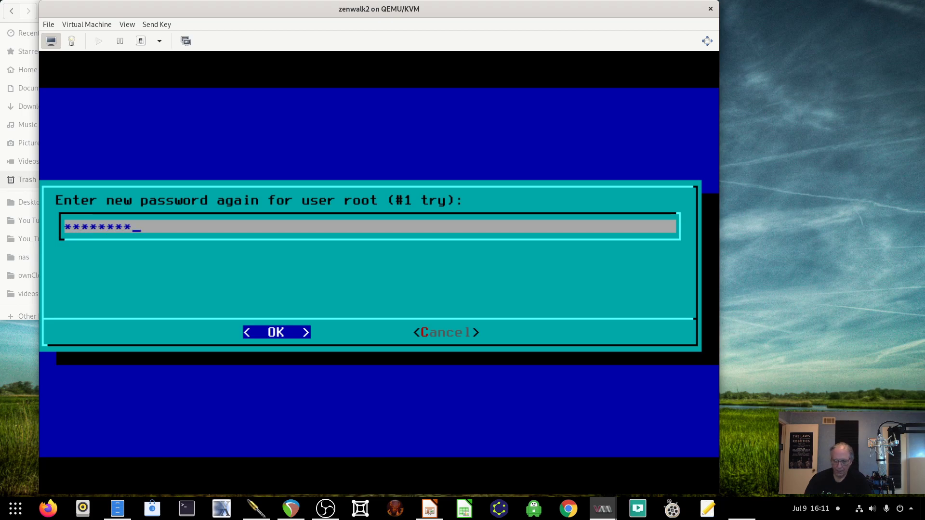
key("Return")
key("Return")
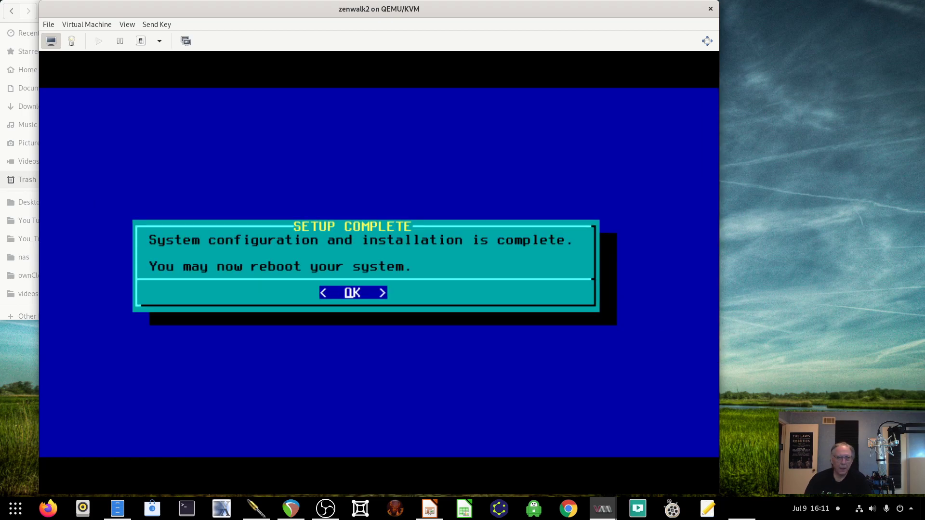
key("Return")
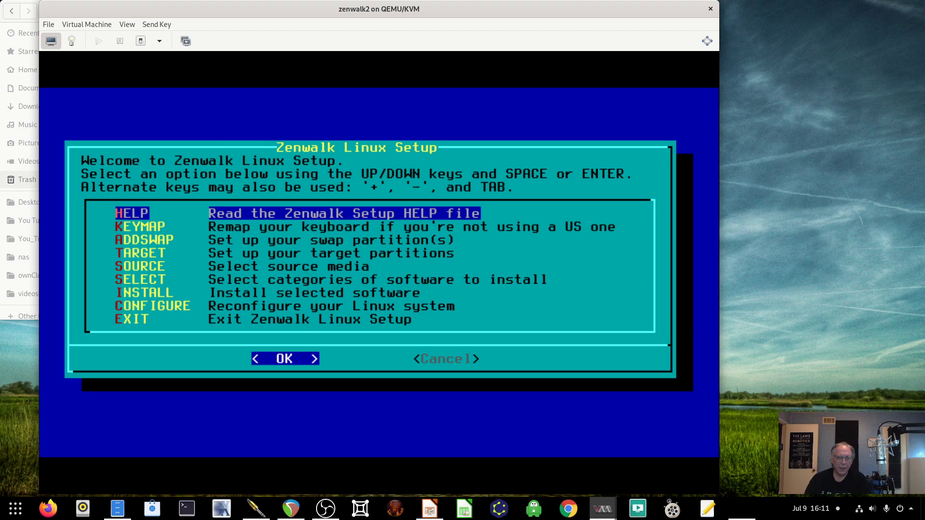
- Exit Zenwalk Linux Setup, acknowledge the disc removal notice, and choose to reboot
key("Down")
key("Down")
key("Down")
key("Down")
key("Down")
key("Down")
key("Down")
key("Down")
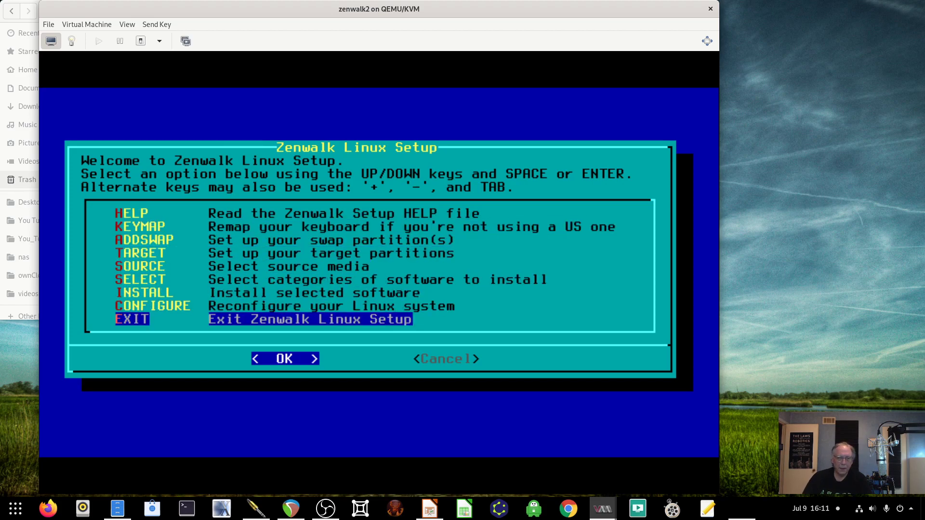
key("Return")
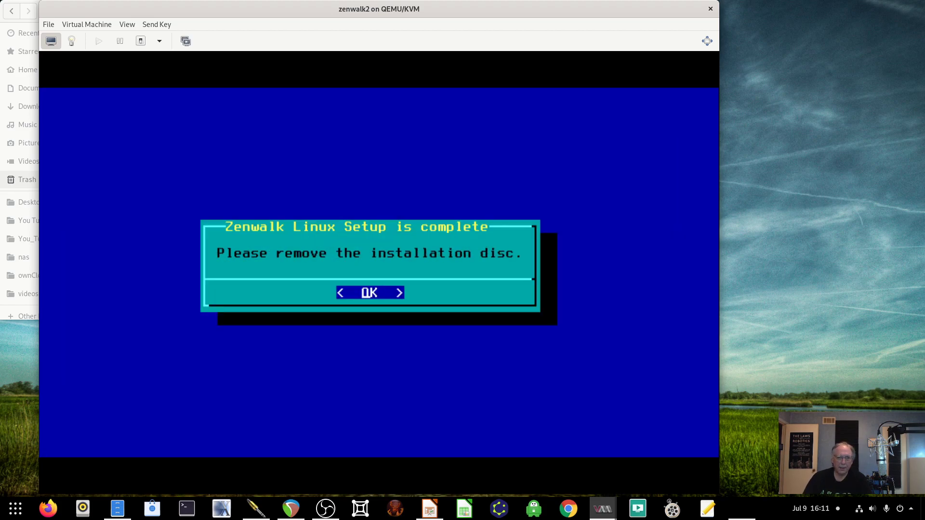
key("Return")
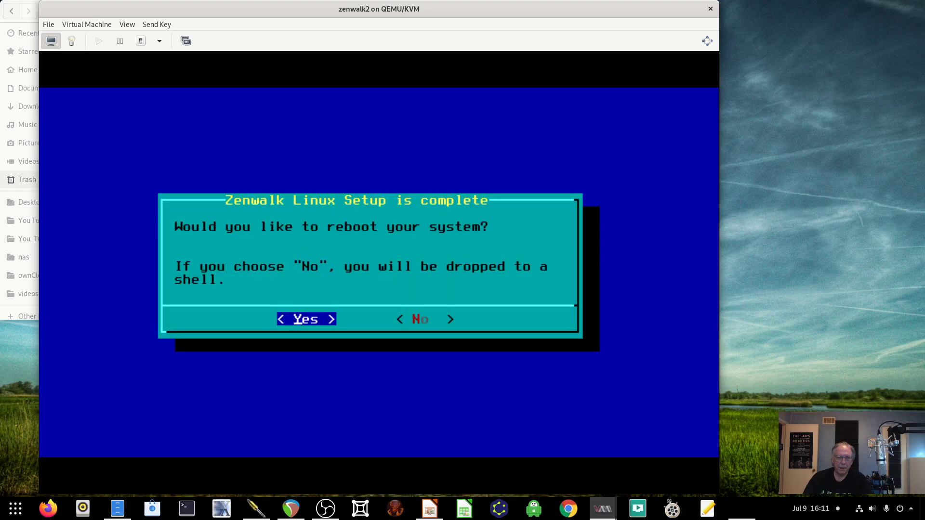
key("Return")
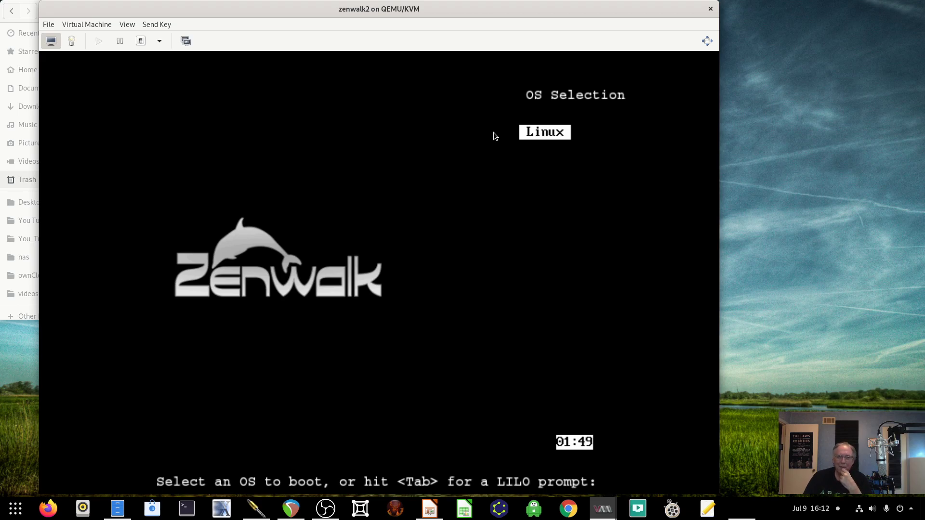
- Boot Linux from the LILO menu and log in with the new user's name and password
key("Return")
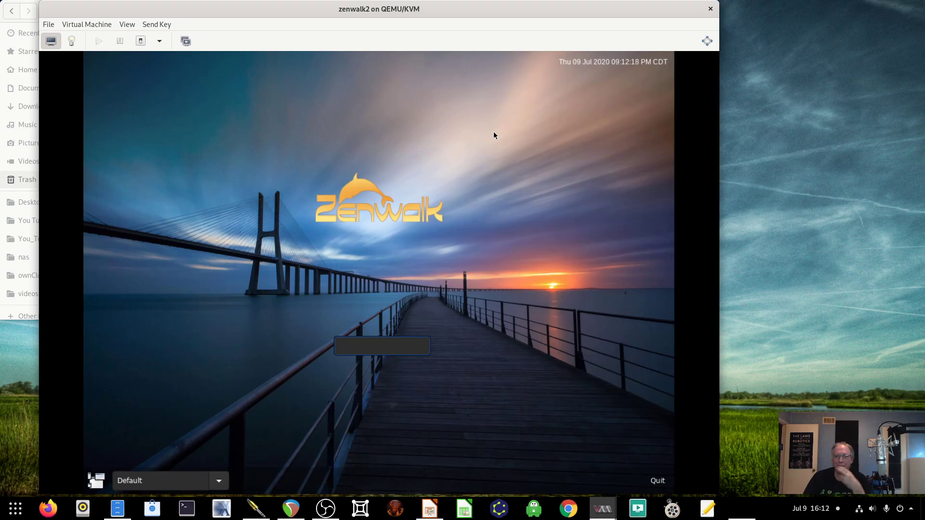
type("djware")
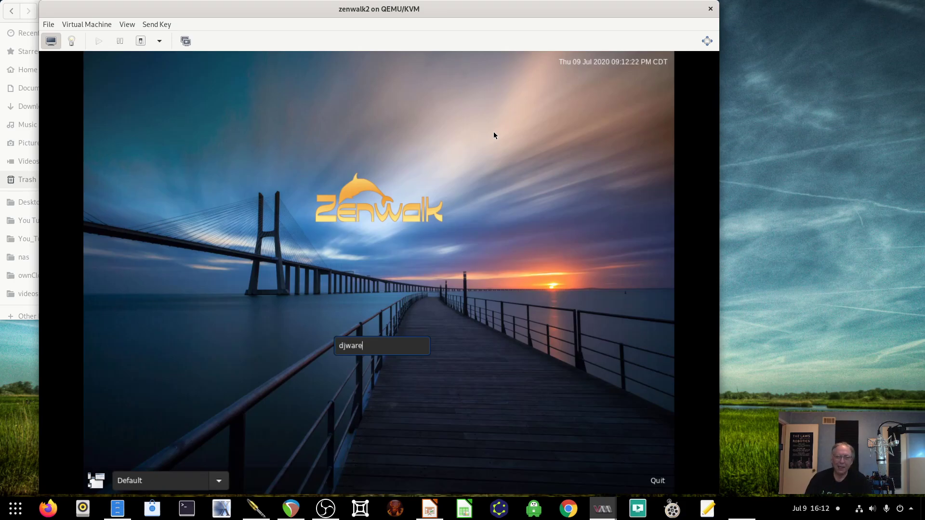
key("Return")
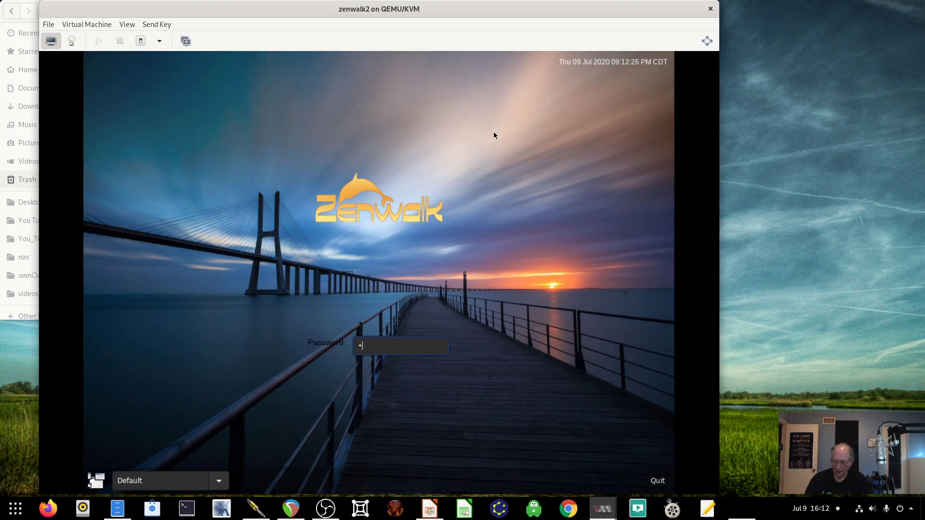
type("••••••")
key("Return")
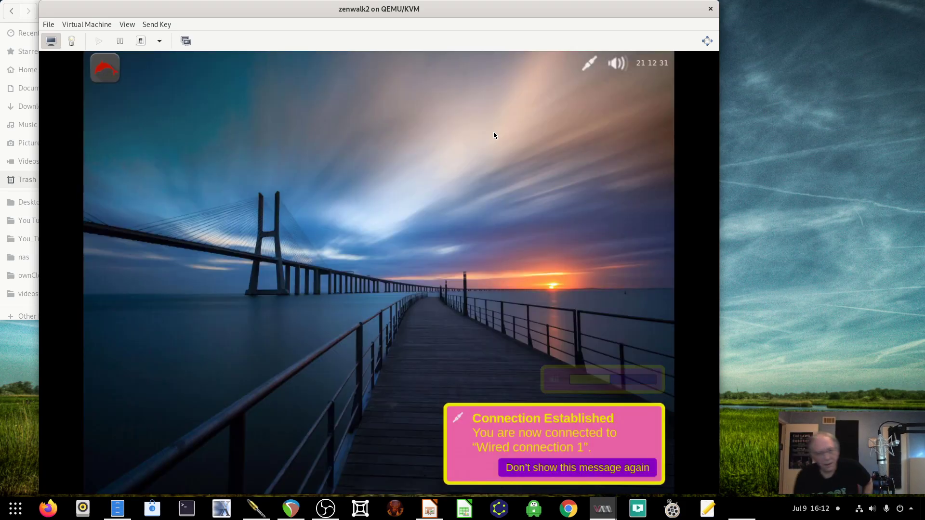
- Dismiss the connection notice and open Display settings through the Settings Manager
left_click(572, 468)
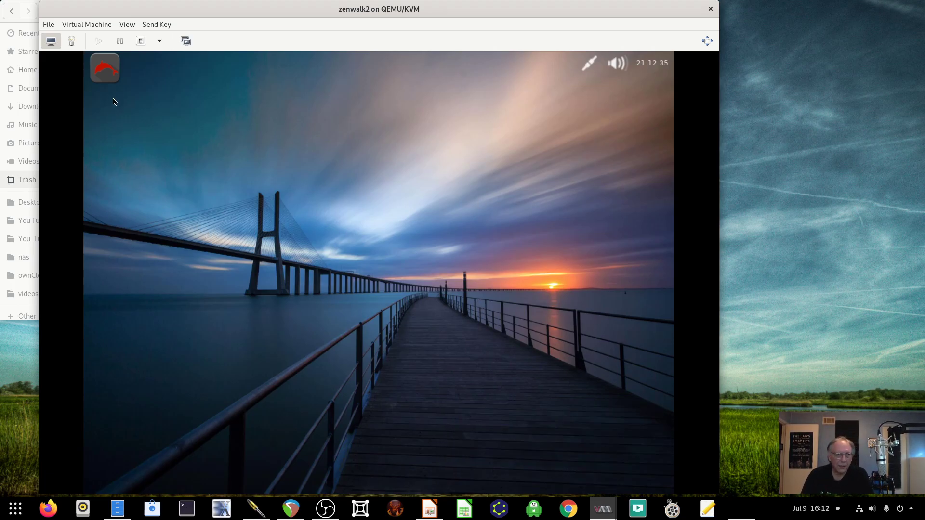
left_click(107, 76)
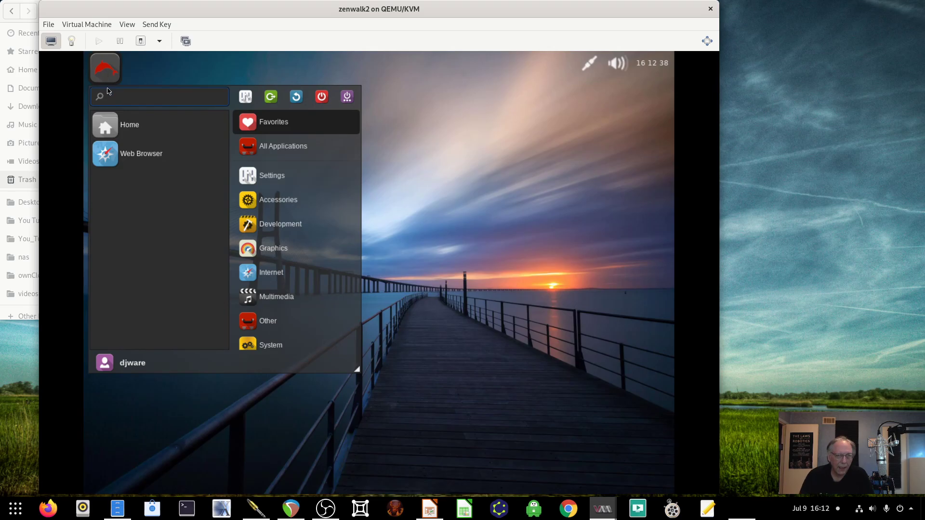
left_click(264, 172)
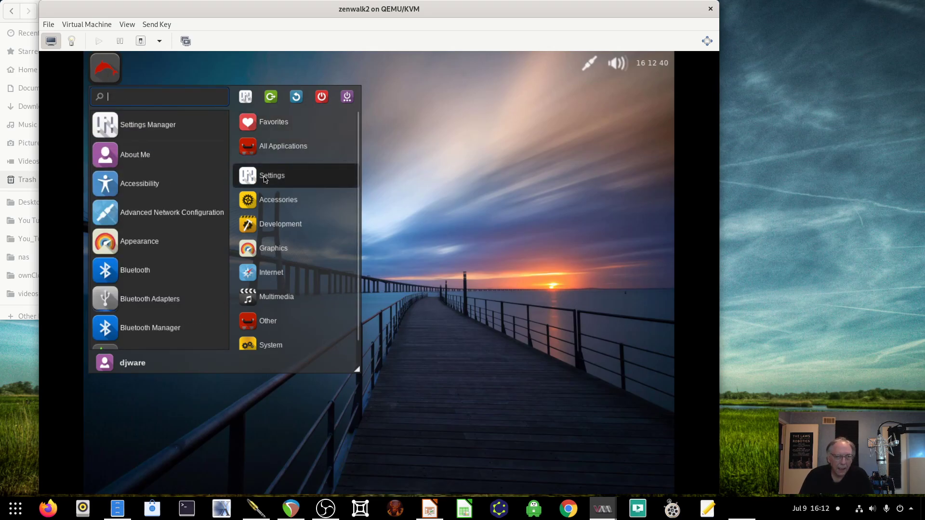
left_click(161, 134)
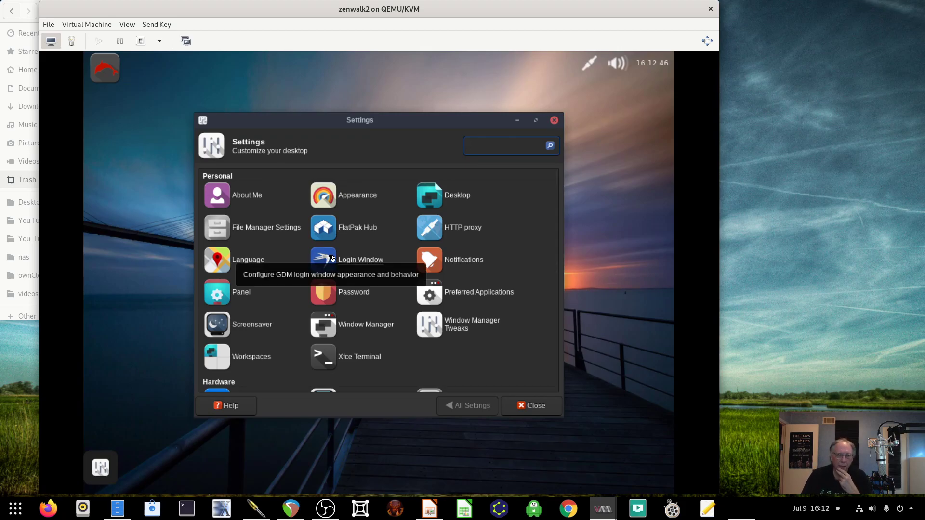
scroll(331, 259, "down", 2)
scroll(337, 275, "down", 2)
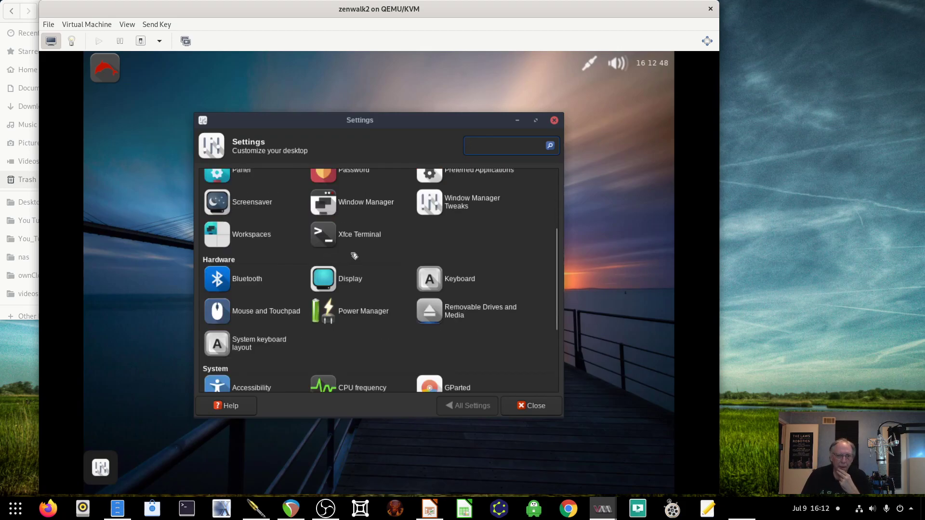
left_click(343, 287)
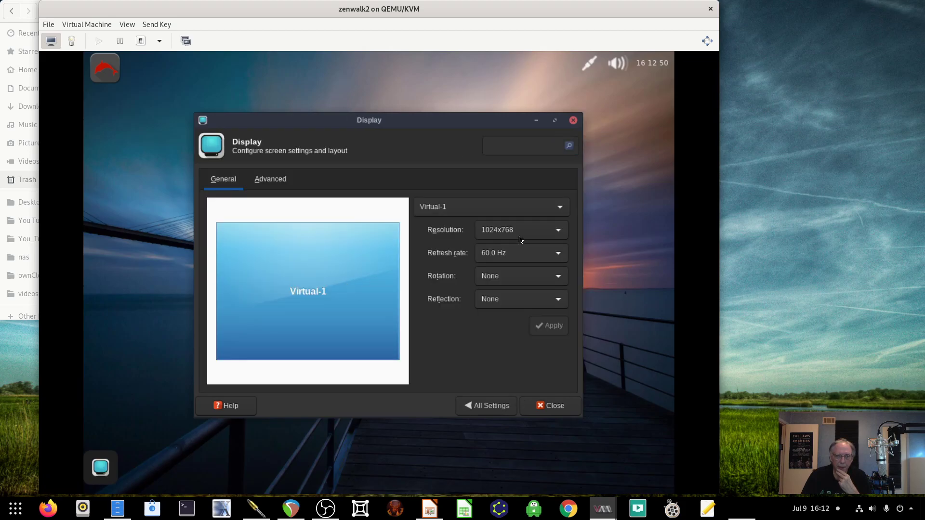
- Apply the 1440x900 resolution, keep the configuration, and close the Display window
left_click(520, 239)
scroll(521, 333, "down", 2)
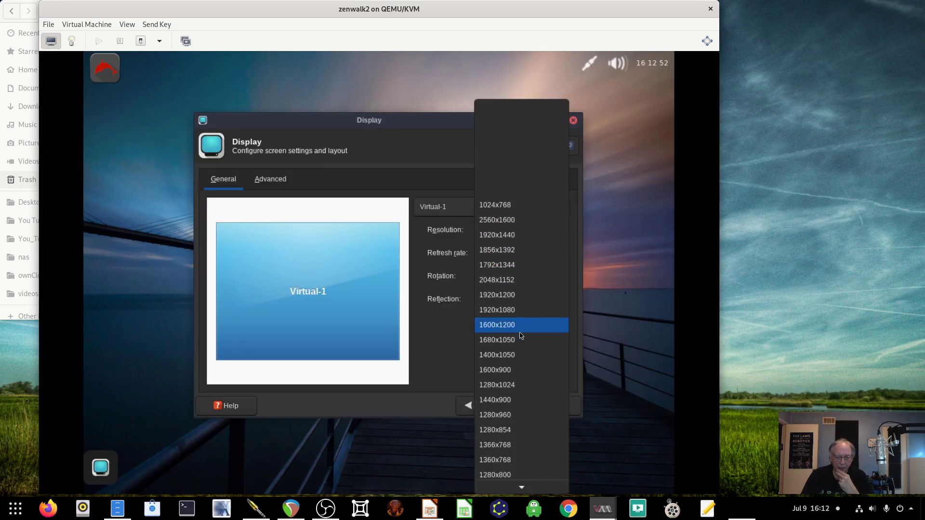
left_click(520, 400)
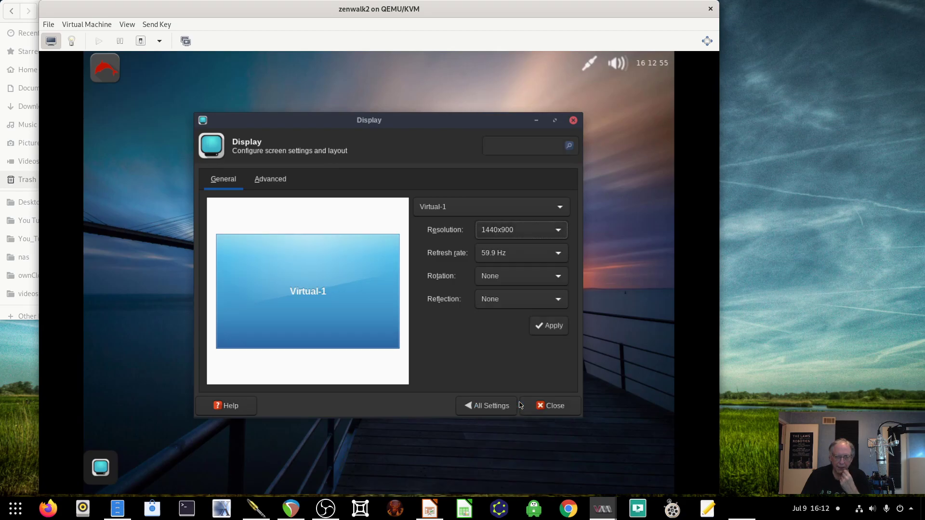
left_click(552, 335)
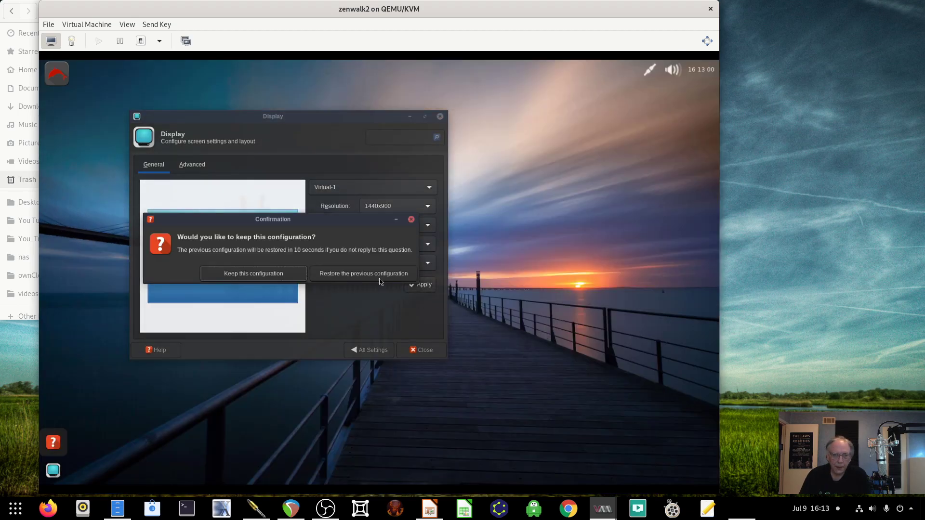
left_click(375, 274)
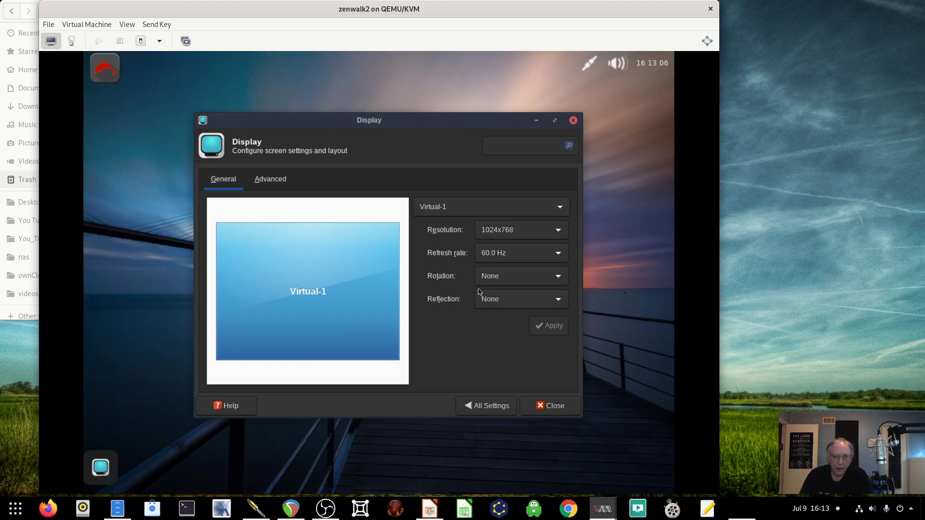
left_click(498, 236)
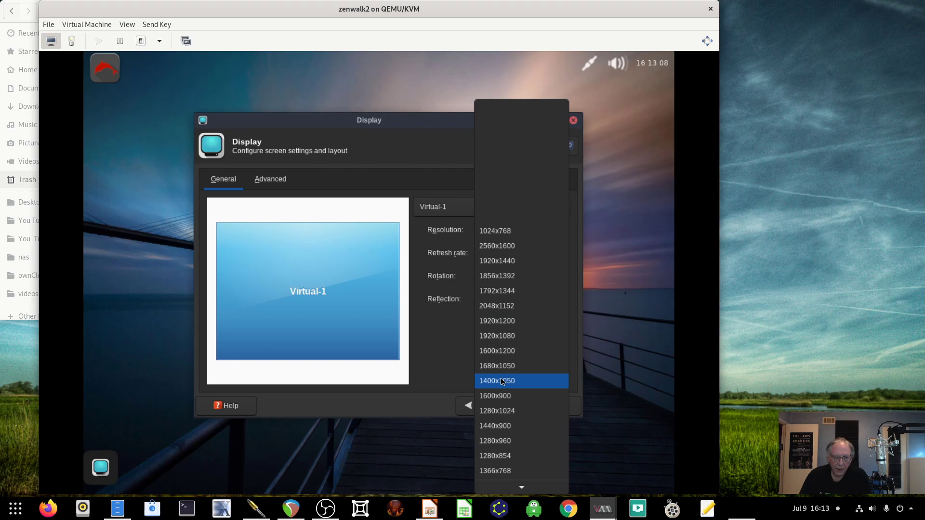
left_click(502, 426)
left_click(549, 326)
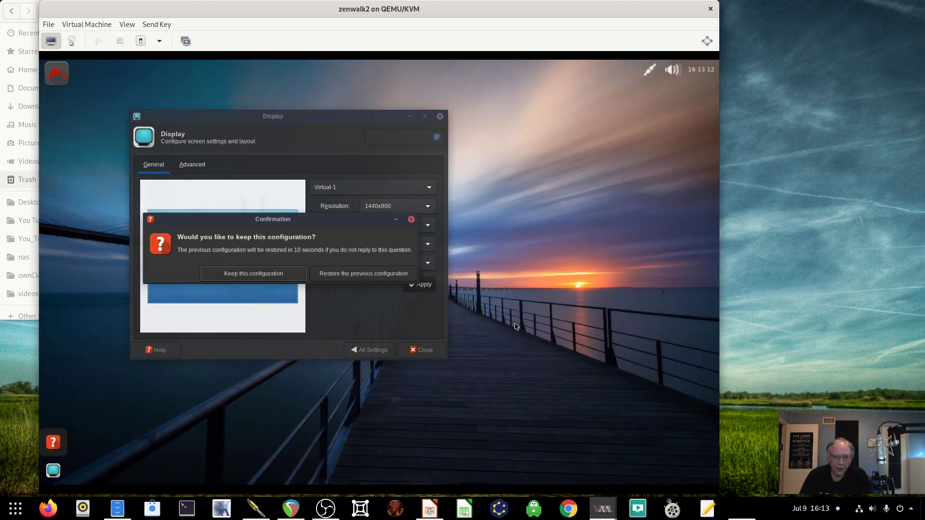
left_click(234, 274)
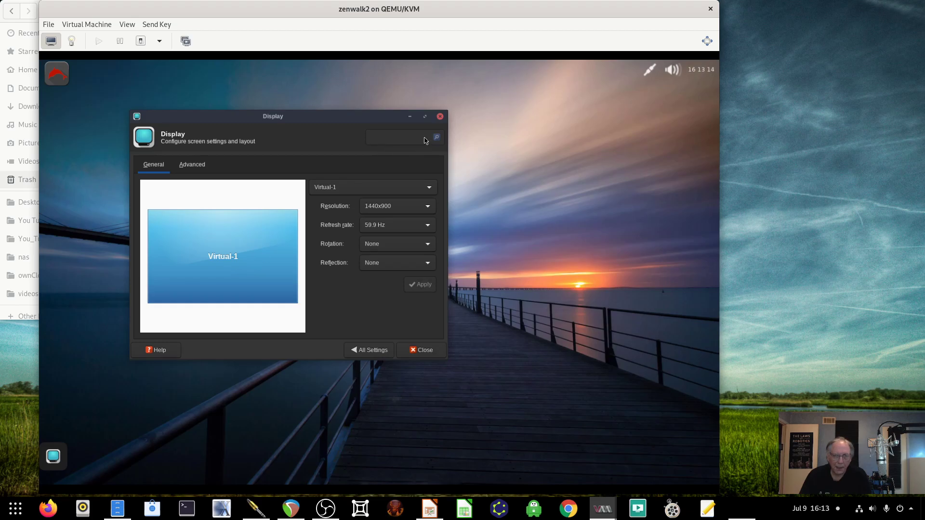
left_click(440, 117)
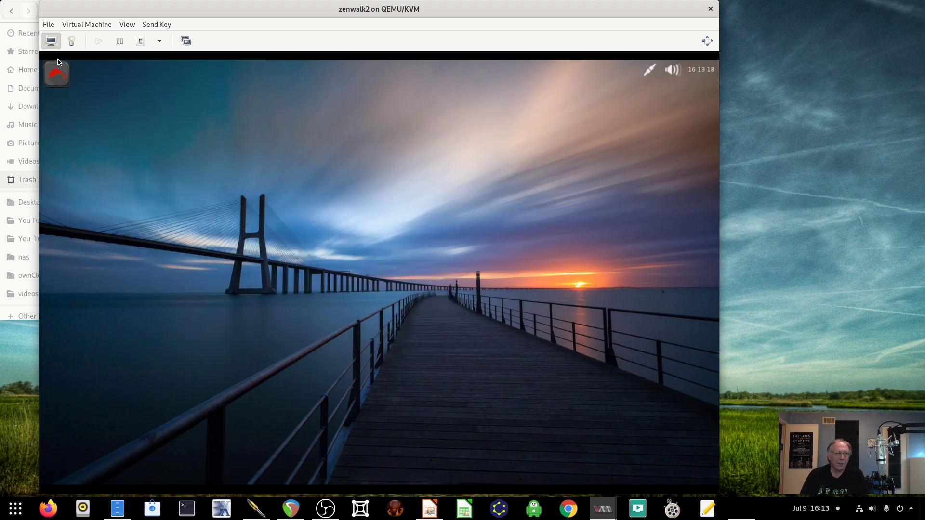
- Launch Xfce Terminal by searching 'term', reposition its window and enlarge its text
left_click(57, 75)
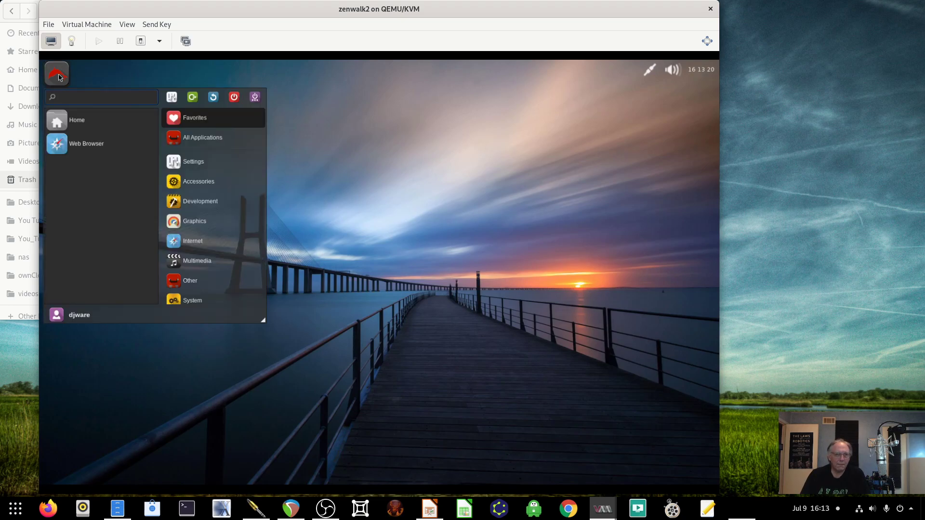
left_click(370, 153)
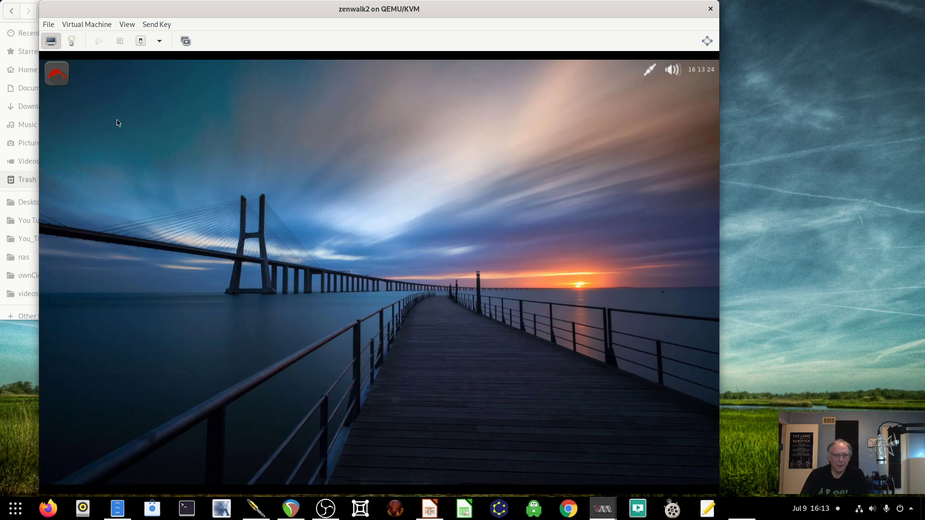
left_click(57, 78)
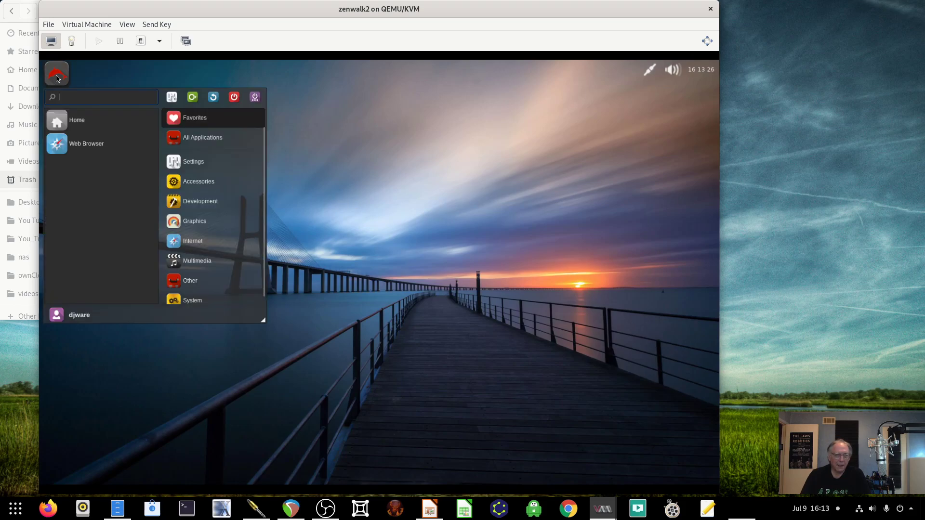
left_click(177, 164)
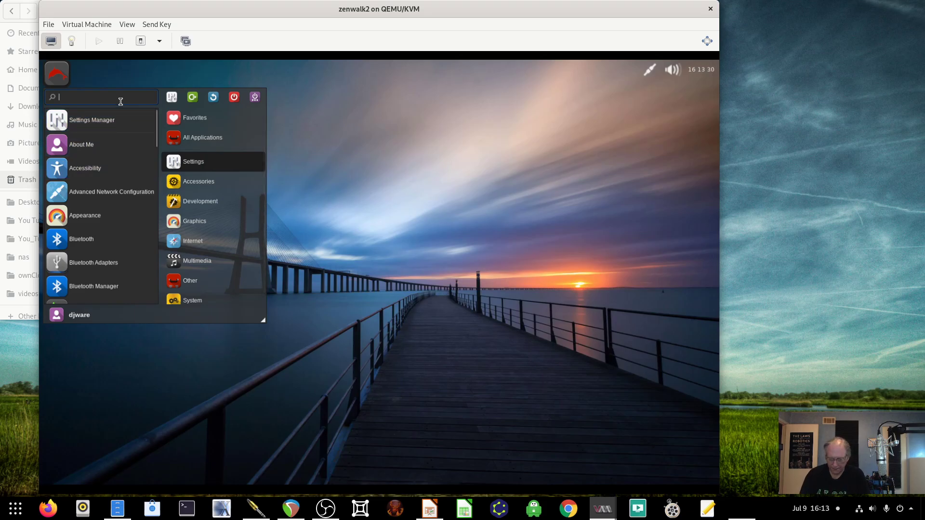
type("term")
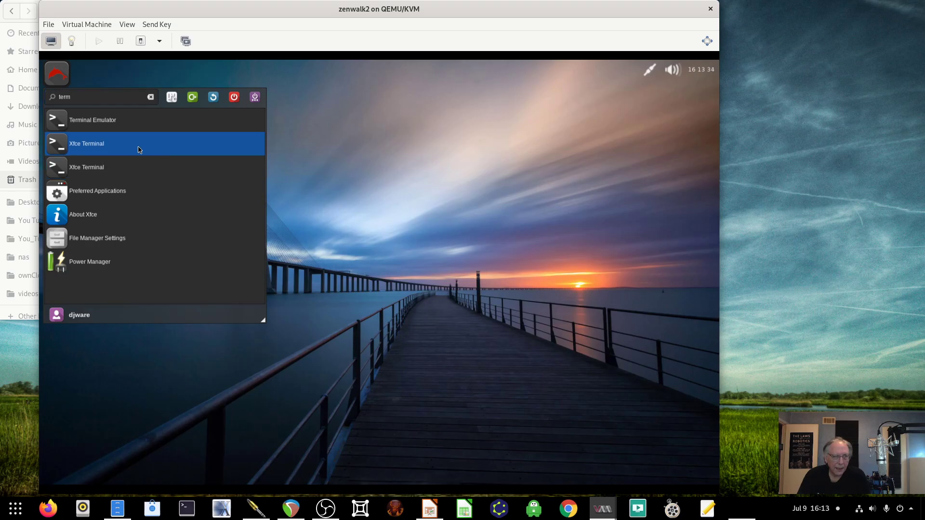
left_click(135, 154)
left_click_drag(247, 72, 217, 88)
key("ctrl+plus")
key("ctrl+plus")
key("ctrl+plus")
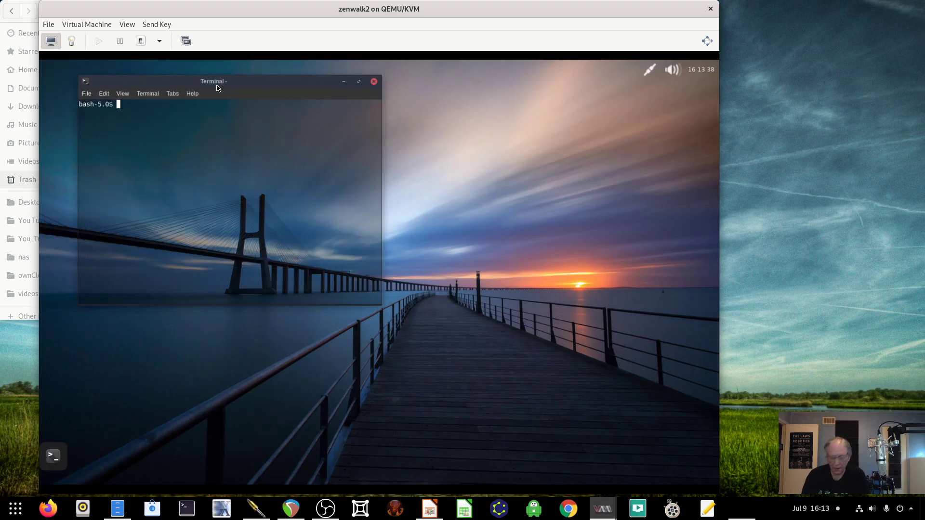
left_click(104, 95)
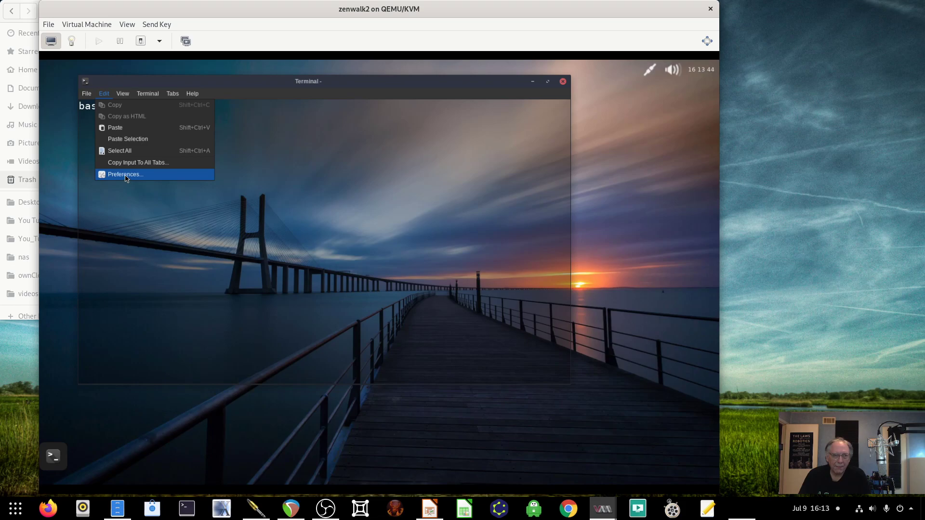
- Set the terminal's Appearance background to None (use solid color) and close Preferences
left_click(125, 176)
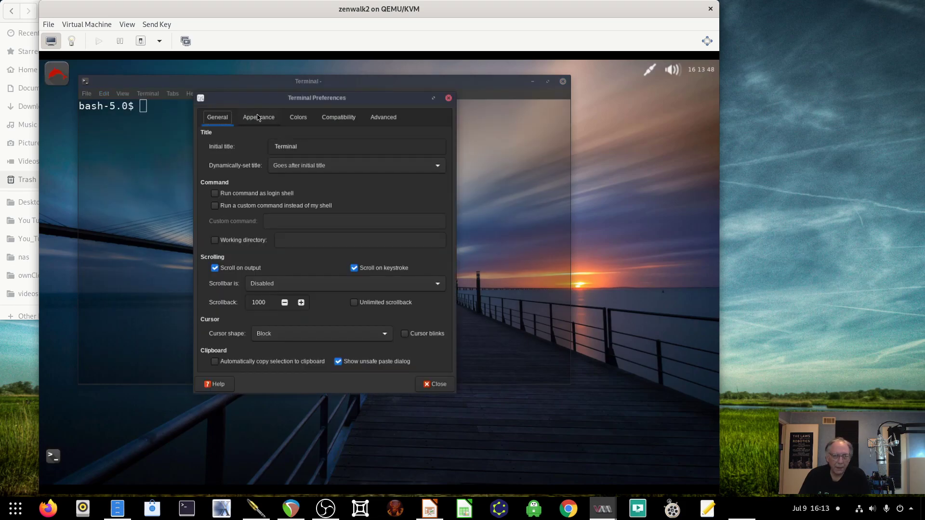
left_click(257, 121)
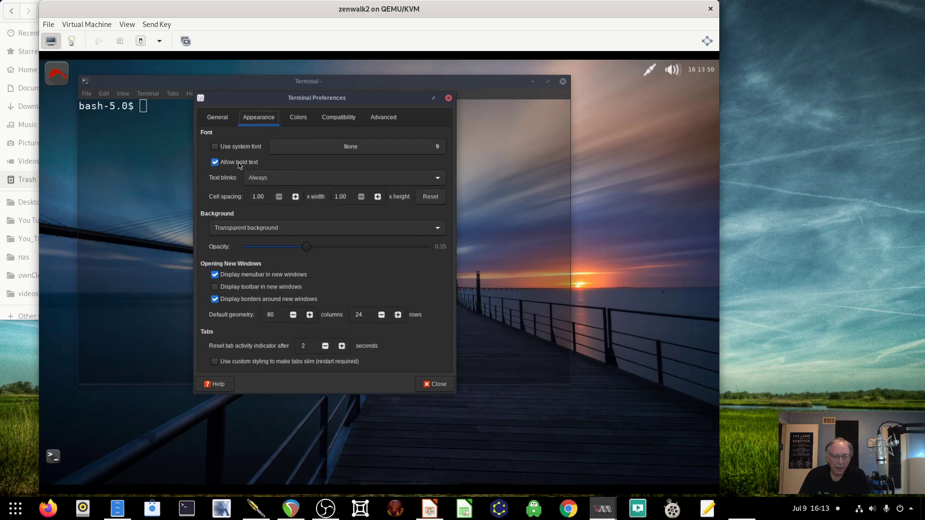
left_click(236, 227)
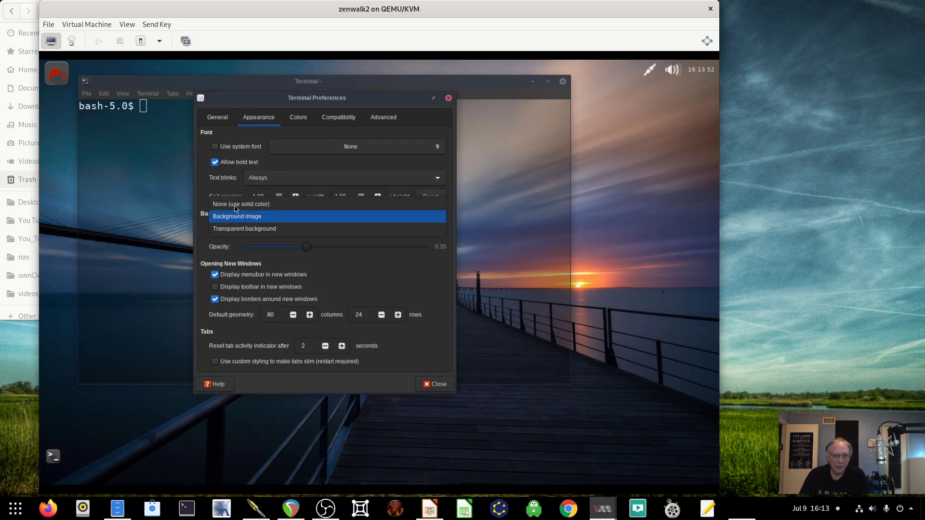
left_click(236, 204)
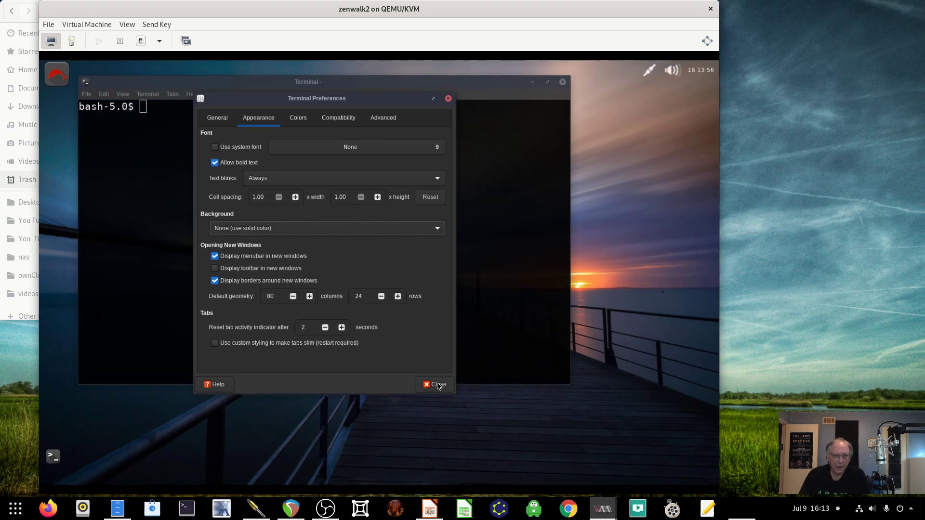
left_click(303, 125)
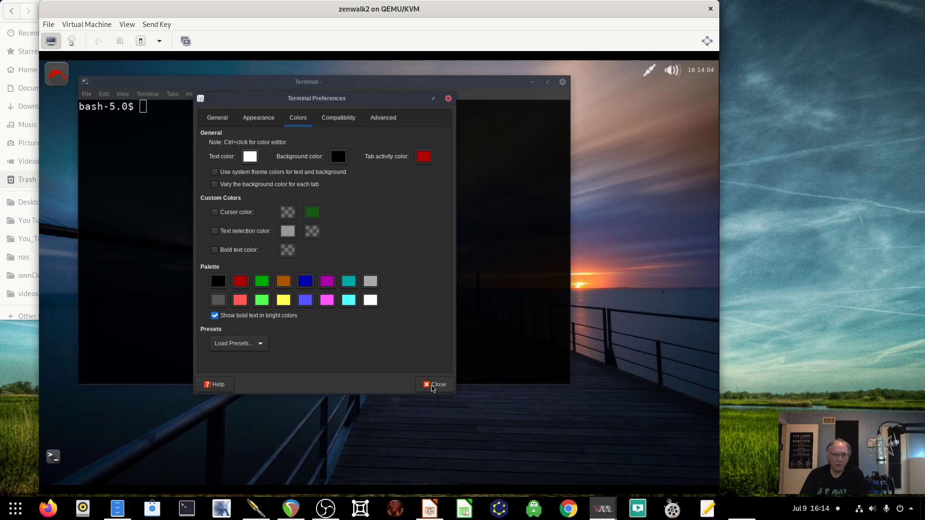
left_click(433, 385)
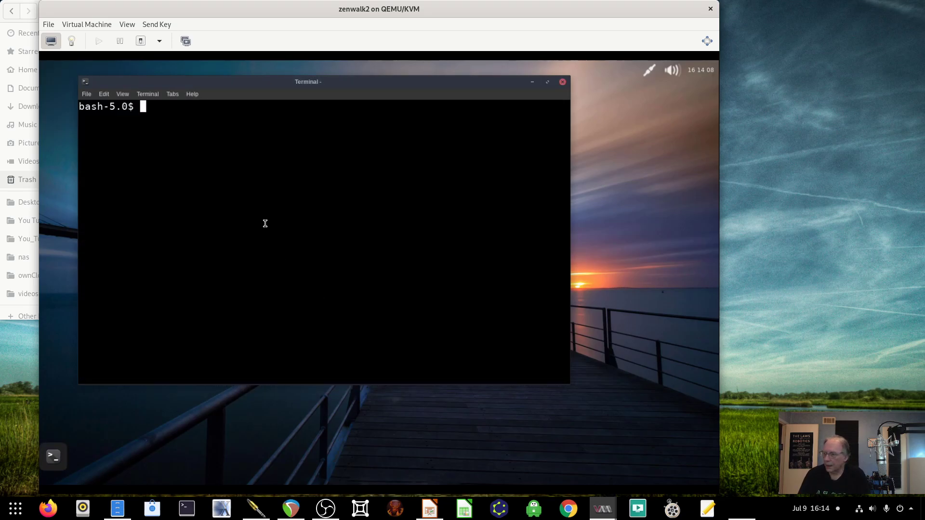
- Enlarge the terminal text and clear the garbled command line to get a fresh prompt
key("ctrl+plus")
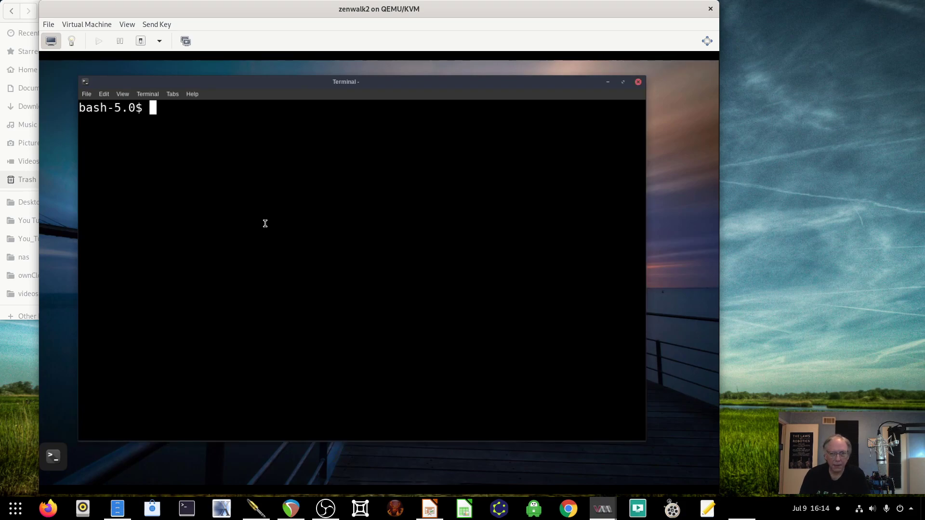
type(";s")
key("Return")
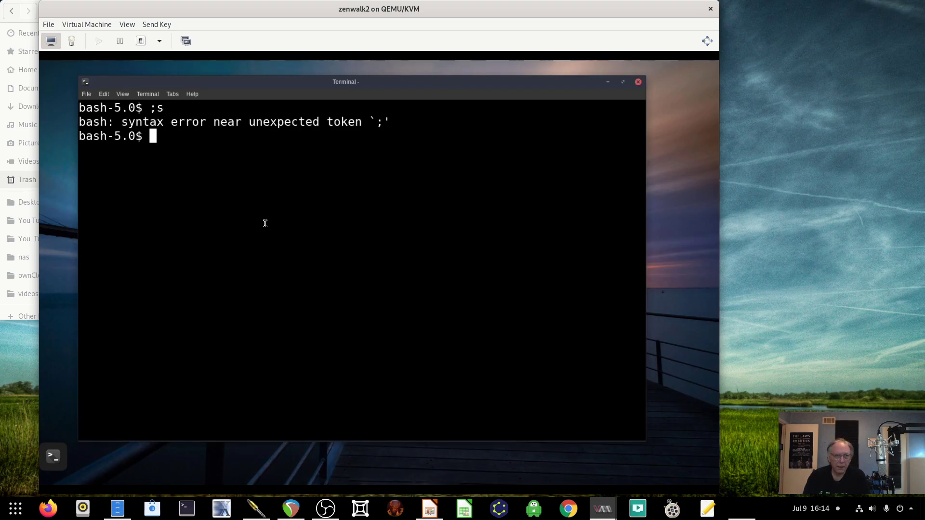
key("Insert")
key("Insert")
key("Home")
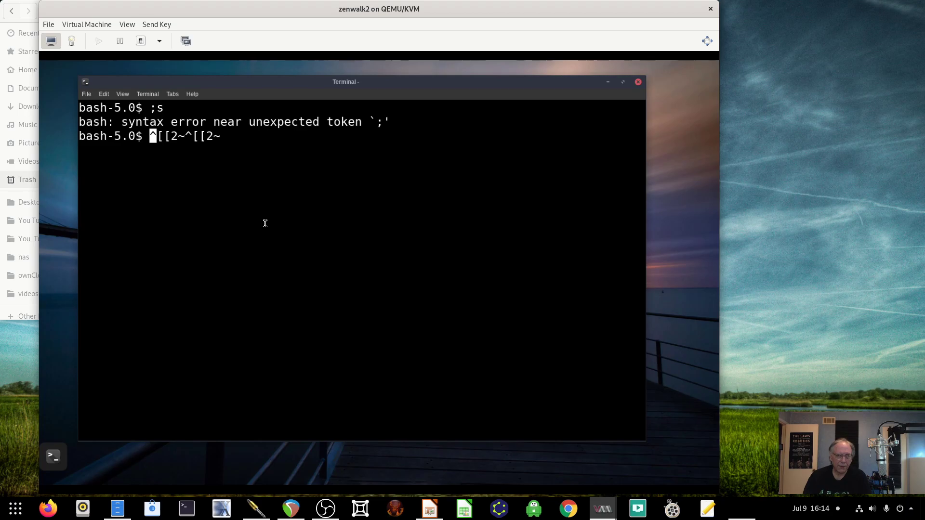
key("ctrl+c")
key("Return")
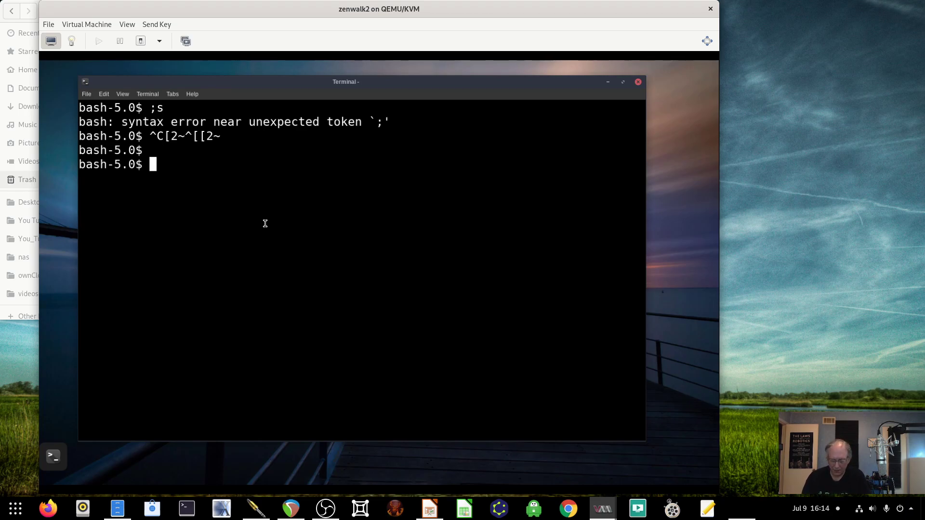
- Show the terminal type (xterm-256color) and full system details (Linux 5.4.50 x86_64) with echo $TERM and uname -a
type("echo $")
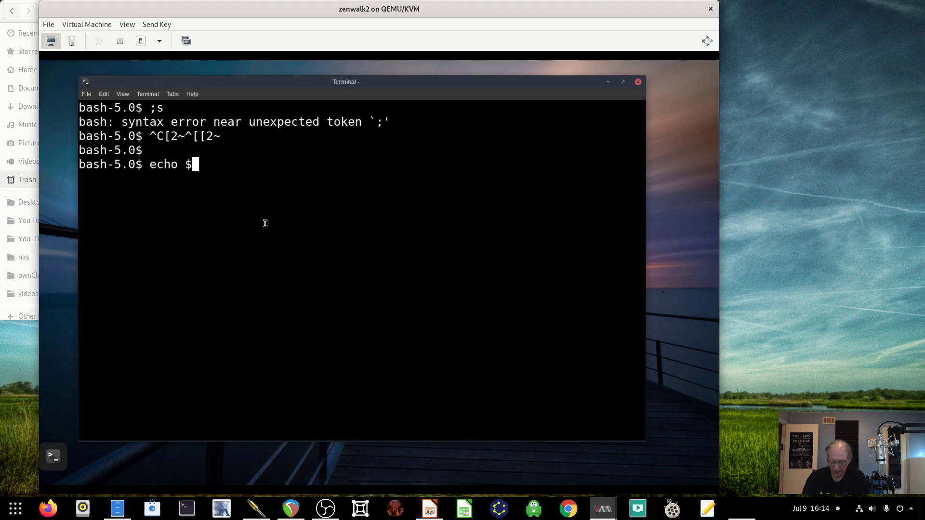
type("TERM")
key("Return")
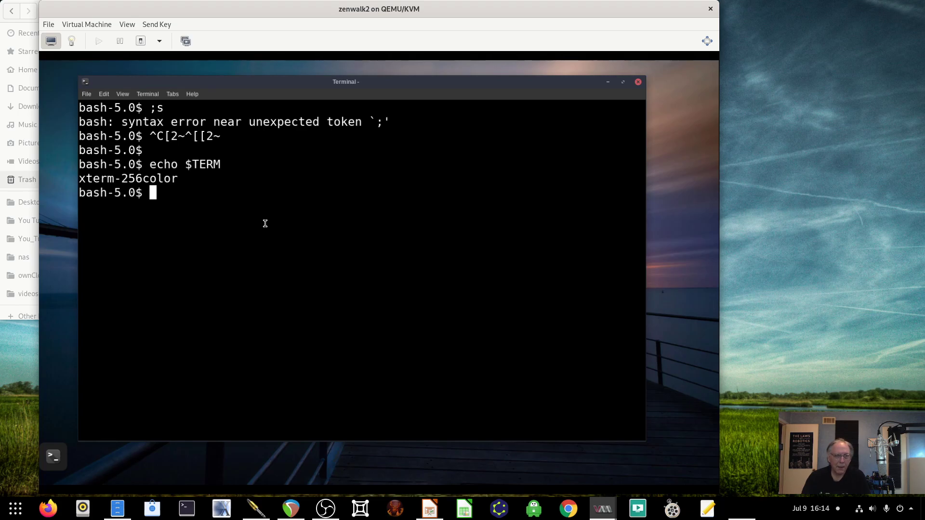
type("uname -a")
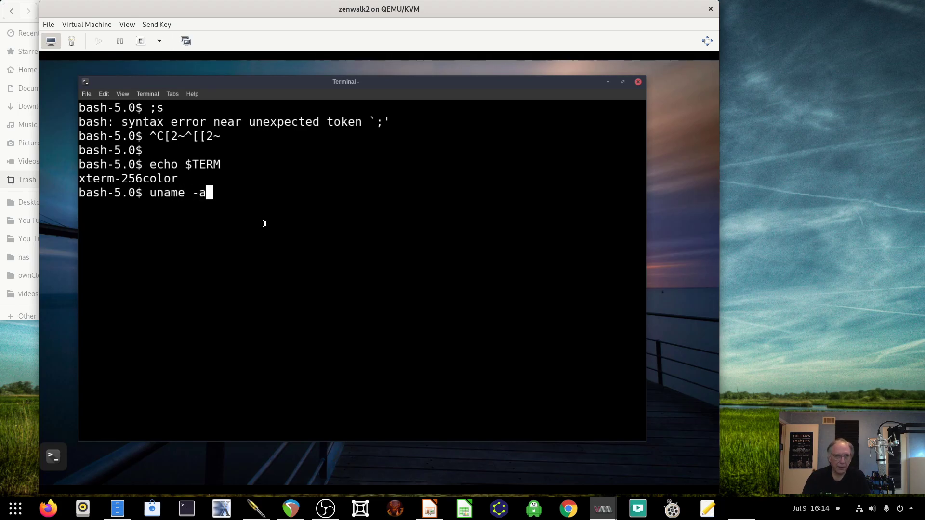
key("Return")
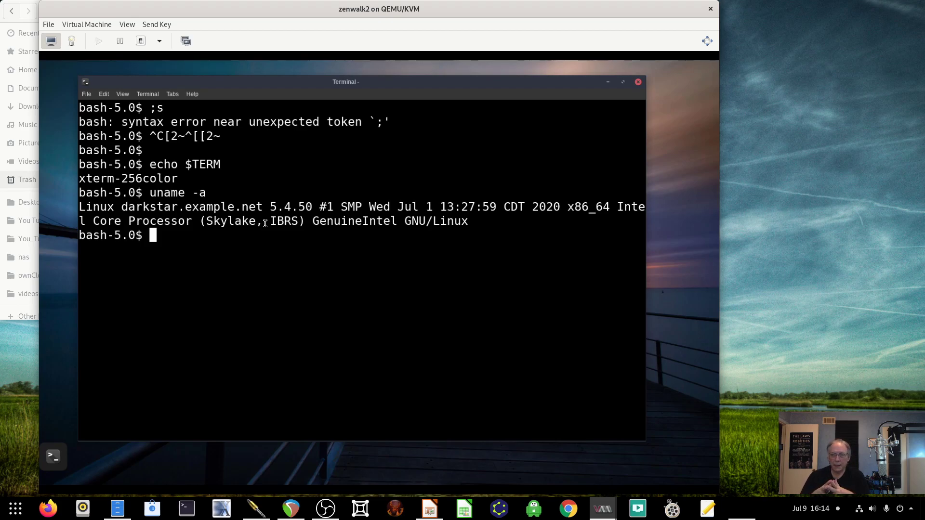
type("more /et")
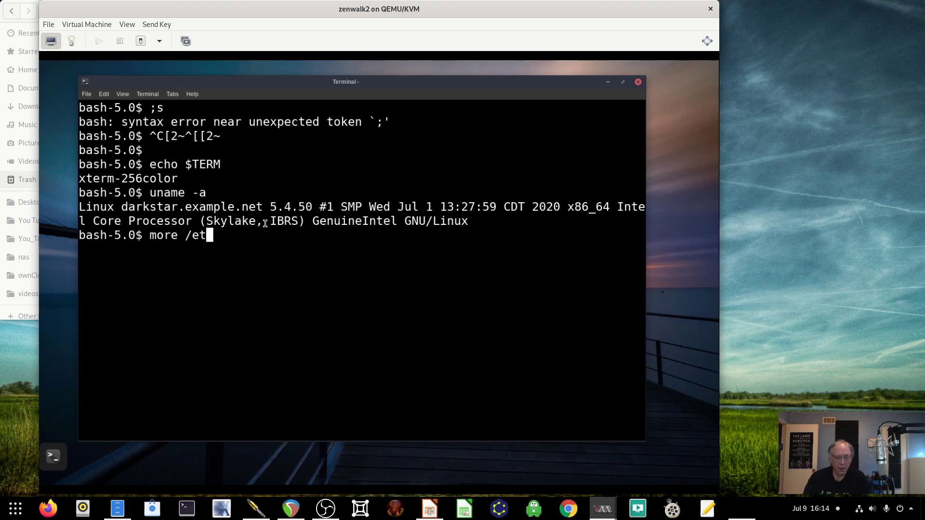
type("c/os-r")
- Complete the path to /etc/os-release and display it, showing Slackware 14.2 (post 14.2 -current)
key("Tab")
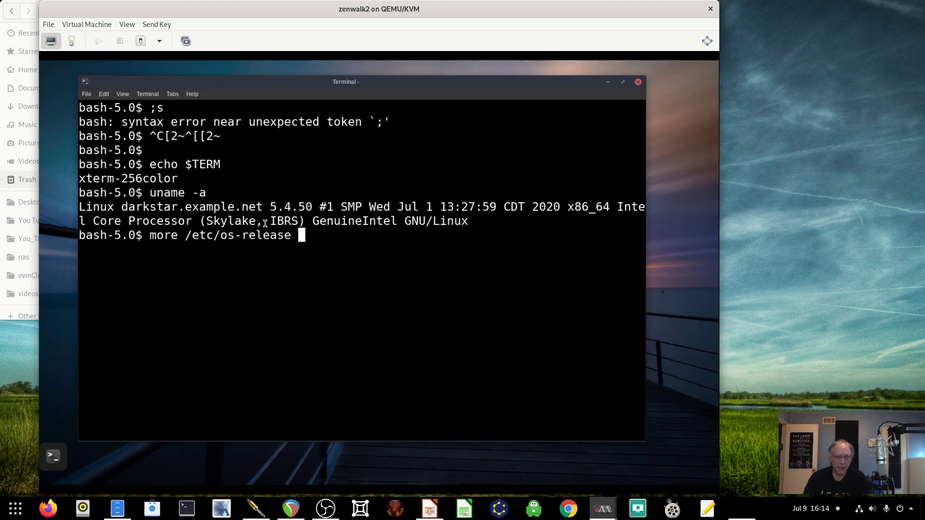
key("Return")
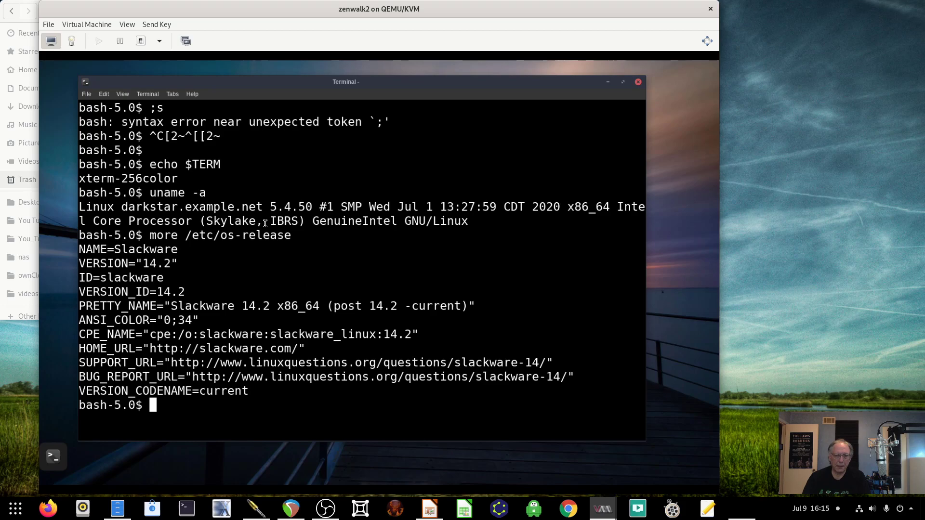
- Move into /etc, list the default folder, and check for running systemd processes
type("cd /ewt")
key("BackSpace")
key("BackSpace")
type("tc")
key("Return")
type("ls default")
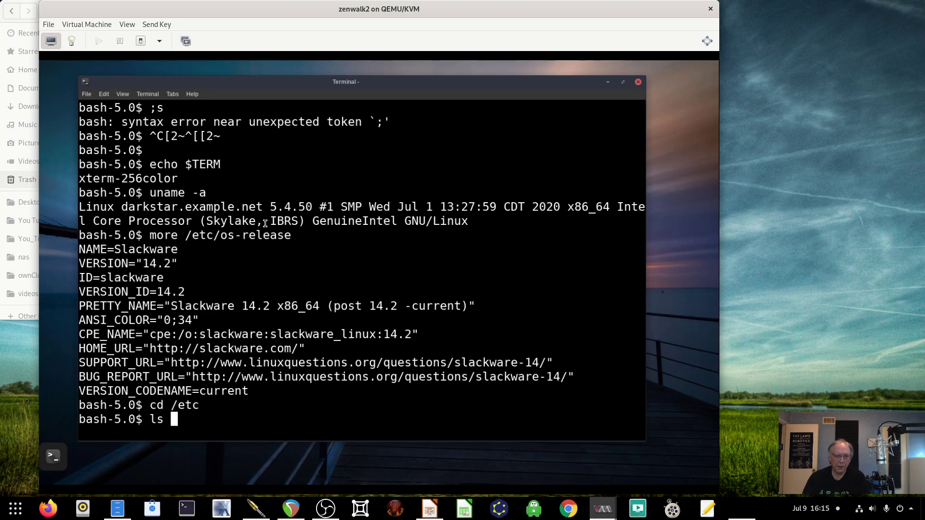
key("Return")
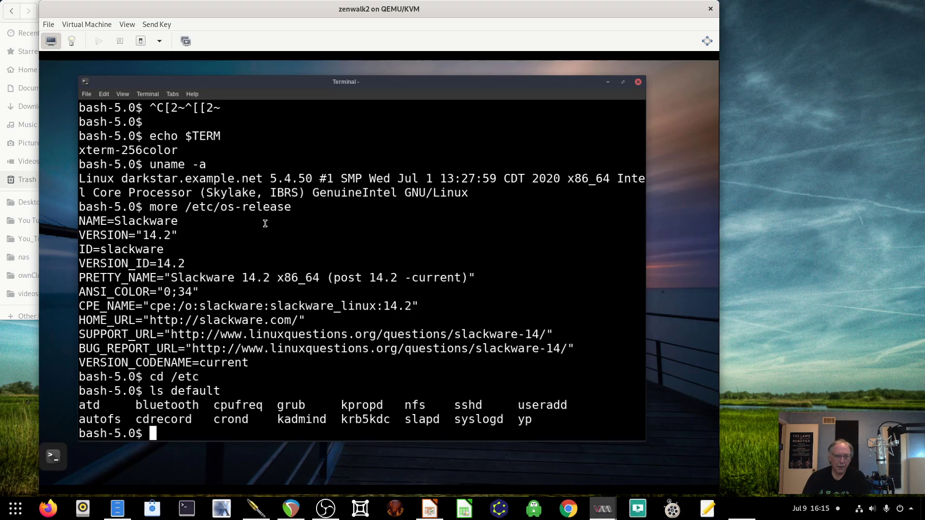
type("ps -ef | g")
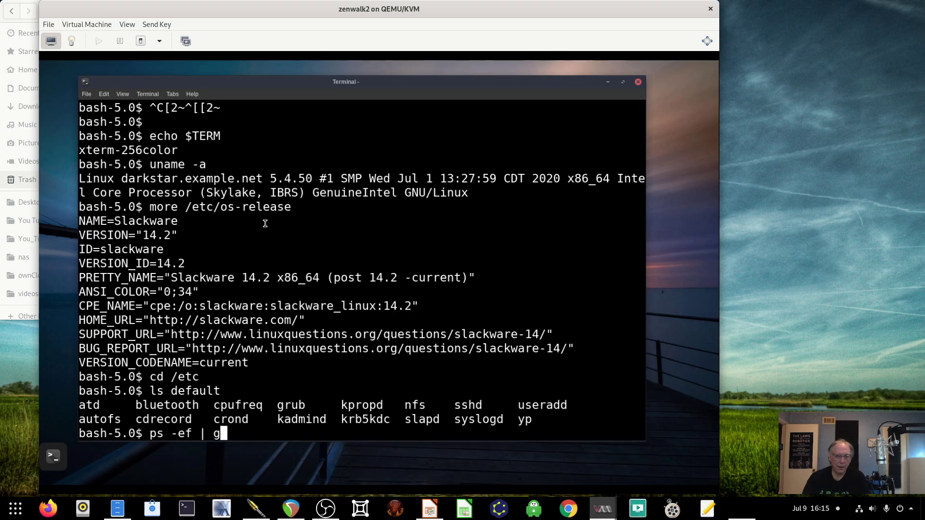
type("rep systemd")
key("Return")
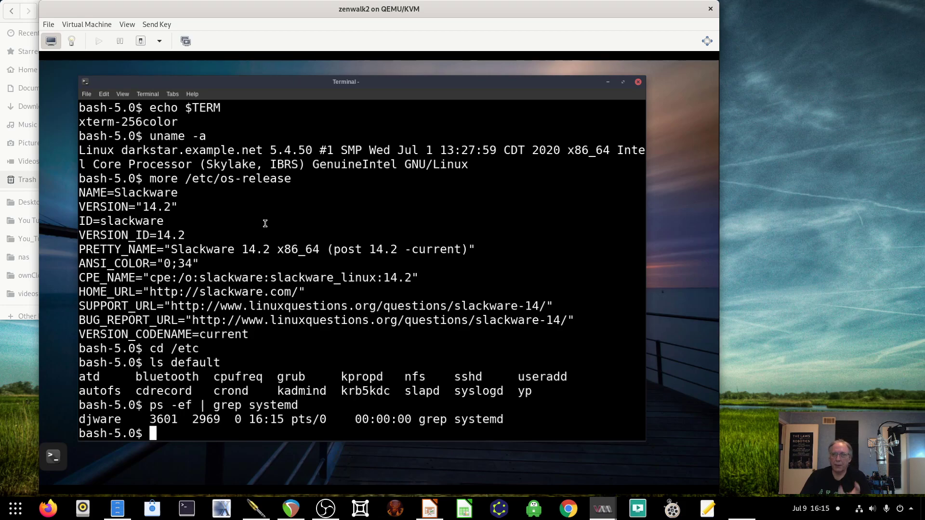
- Confirm init is running instead of systemd, then list the contents of /etc
type("o")
key("BackSpace")
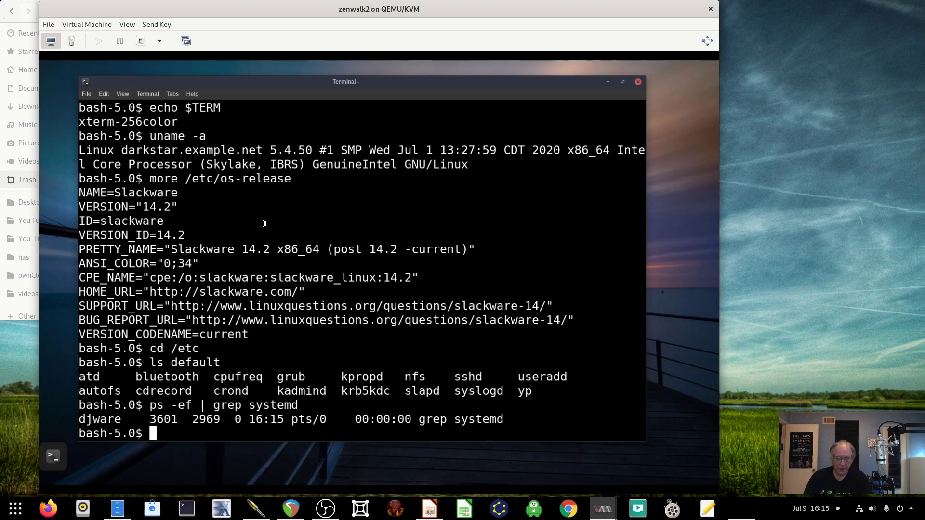
type("ps -ef | grep init")
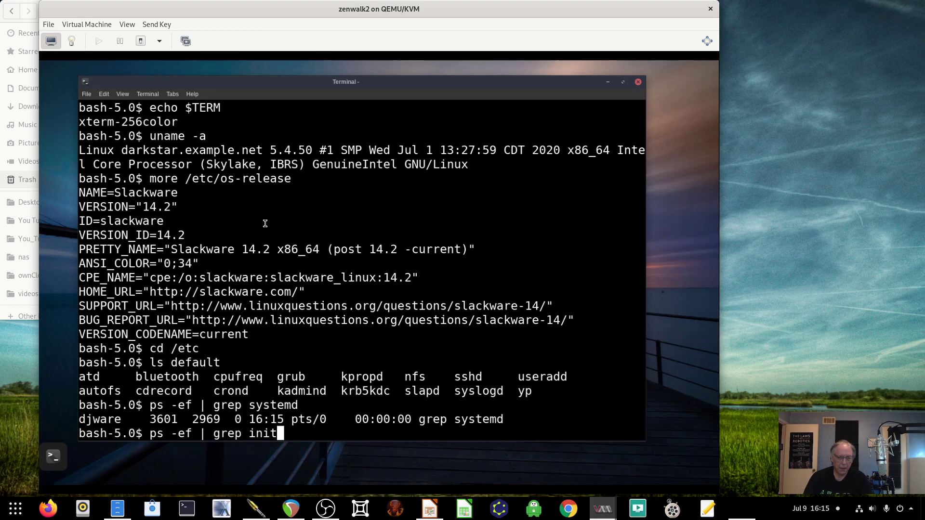
key("Return")
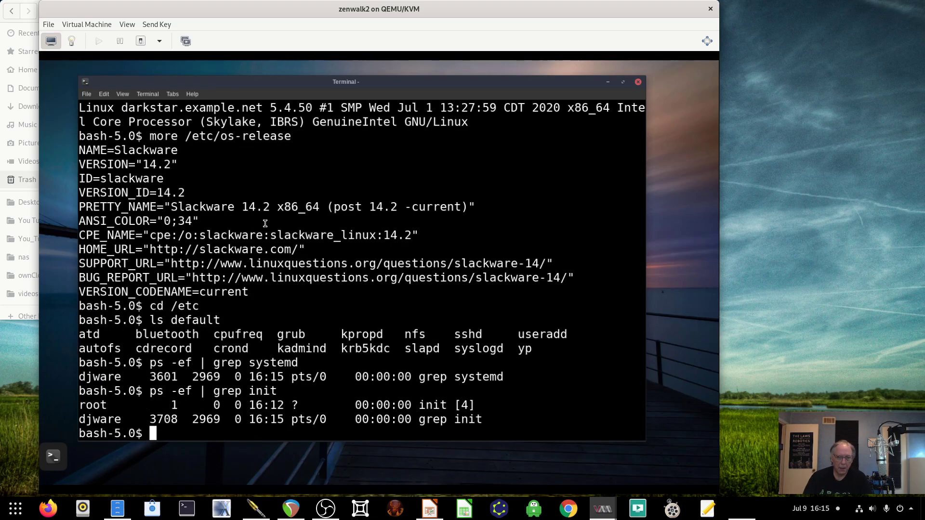
type("ls")
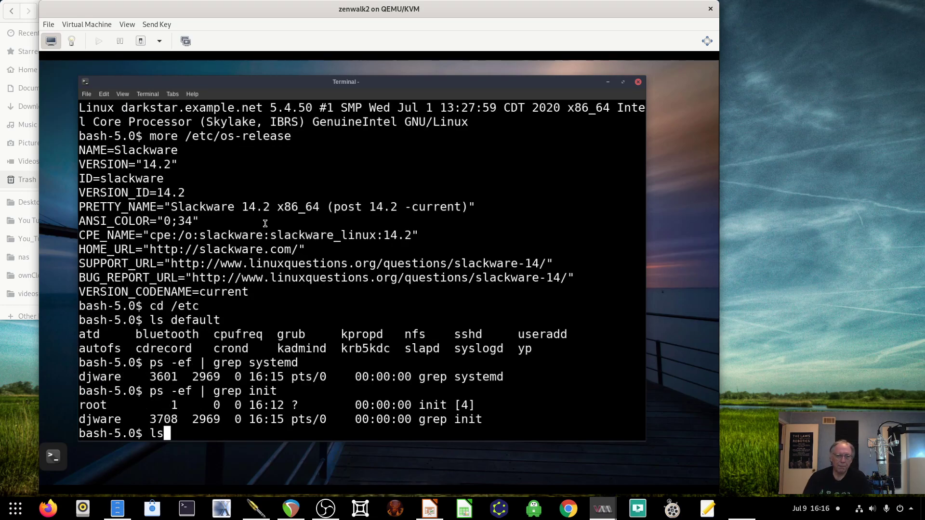
key("Return")
type("l")
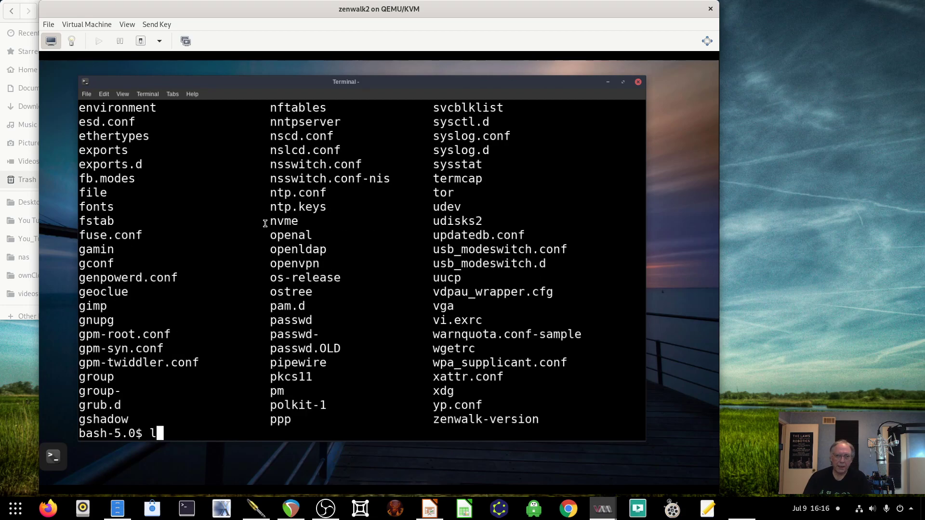
type("s rc*")
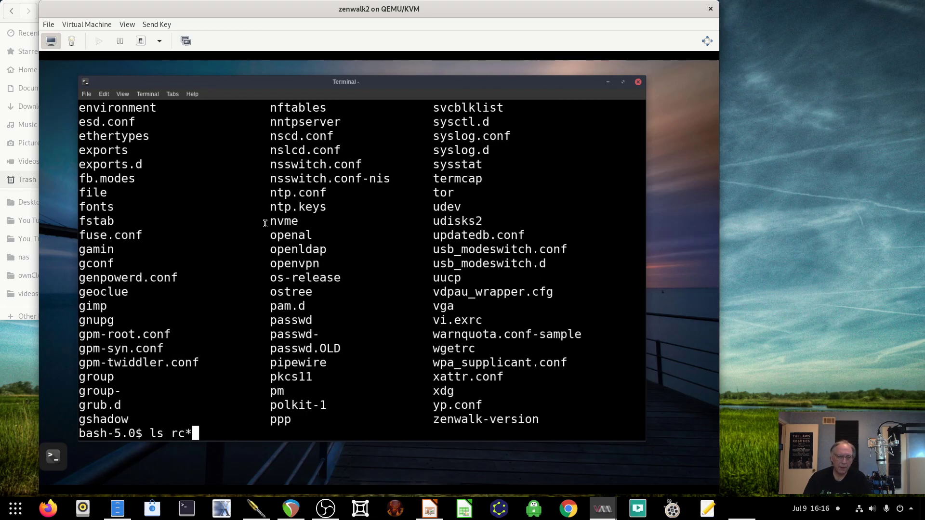
- List the rc.* startup scripts and runlevel folders rc0.d–rc6.d and review the output
key("Return")
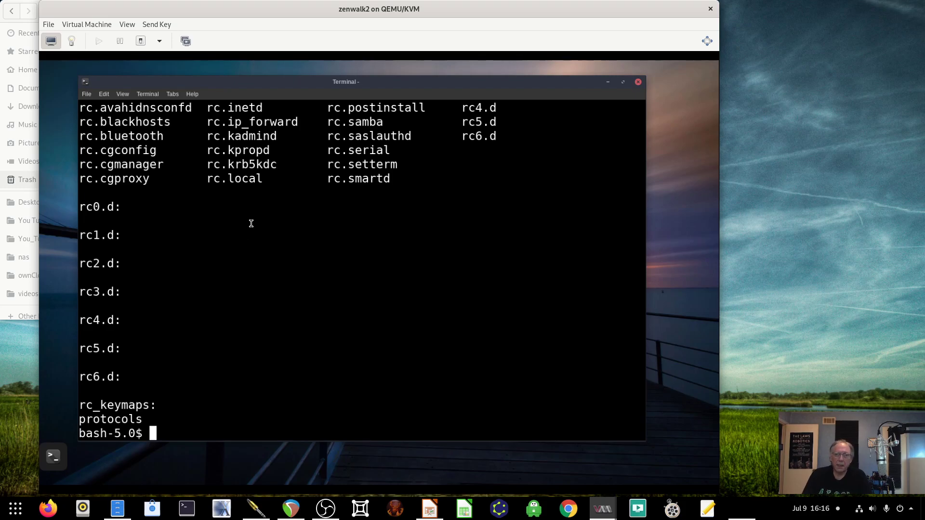
scroll(252, 224, "up", 6)
scroll(171, 167, "up", 5)
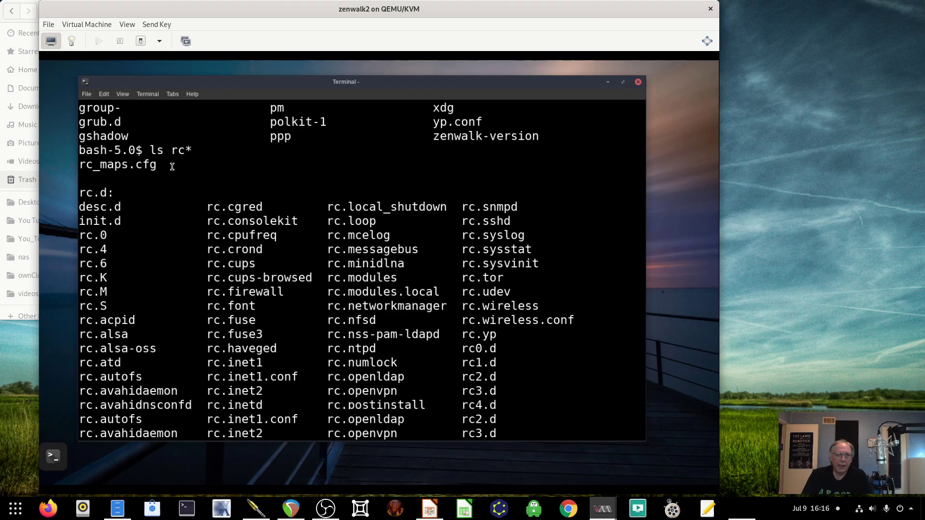
scroll(172, 168, "down", 3)
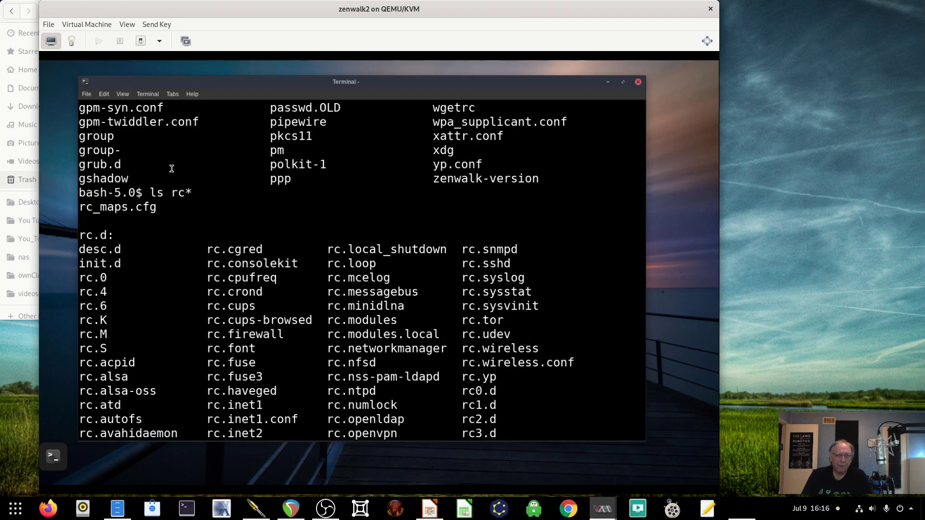
scroll(171, 168, "down", 8)
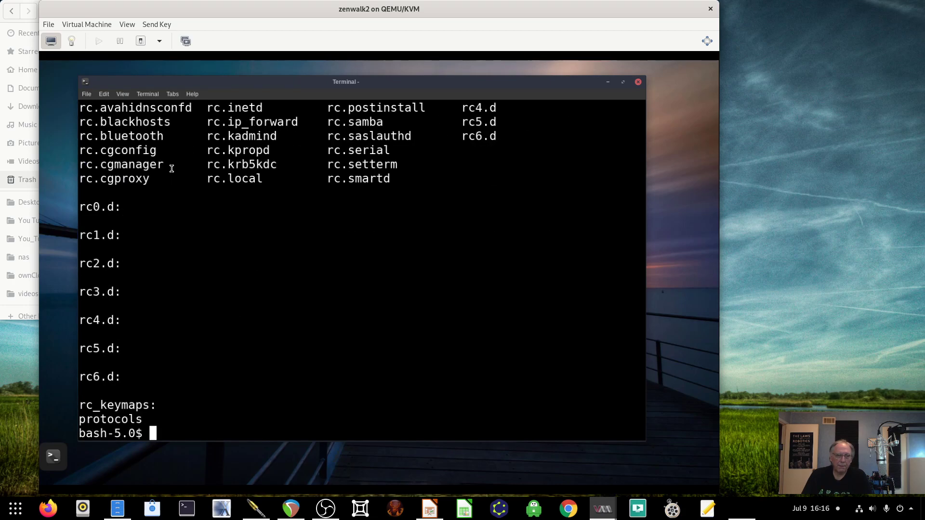
scroll(175, 210, "up", 1)
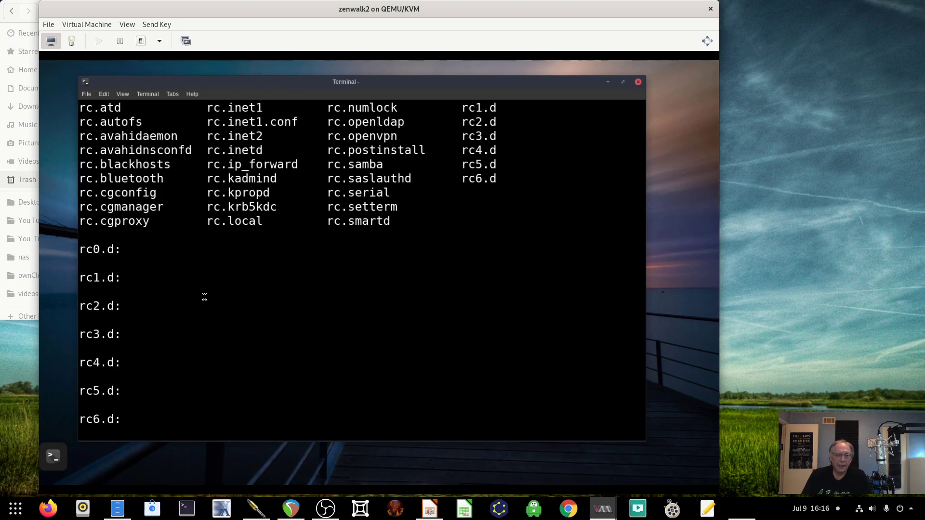
scroll(171, 331, "up", 5)
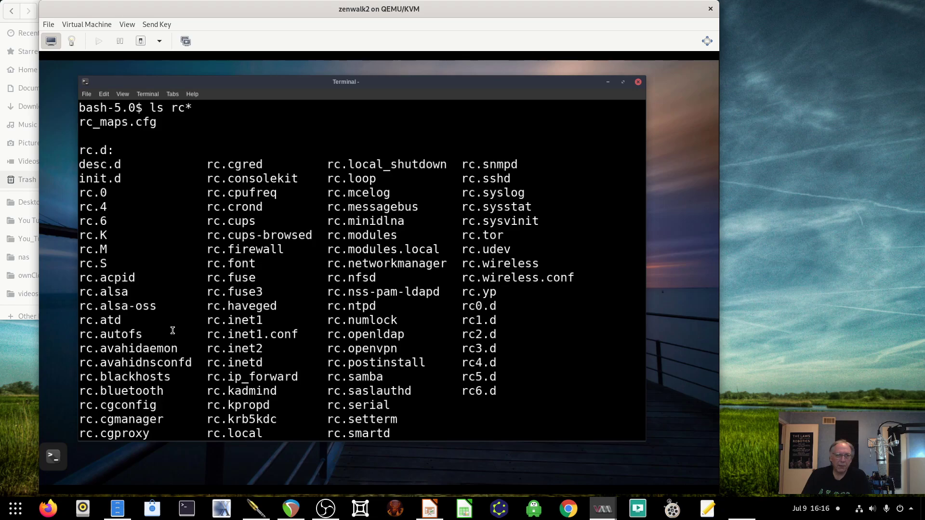
scroll(172, 330, "down", 1)
scroll(173, 330, "down", 5)
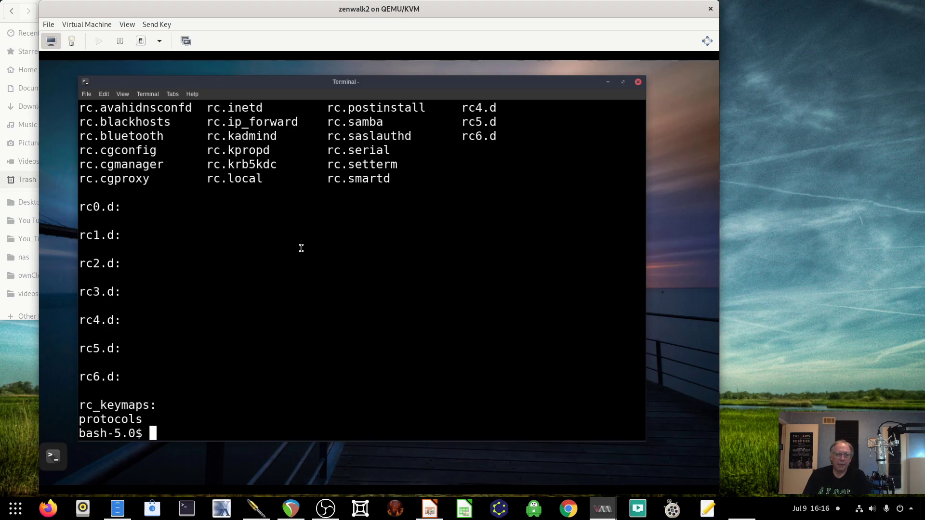
scroll(302, 247, "up", 3)
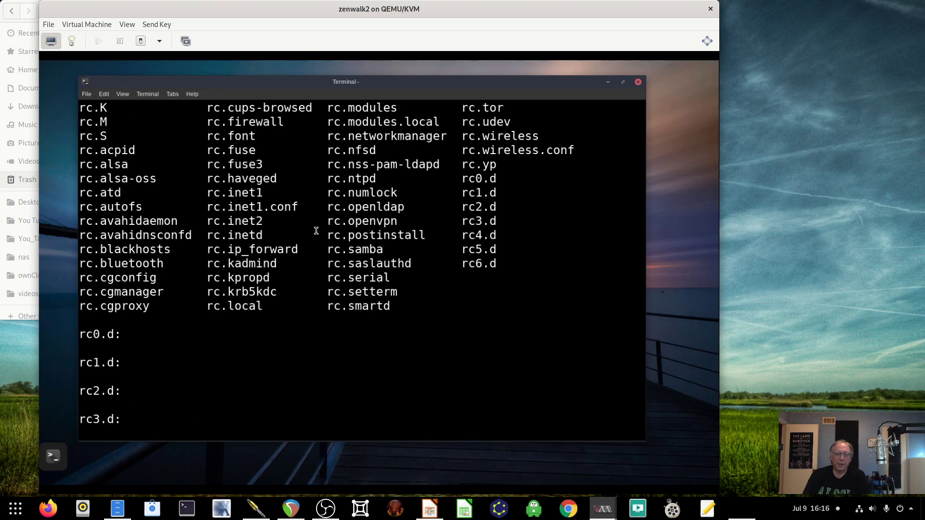
scroll(389, 139, "up", 2)
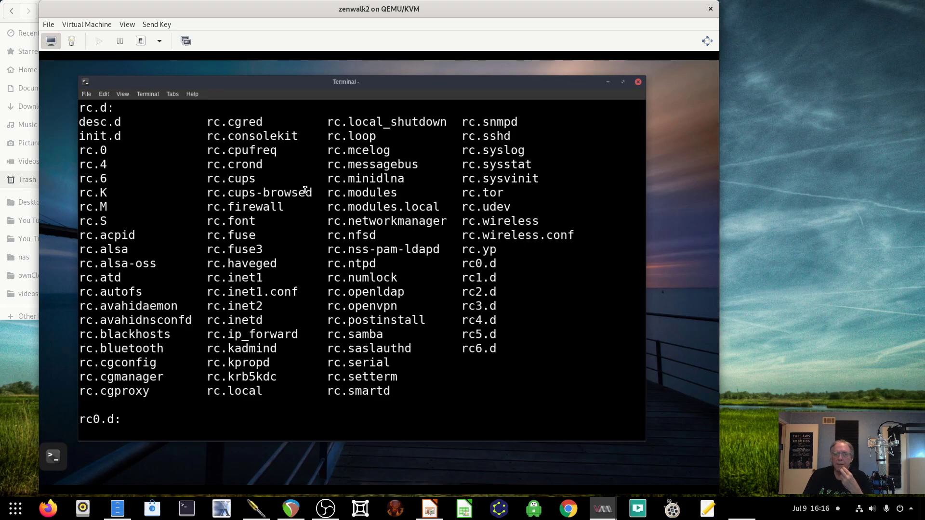
scroll(306, 191, "down", 4)
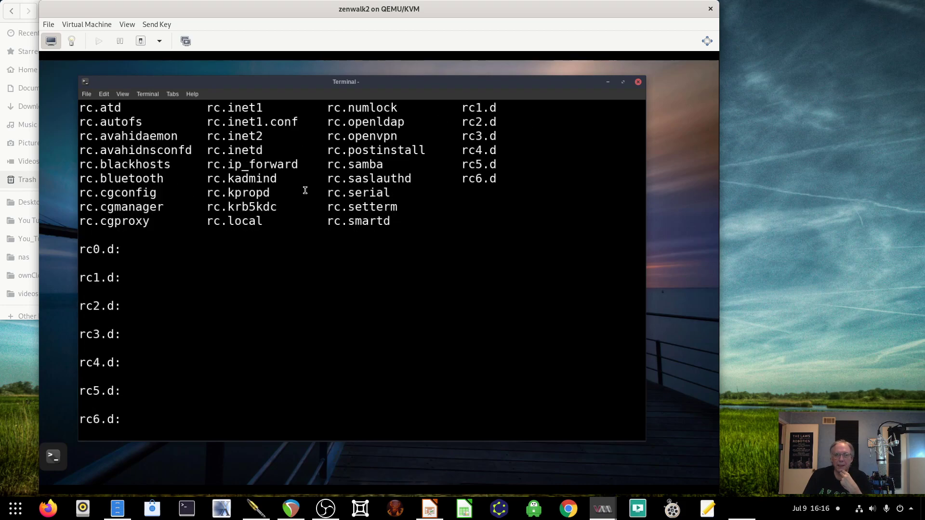
scroll(305, 190, "down", 1)
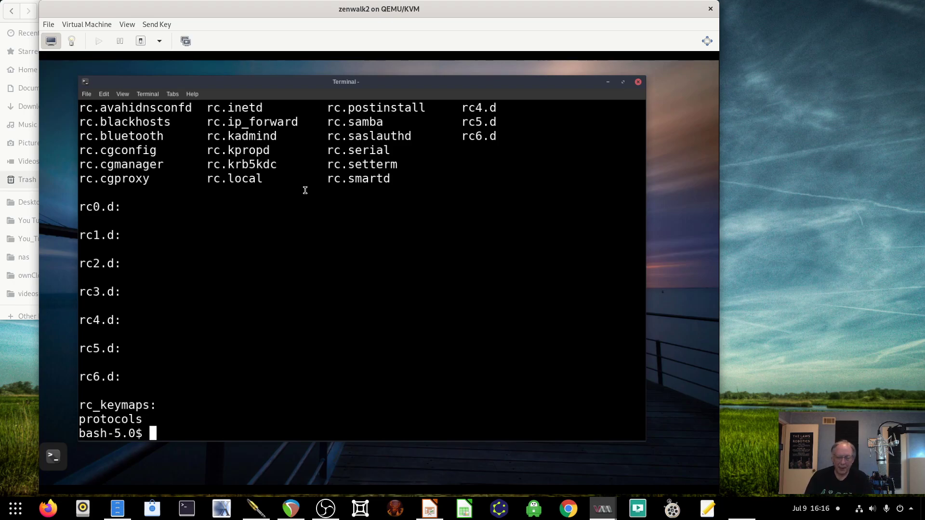
- List /etc again, return to the home directory, and list its Desktop–Videos folders
type("ls")
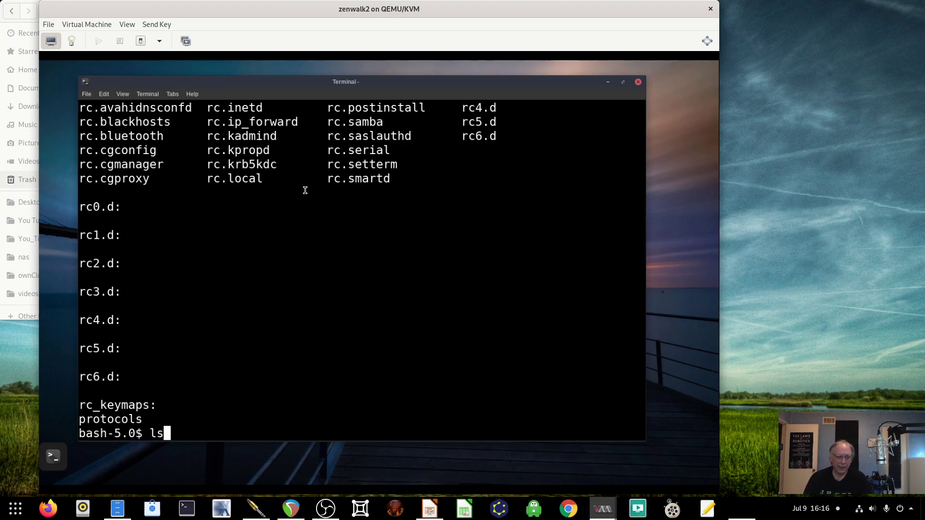
key("Return")
type("cd")
key("Return")
type("ls")
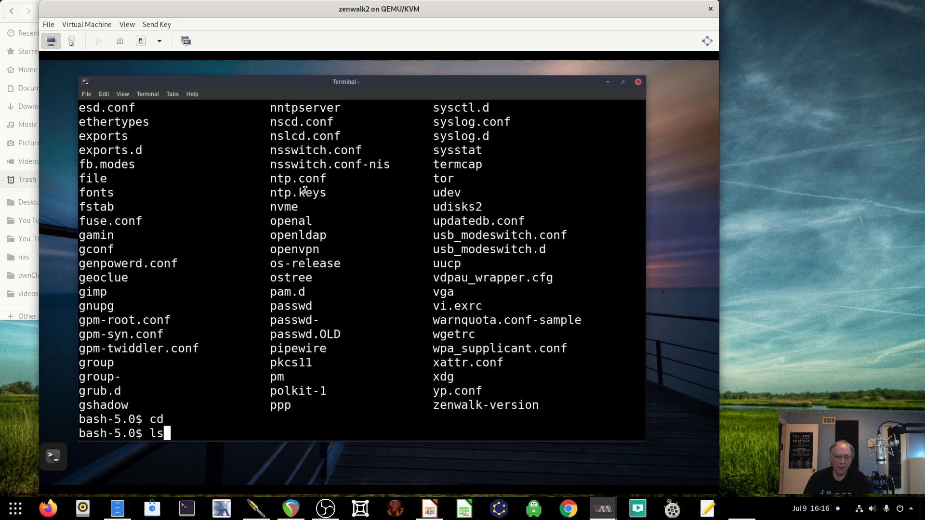
key("Return")
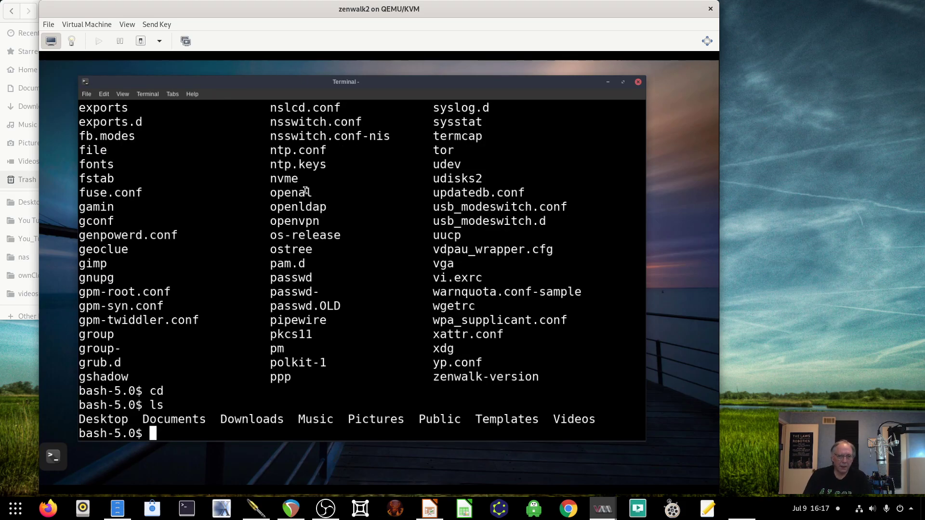
- Inspect running processes and load in htop, then quit back to the shell
type("htop")
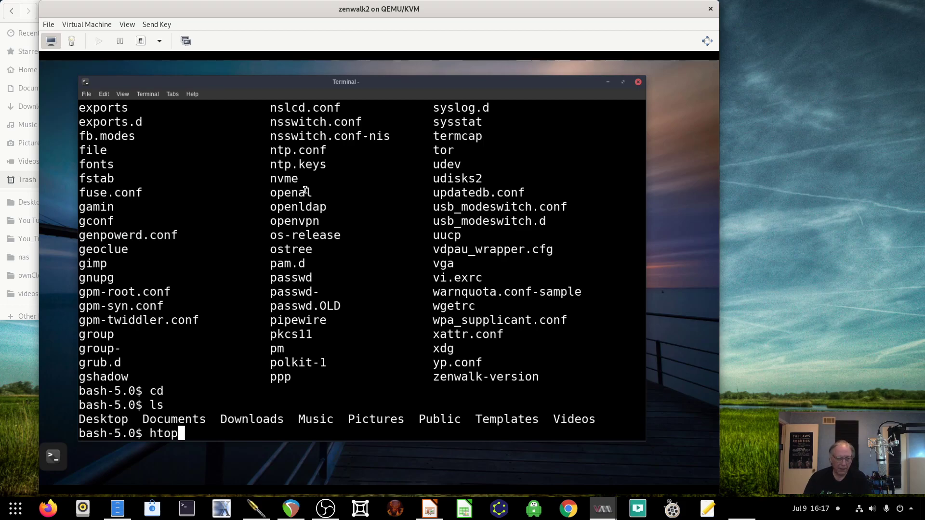
key("Return")
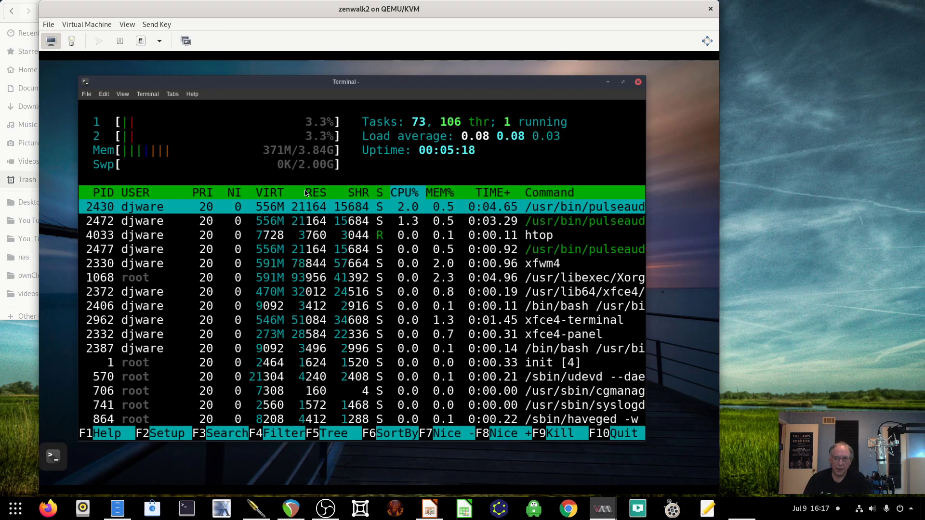
key("q")
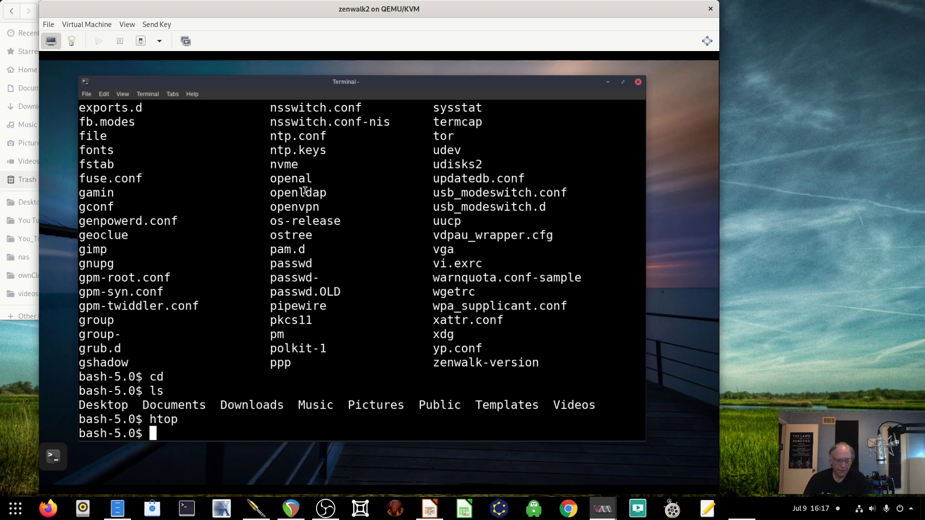
- Check disk usage with df -kh, move into /opt, list it, and show git's usage help
type("df -kh")
key("Return")
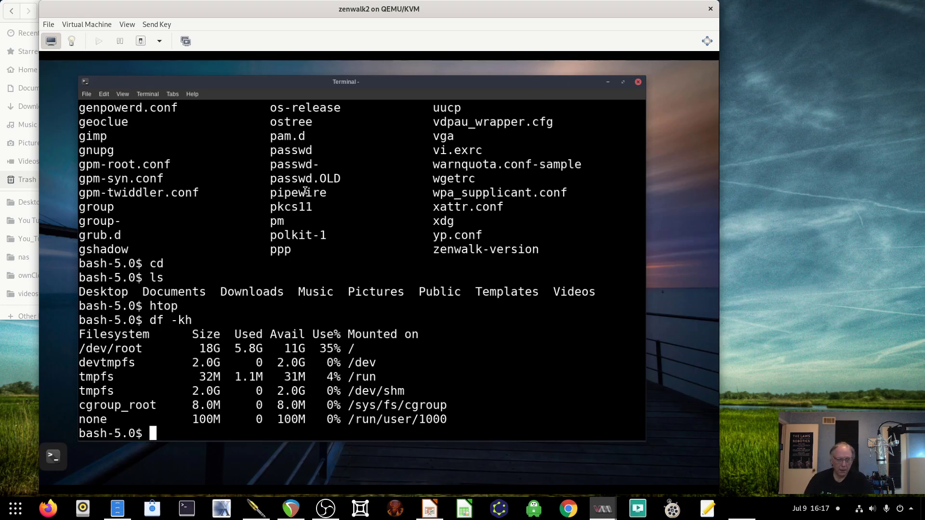
type("cd /opt")
key("Return")
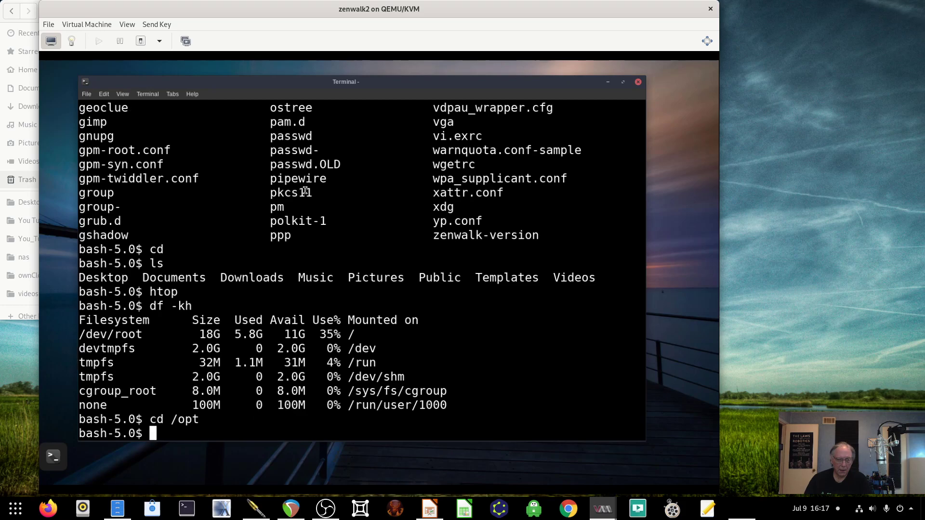
type("ls")
key("Return")
type("g")
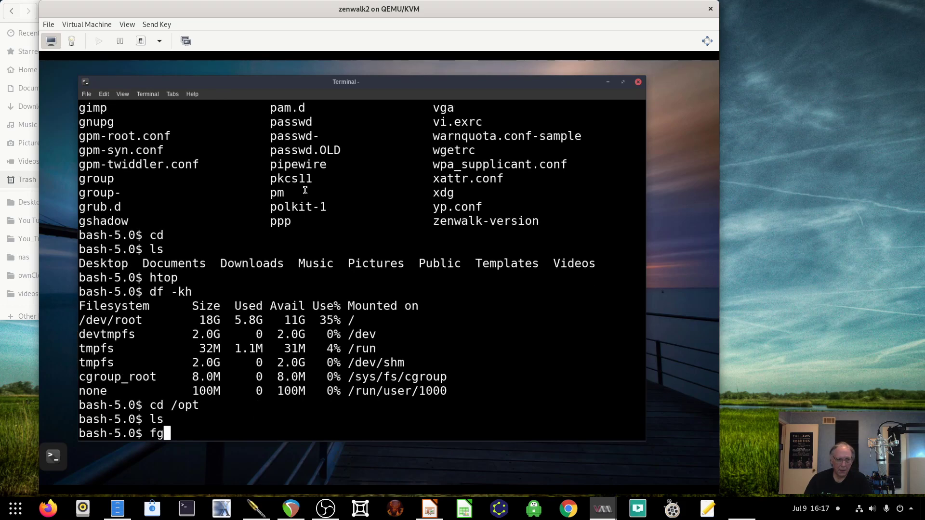
type("it")
key("Return")
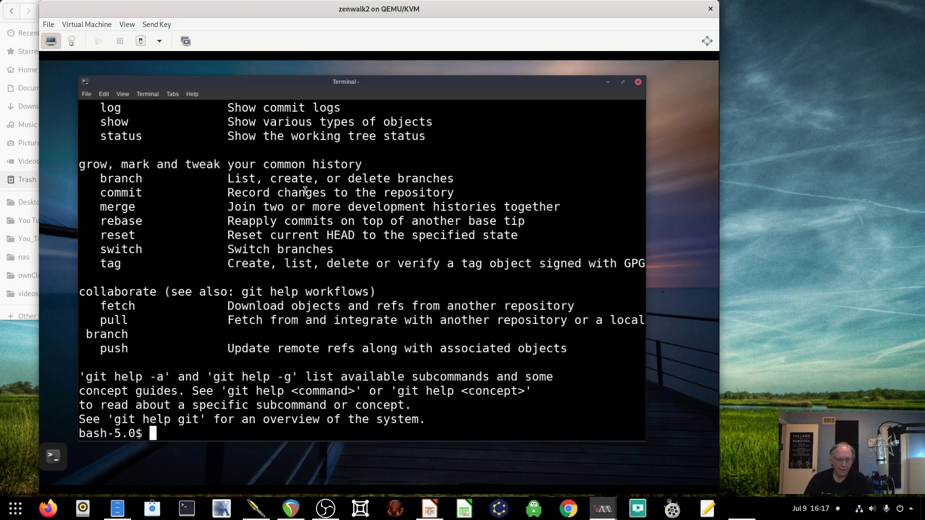
type("git clo")
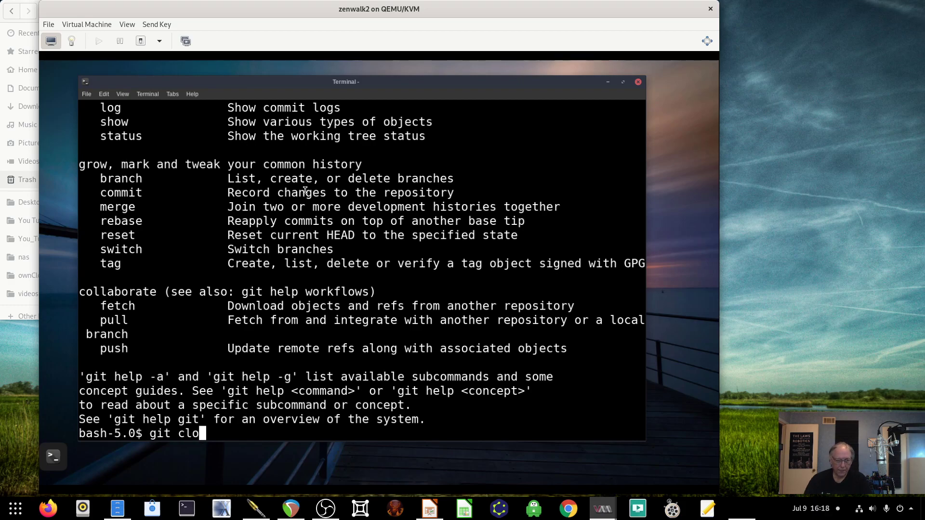
type("ne ht")
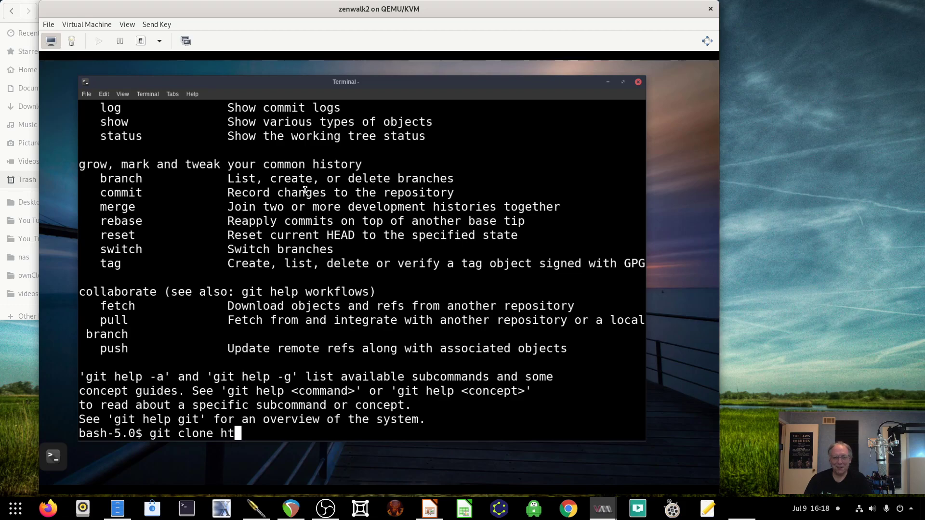
type("tps://g")
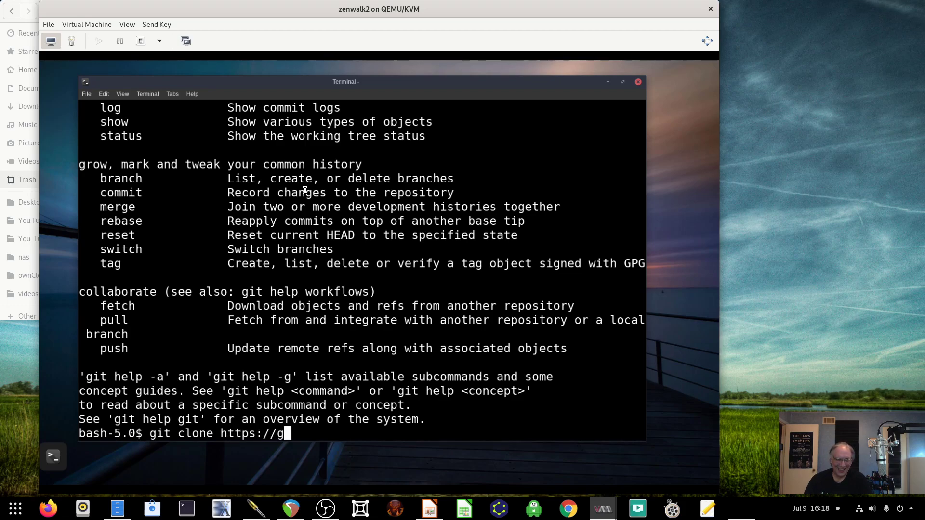
type("ithub.com/")
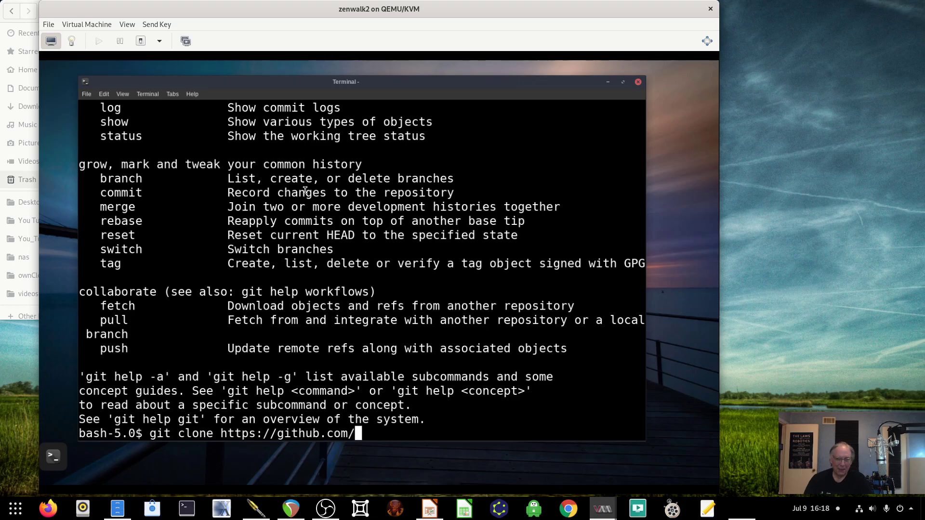
type("CI")
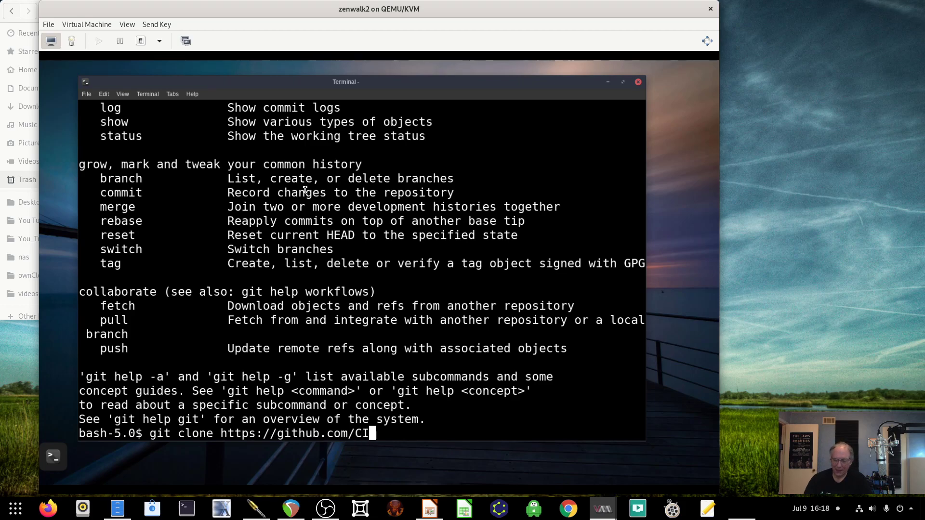
type("Sofy/")
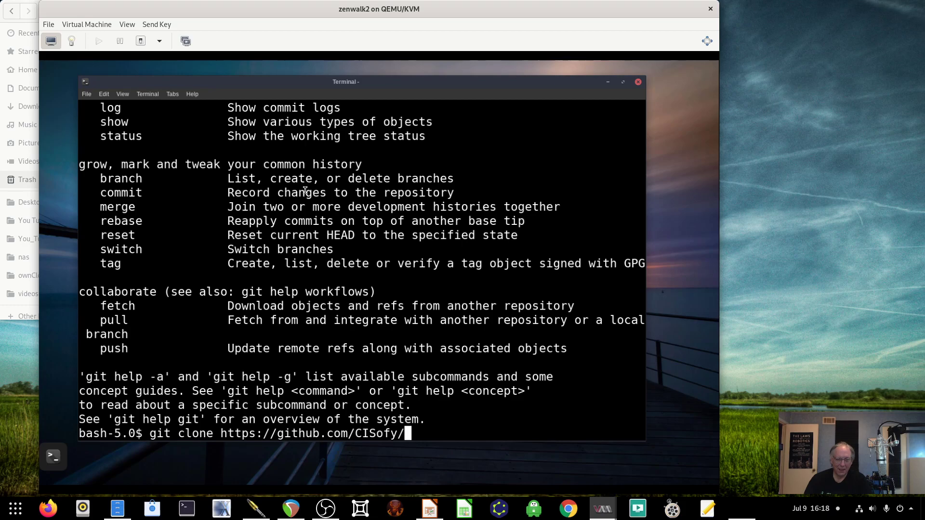
type("lynix.git")
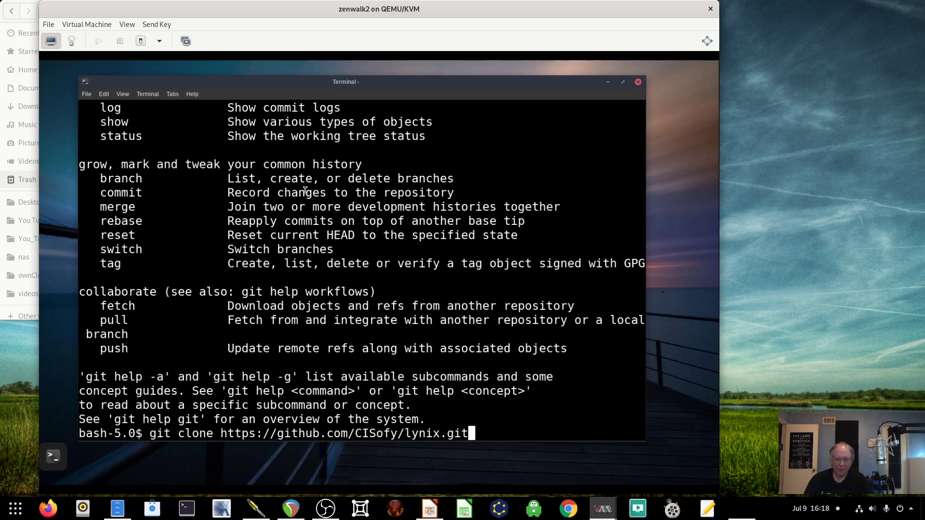
key("Return")
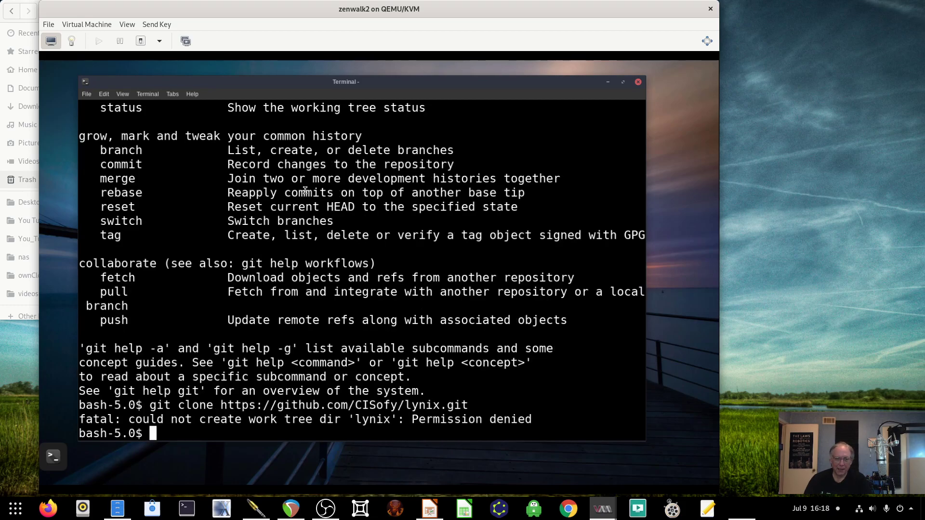
key("Up")
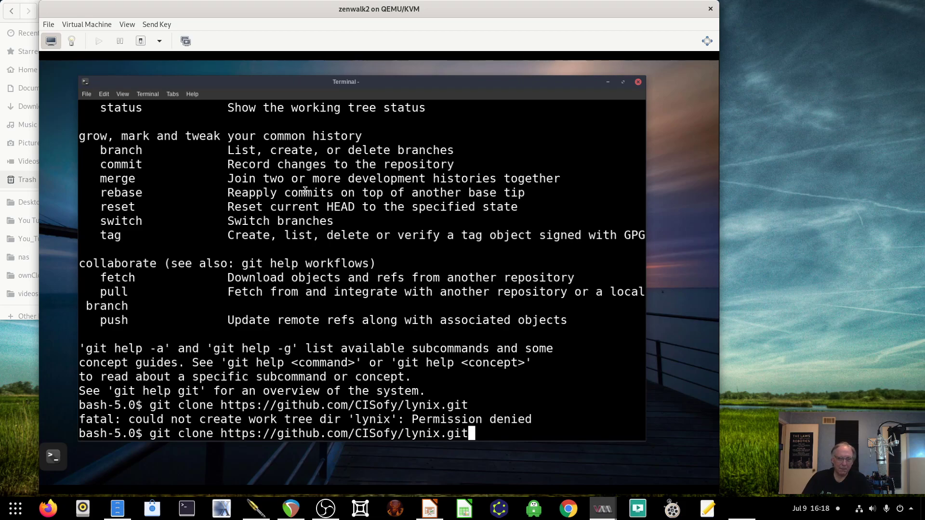
key("Left")
key("Left")
key("Left")
key("Left")
key("Left")
key("Left")
key("Left")
key("Left")
key("Left")
key("Left")
key("Left")
key("Left")
key("Left")
key("Left")
key("Left")
key("Left")
key("Left")
key("Left")
key("Left")
key("Left")
key("Left")
key("Left")
key("Left")
key("Left")
key("Left")
key("Left")
key("Left")
key("Left")
key("Left")
key("Left")
key("Left")
key("Left")
key("Left")
key("Left")
key("Left")
key("Left")
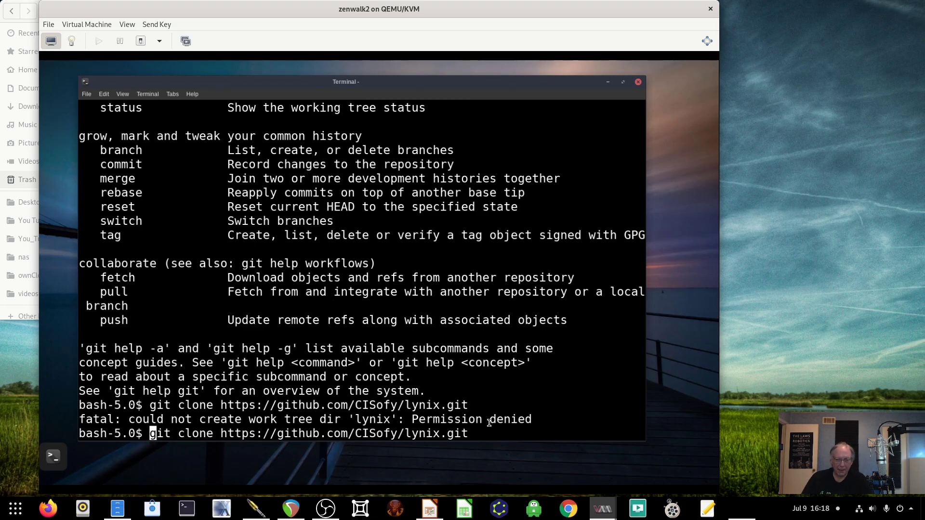
left_click_drag(470, 434, 153, 433)
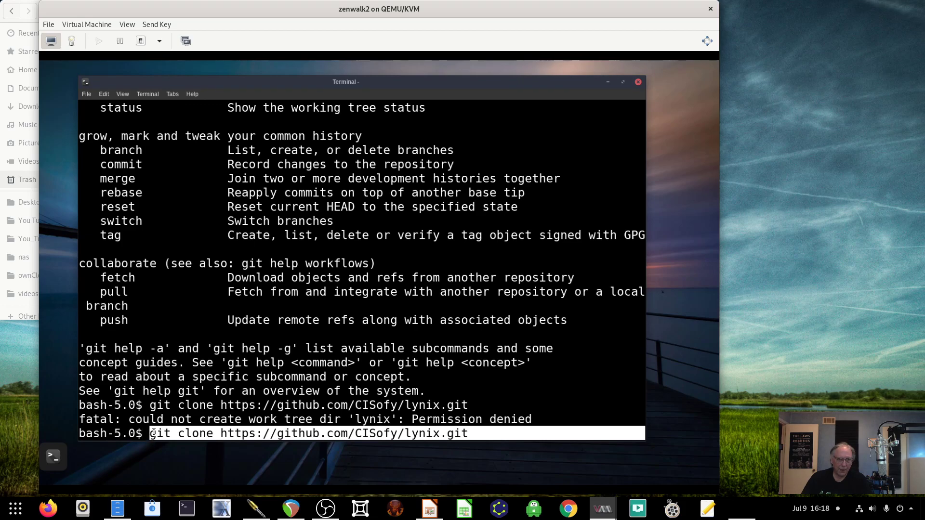
right_click(166, 432)
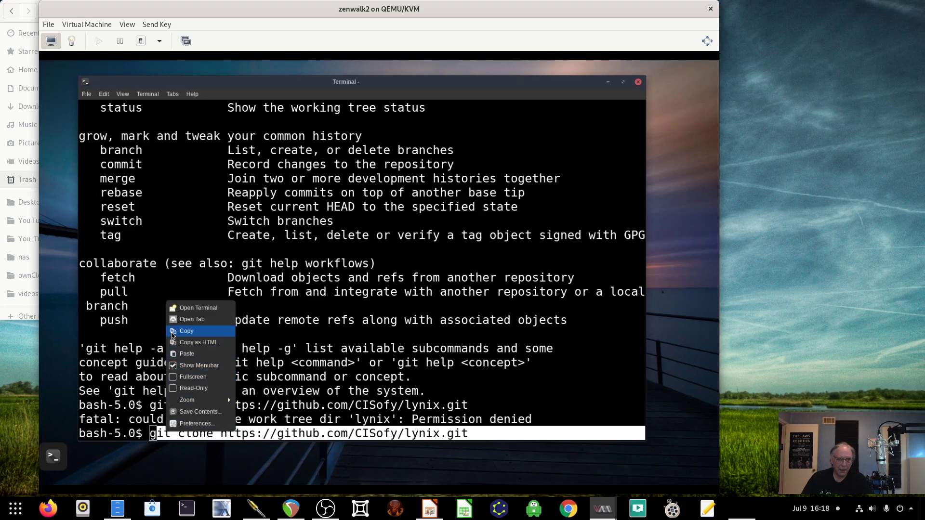
left_click(172, 332)
- Abandon the command line and switch to root with su -
key("ctrl+c")
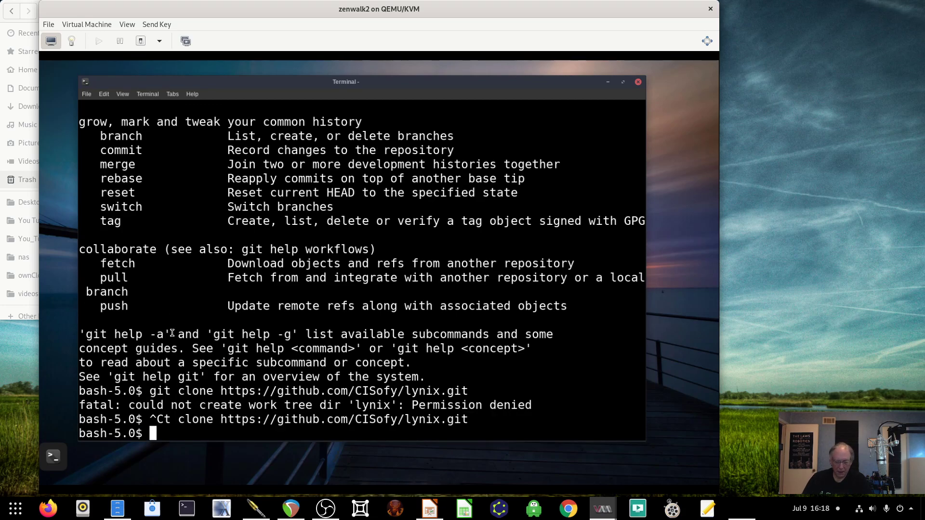
type("su -")
key("Return")
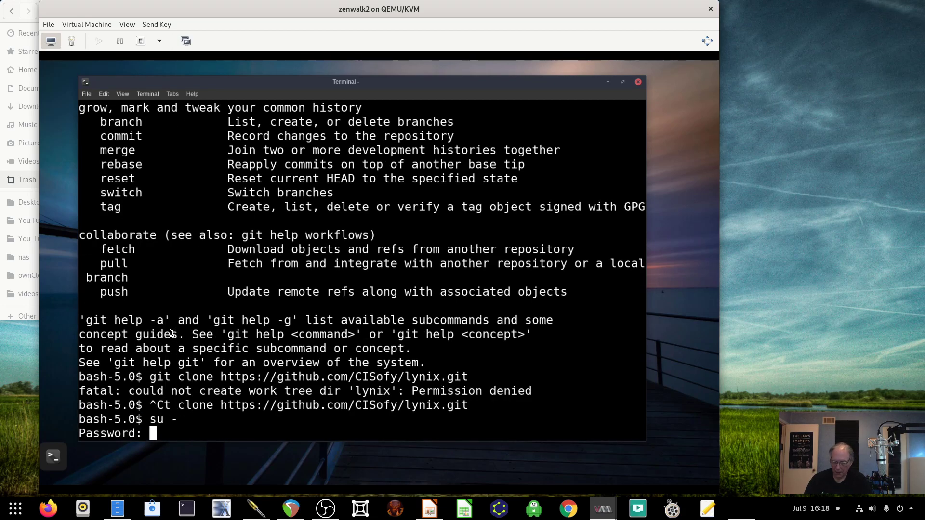
- Submit the root password and change into /opt as root
key("Return")
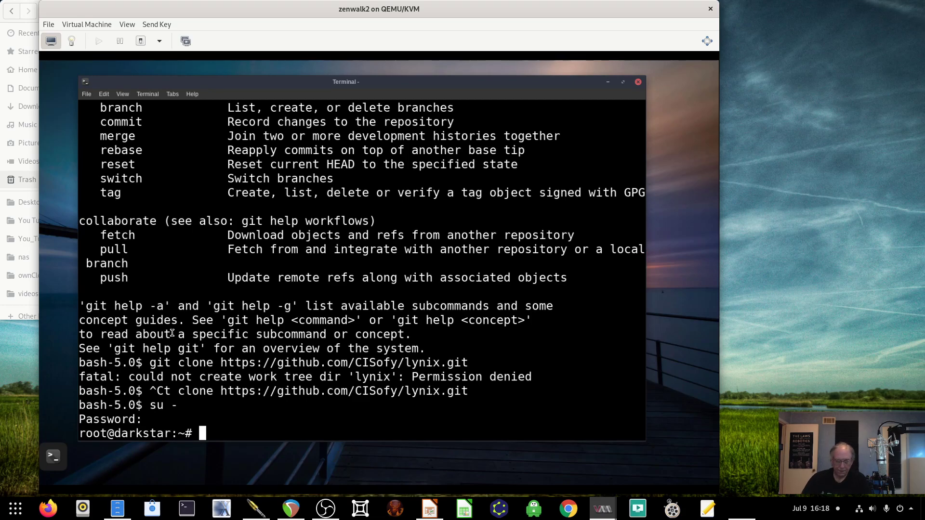
type("cd /opt")
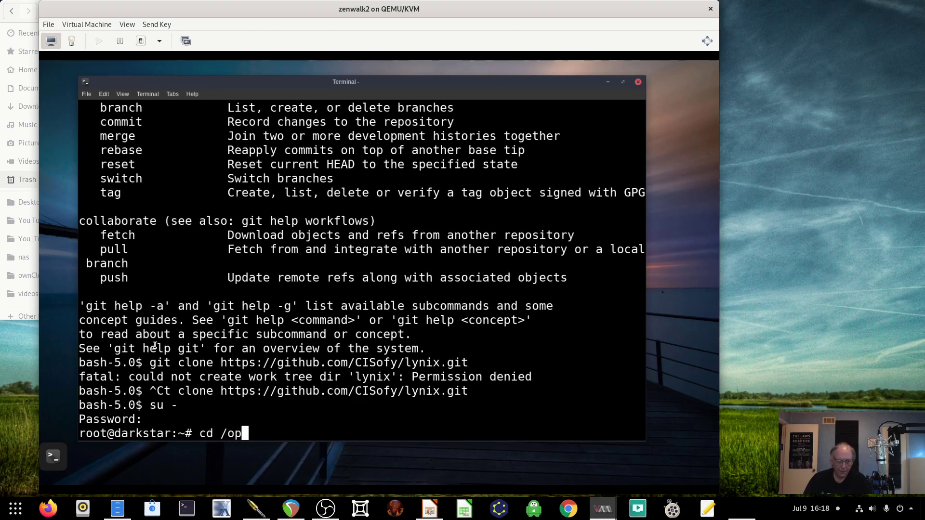
key("Return")
- Paste and correct the lynix clone command and run it as root, which fails with Repository not found
right_click(246, 357)
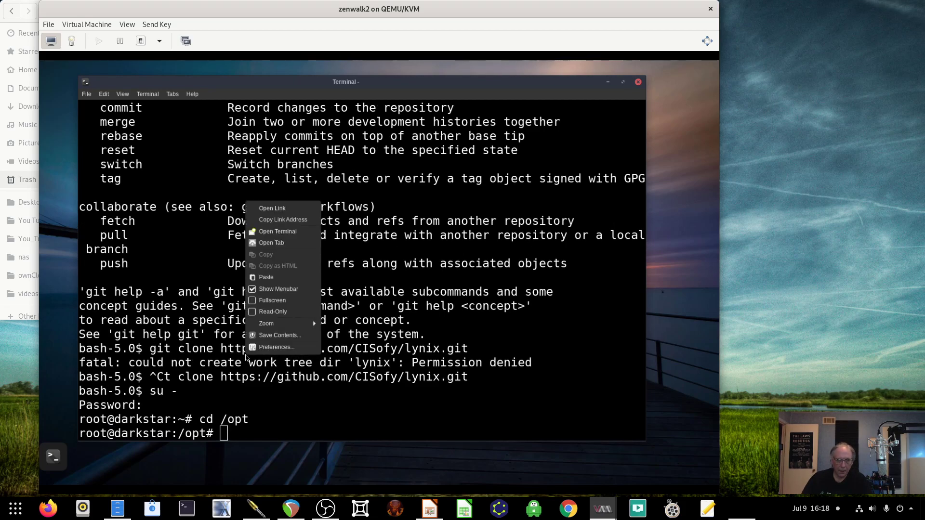
left_click(260, 279)
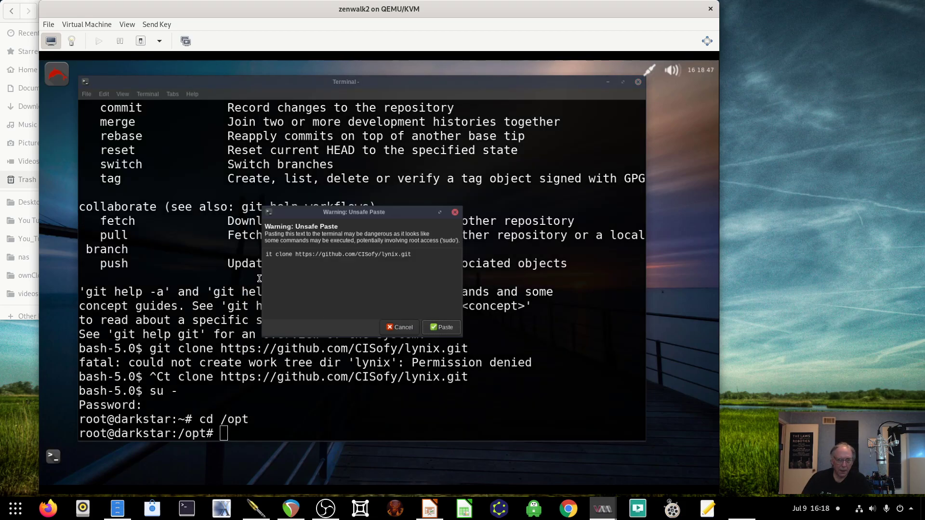
left_click(441, 327)
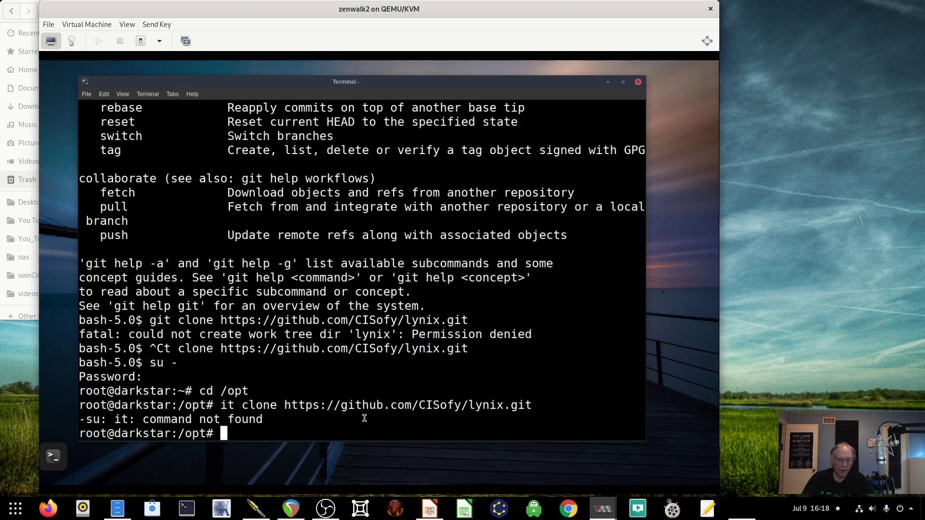
key("Up")
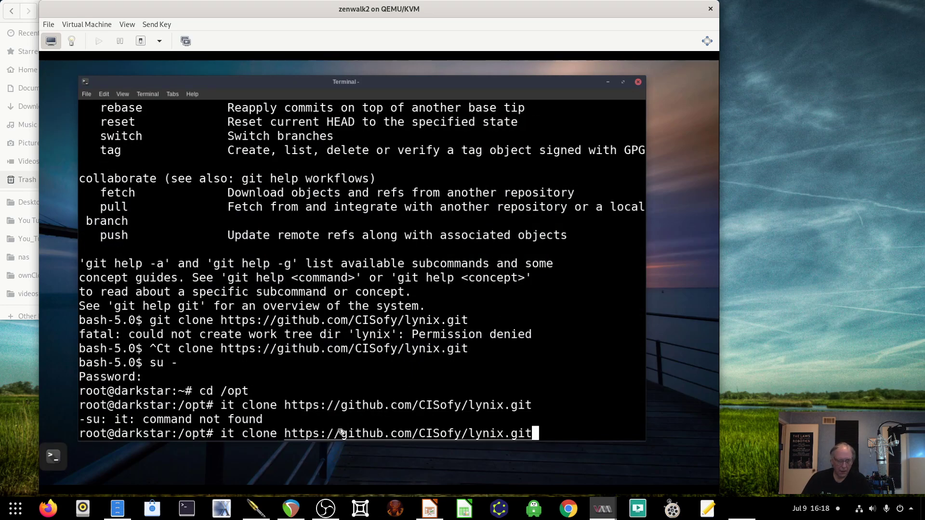
key("Left")
key("Left")
key("Left")
key("Left")
key("Left")
key("Left")
key("Left")
key("Left")
key("Left")
key("Left")
key("Left")
key("Left")
key("Left")
key("Left")
key("Left")
key("Left")
key("Left")
key("Left")
key("Left")
key("Left")
key("Left")
key("Left")
key("Left")
key("Left")
key("Left")
key("Left")
key("Left")
key("Left")
key("Left")
key("Left")
key("Left")
key("Left")
key("Left")
key("Left")
key("Left")
key("Left")
key("Left")
key("Left")
key("Left")
key("Left")
type("g")
key("Return")
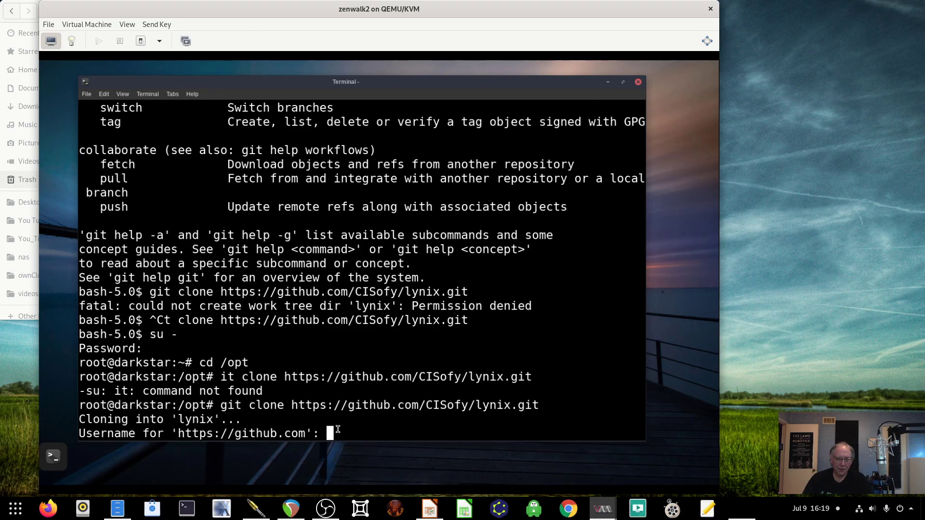
key("Return")
key("Return")
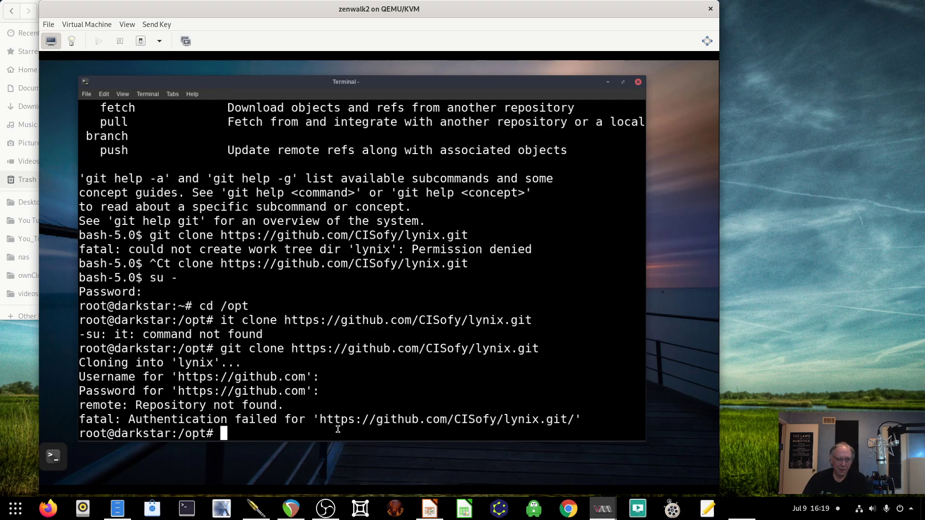
type("ls")
key("Return")
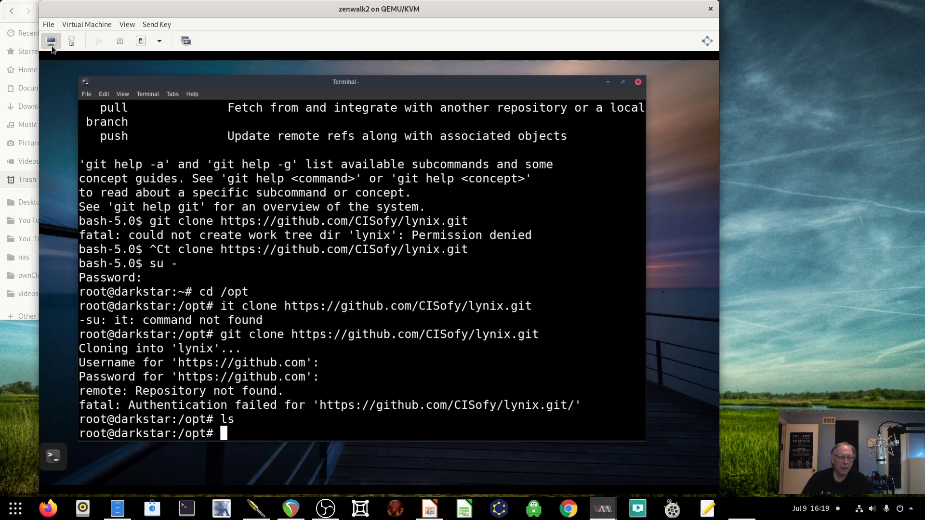
- Dismiss the guest's application menu and shift the terminal window slightly right
mouse_move(49, 55)
left_click(54, 71)
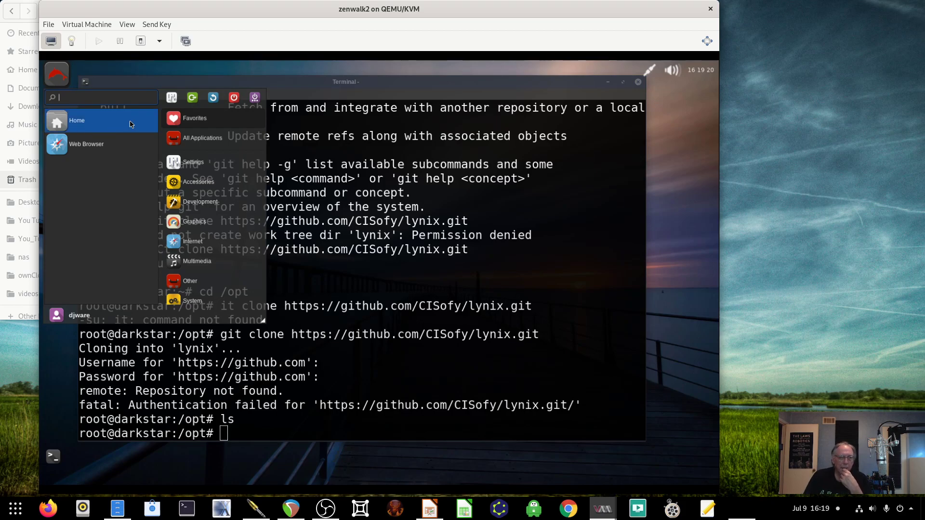
left_click(559, 86)
left_click_drag(532, 83, 544, 82)
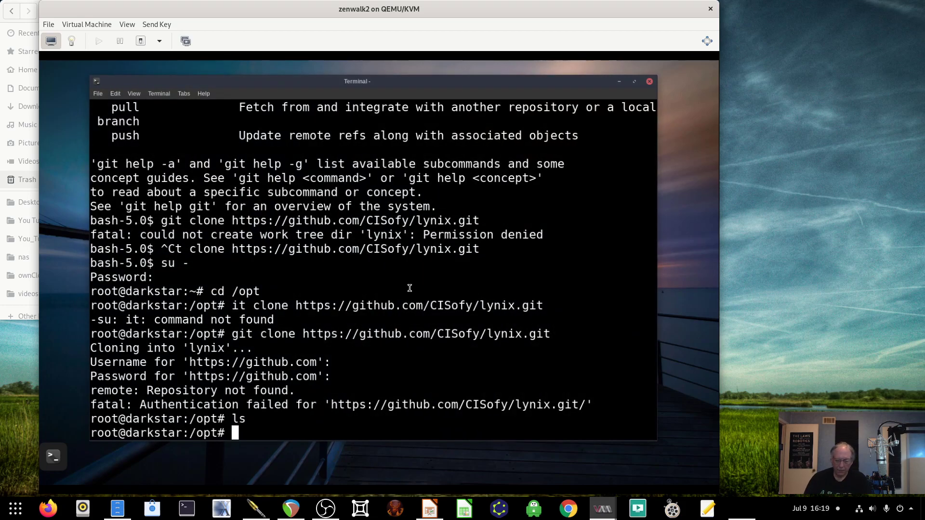
- Change into /etc/slackpkg and list its files
type("cd")
key("Return")
type("cd Etc")
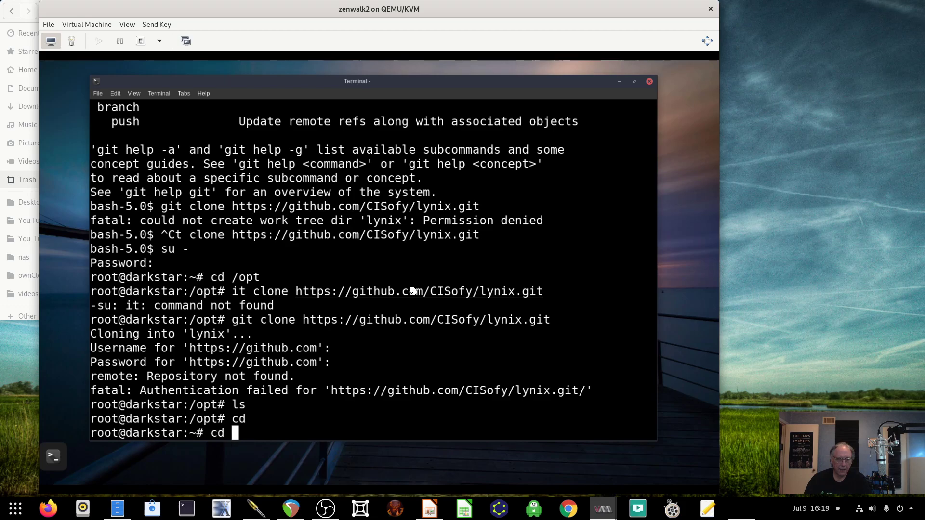
key("BackSpace")
key("BackSpace")
key("BackSpace")
key("BackSpace")
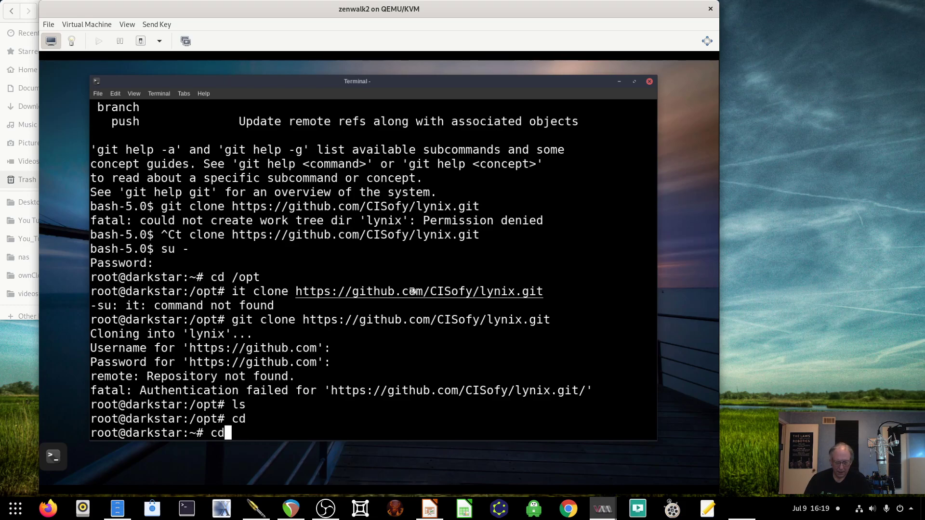
key("BackSpace")
key("BackSpace")
type("d /ed")
key("BackSpace")
type("tc")
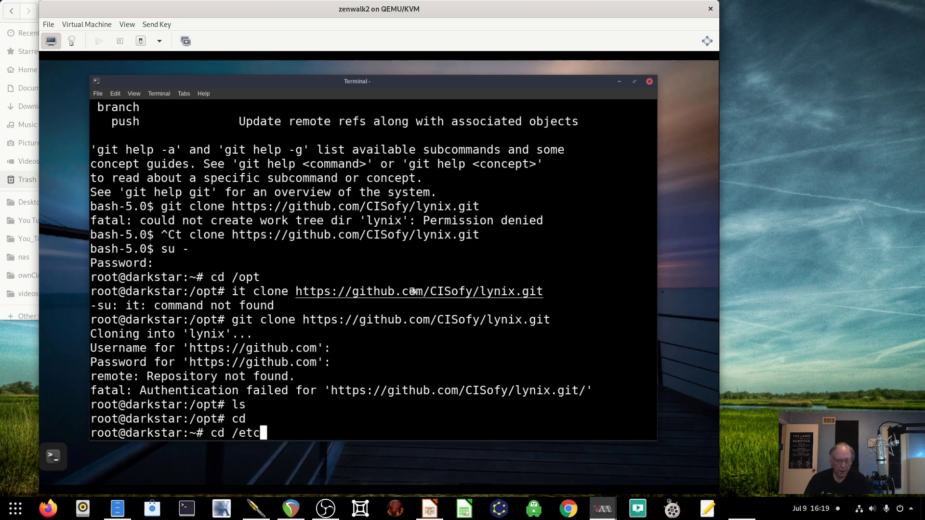
key("Return")
type("v")
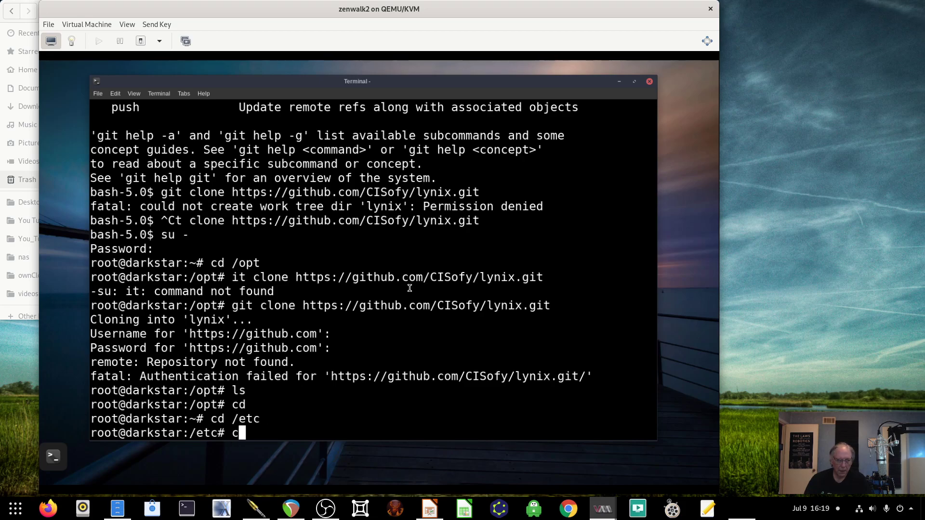
type("d")
type(" c")
key("BackSpace")
type("ssh")
key("BackSpace")
key("BackSpace")
type("lac")
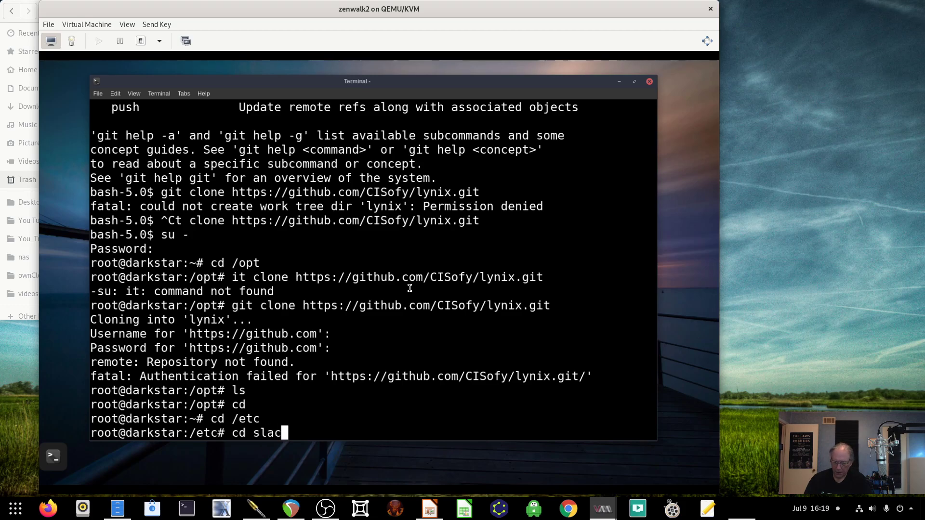
type("kpkg")
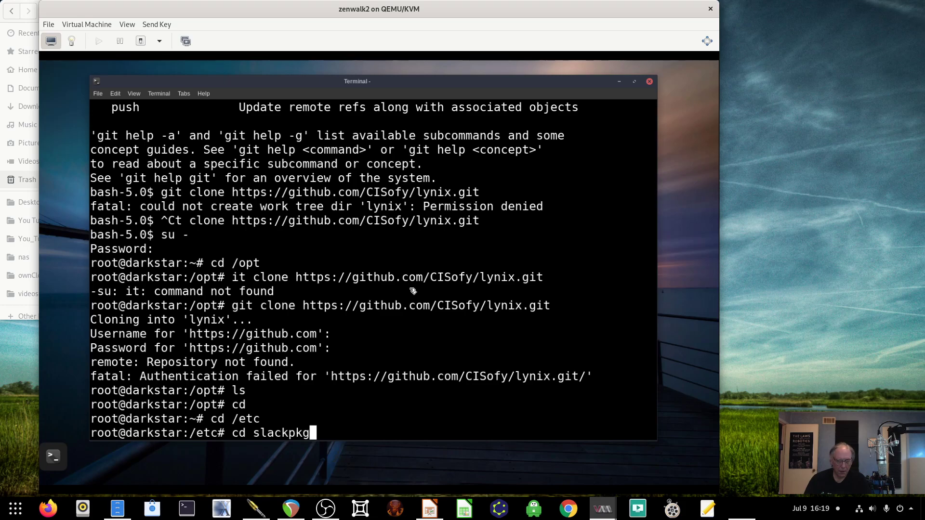
key("Return")
type(";s")
key("Return")
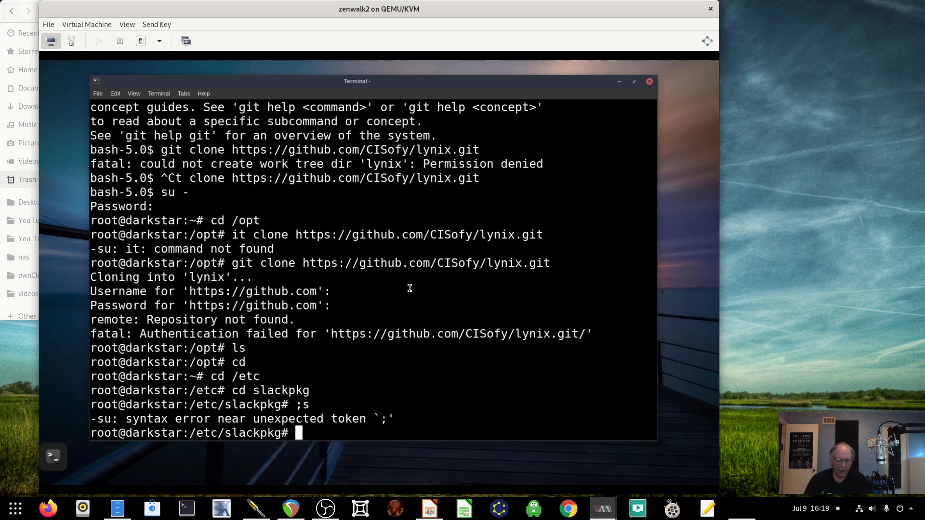
type("ls")
key("Return")
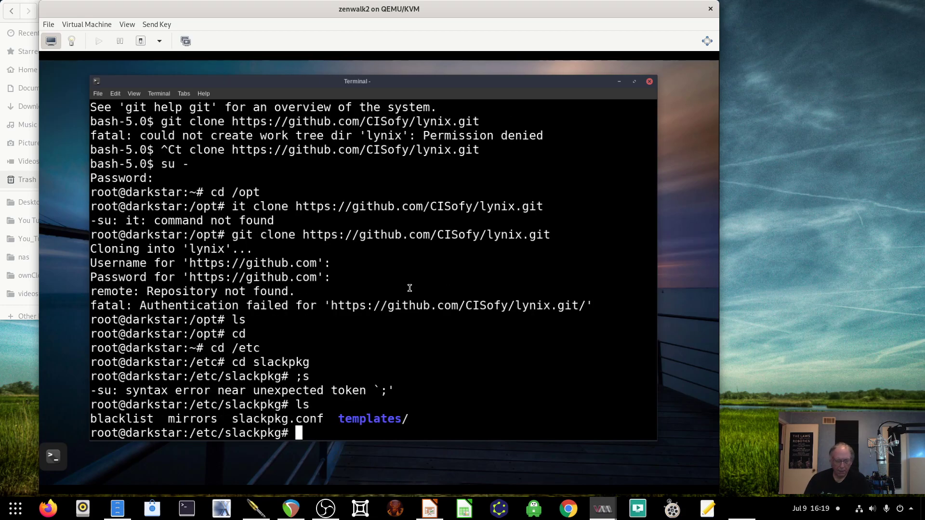
- Uncomment the slackware.cs.utah.edu line in the mirrors file with vi and save it with :wq
type("vi mirrors")
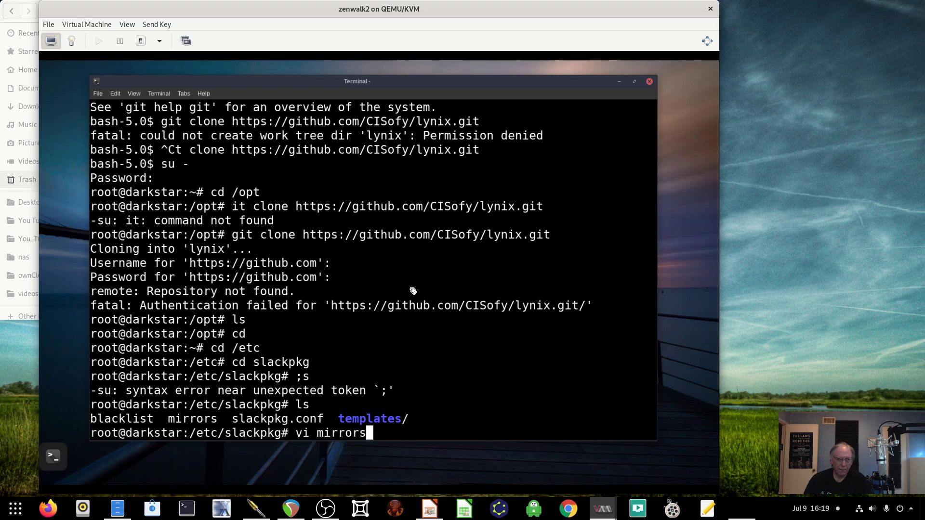
key("Return")
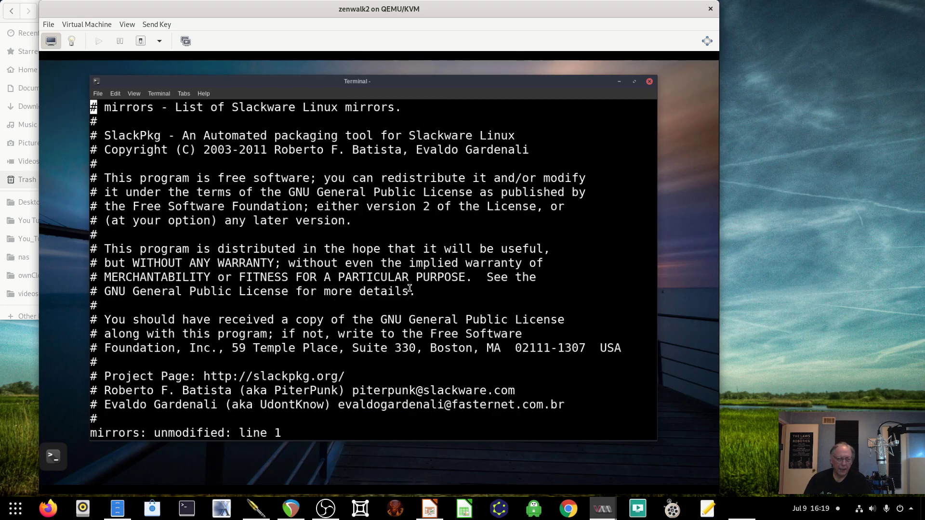
key("shift+g")
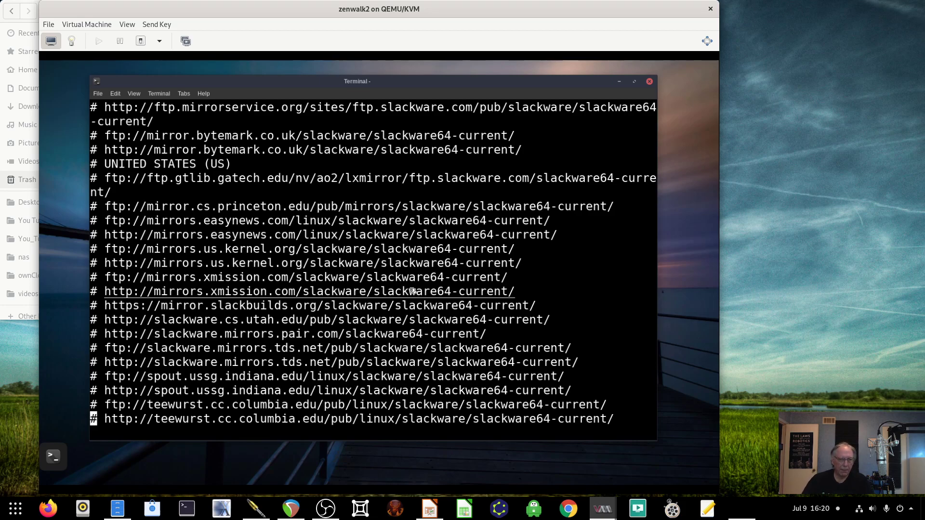
key("w")
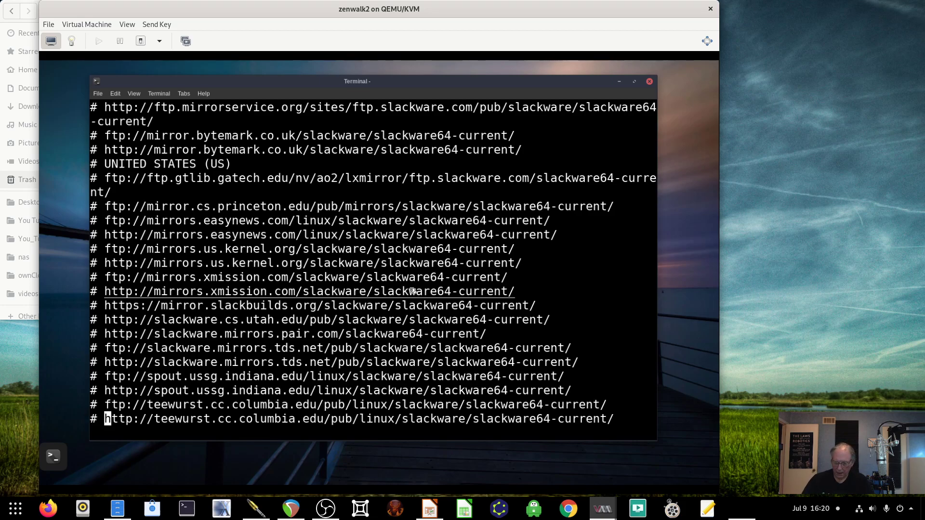
key("k")
key("k")
key("k")
key("k")
key("k")
key("k")
key("k")
key("k")
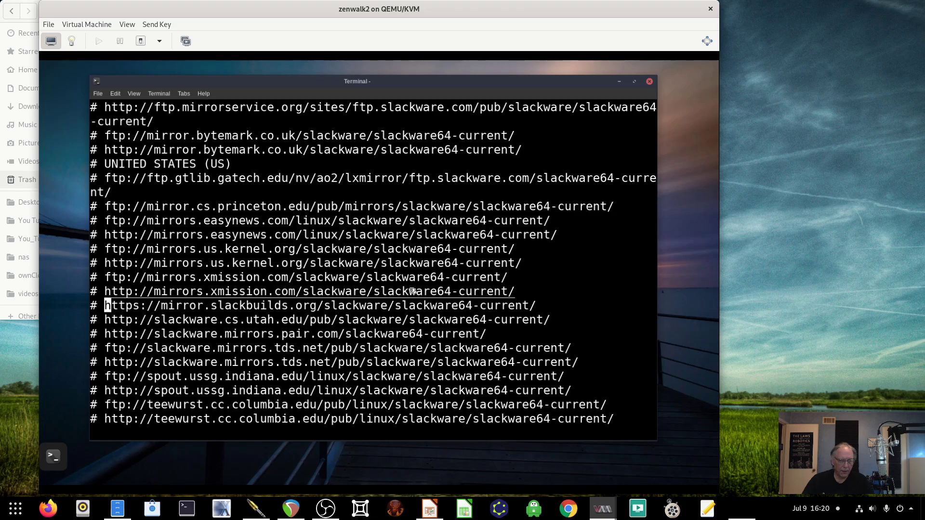
key("j")
key("h")
key("h")
key("x")
key("x")
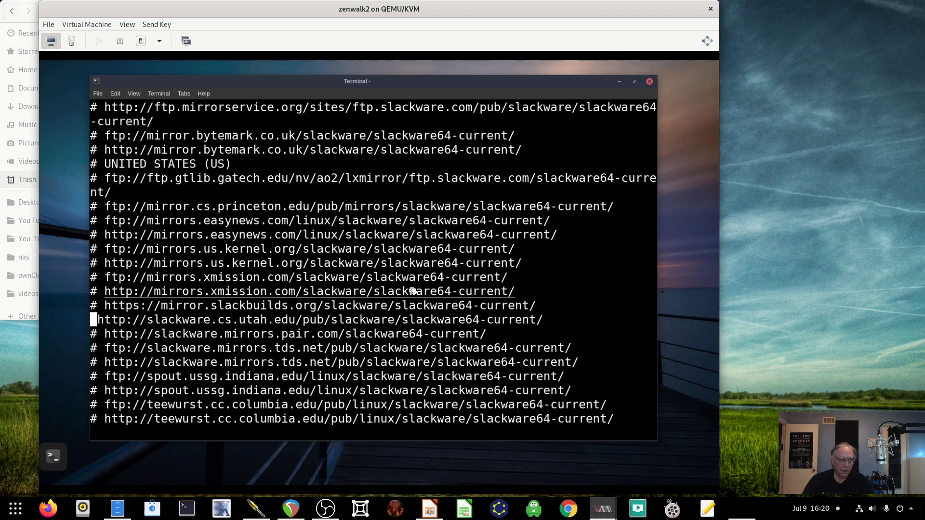
type(":wq")
key("Return")
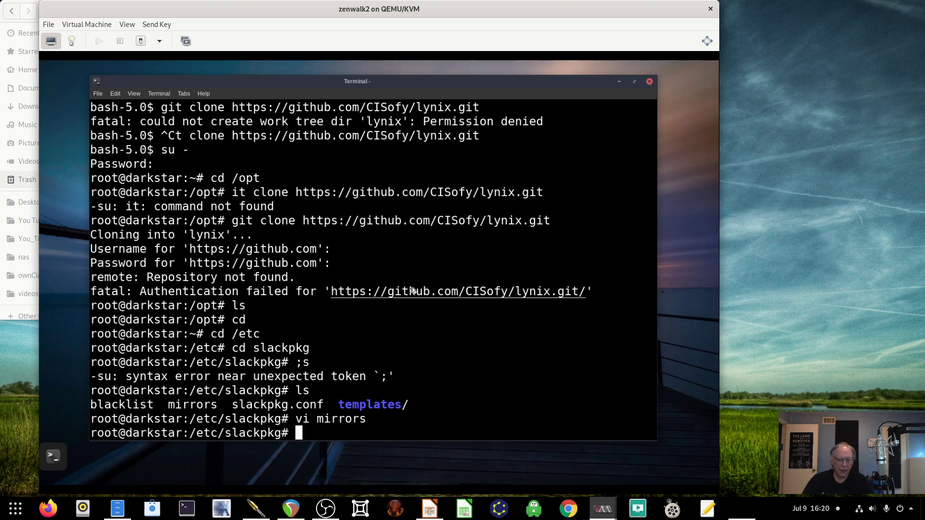
- Run slackpkg update, answering Y to accept the -current mirror warning
type("slackpkg# slackpkg")
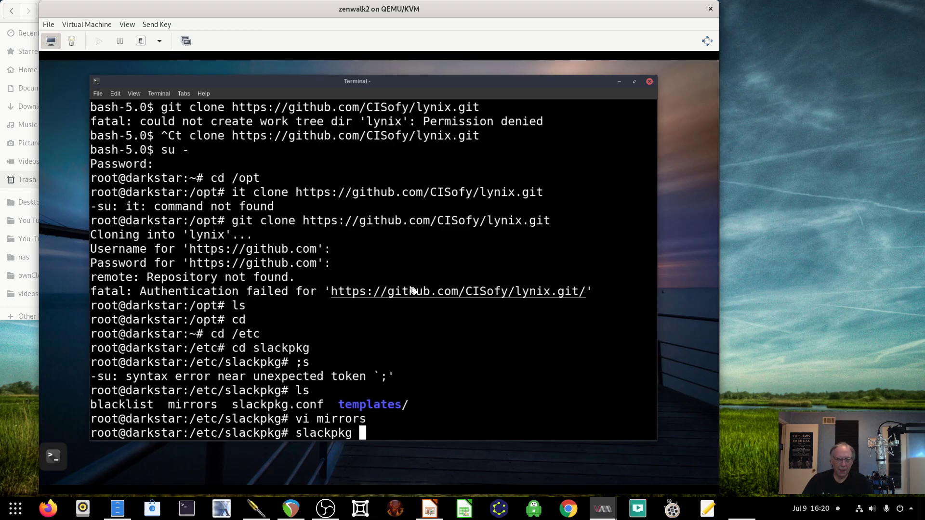
type(" update")
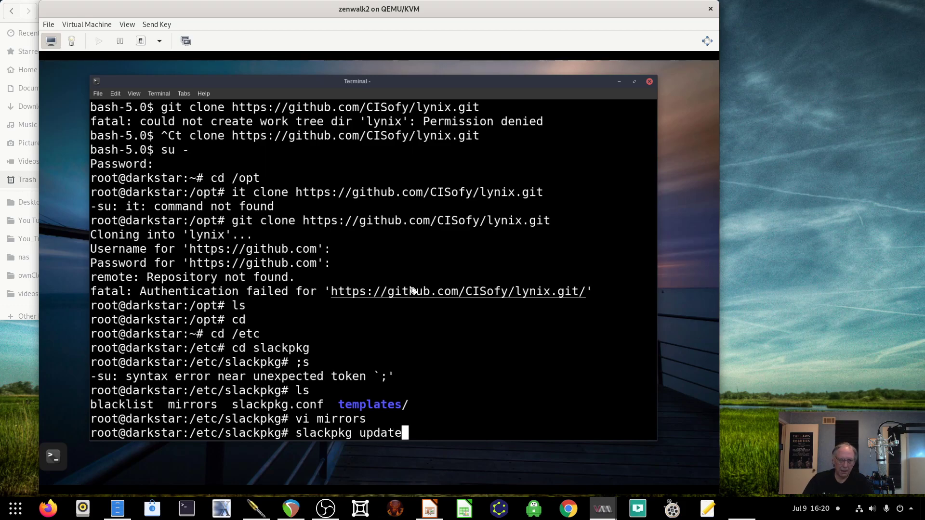
key("Return")
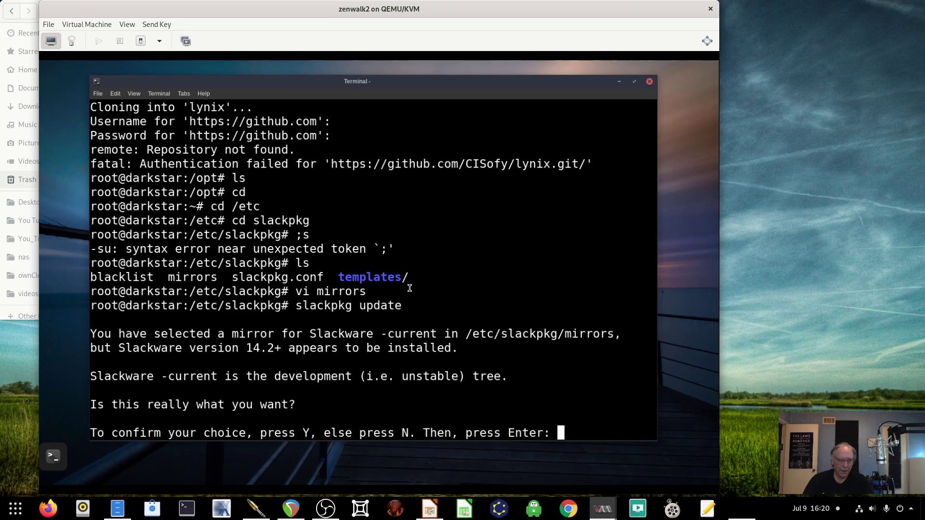
type("Y")
key("Return")
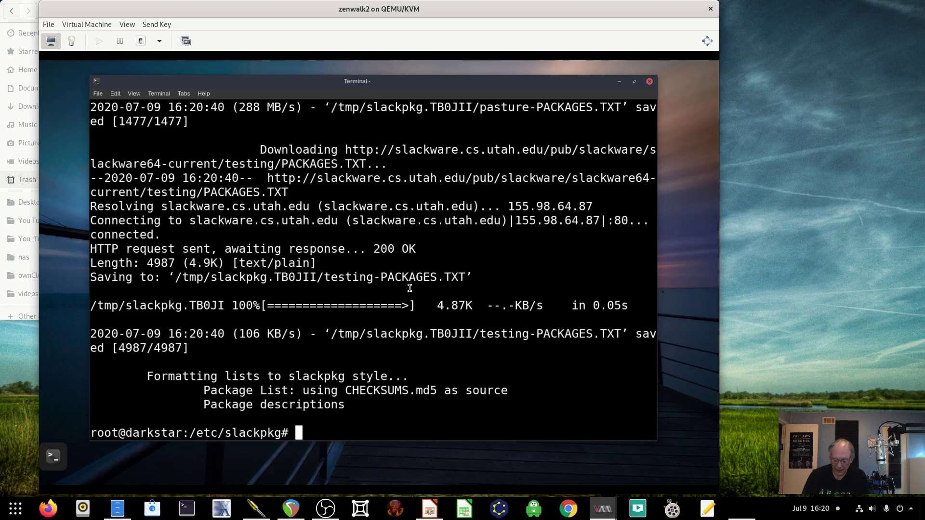
- Try glances (not installed), then start Python 2.7.18 and exit it with quit()
type("glances")
key("Return")
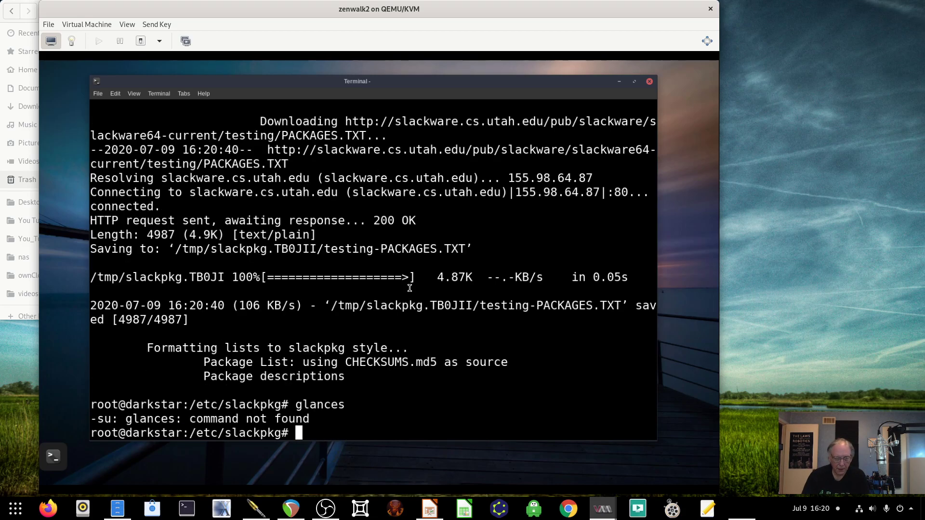
type("py")
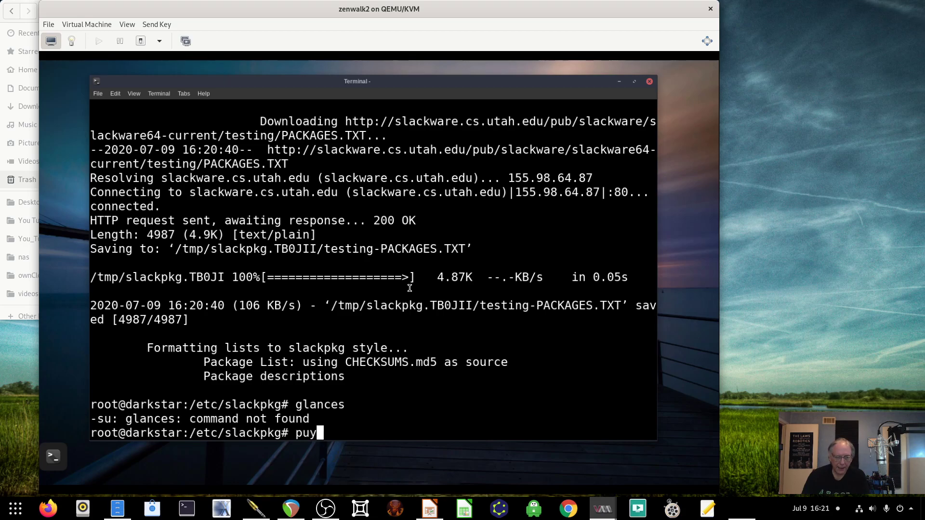
key("BackSpace")
key("BackSpace")
type("pytho")
key("BackSpace")
type("on")
key("Return")
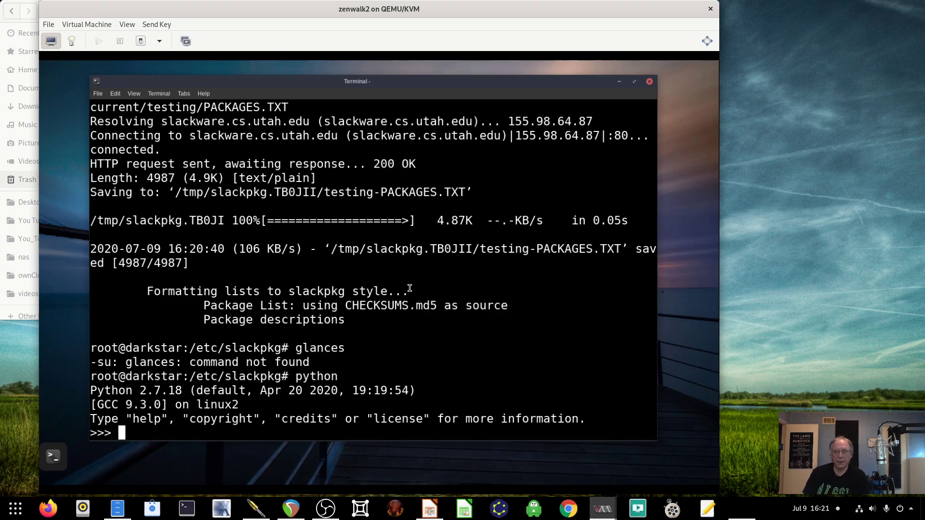
type("quit()")
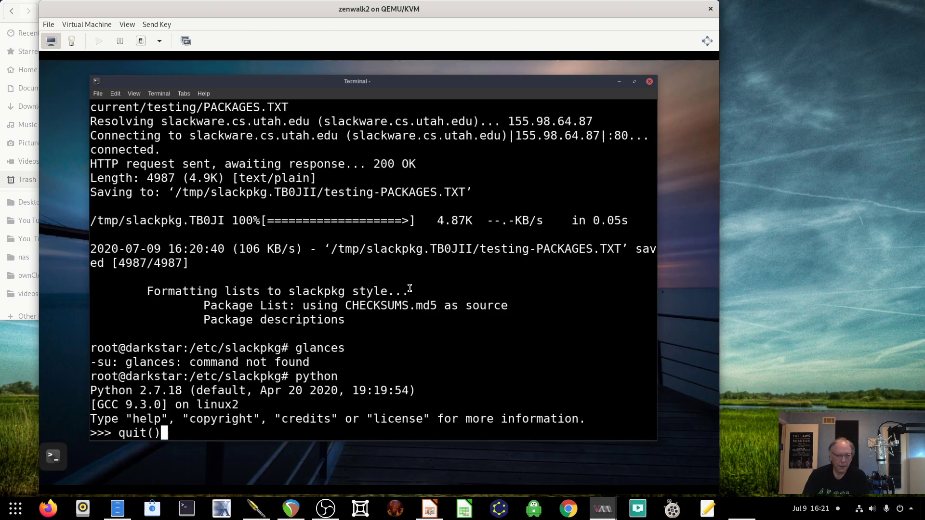
key("Return")
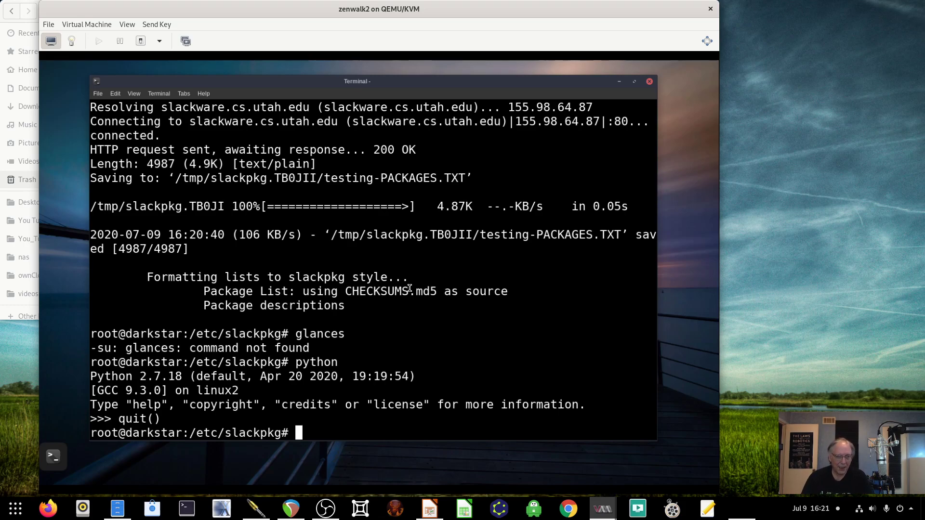
- Try 'slackpkg install glances' and 'slackpkg search glances', then exit the root shell
type("cd")
key("BackSpace")
key("BackSpace")
type("slackpkg")
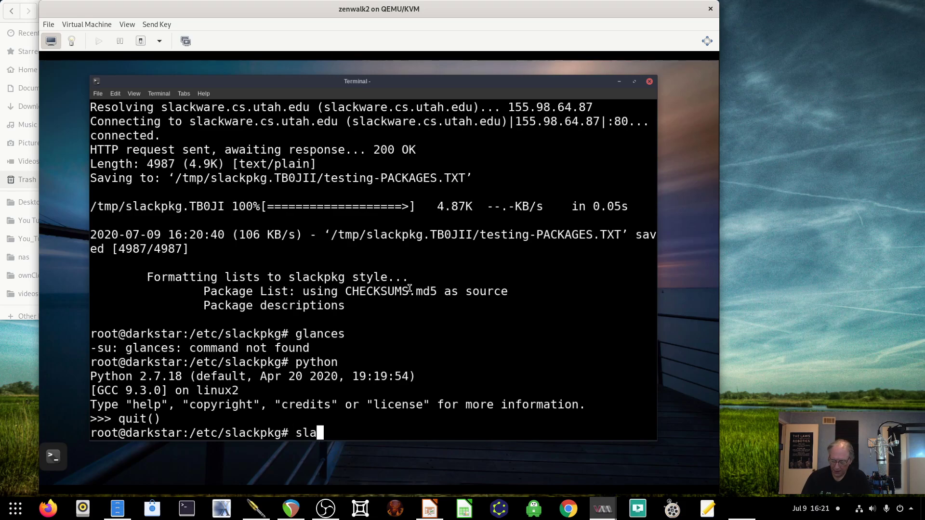
type(" in")
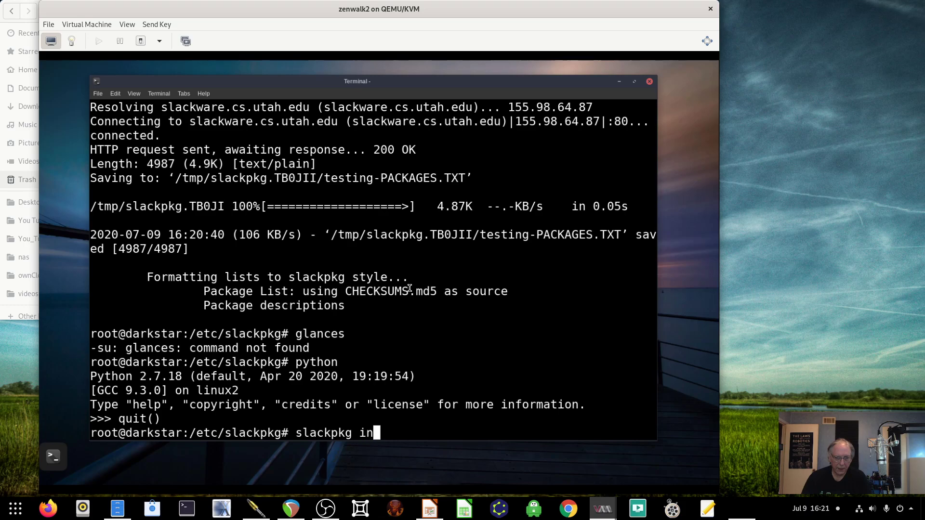
type("stall glances")
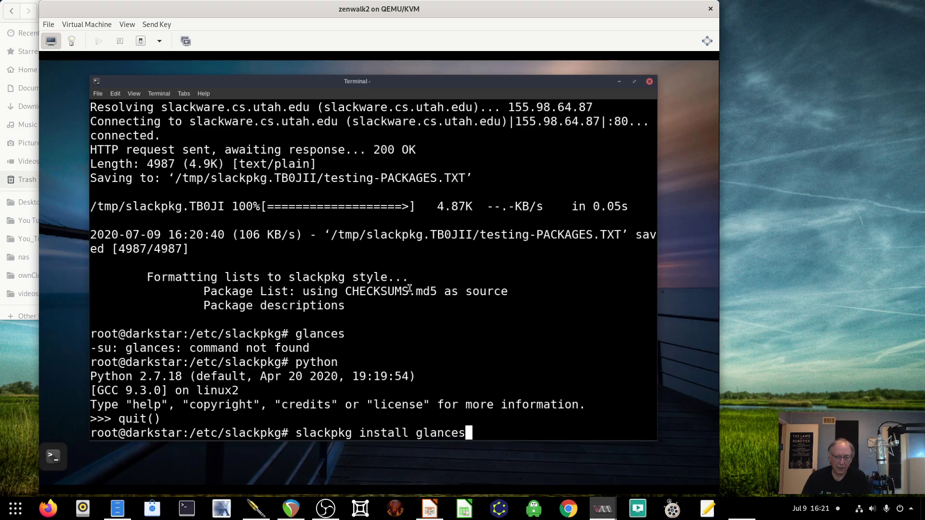
key("Return")
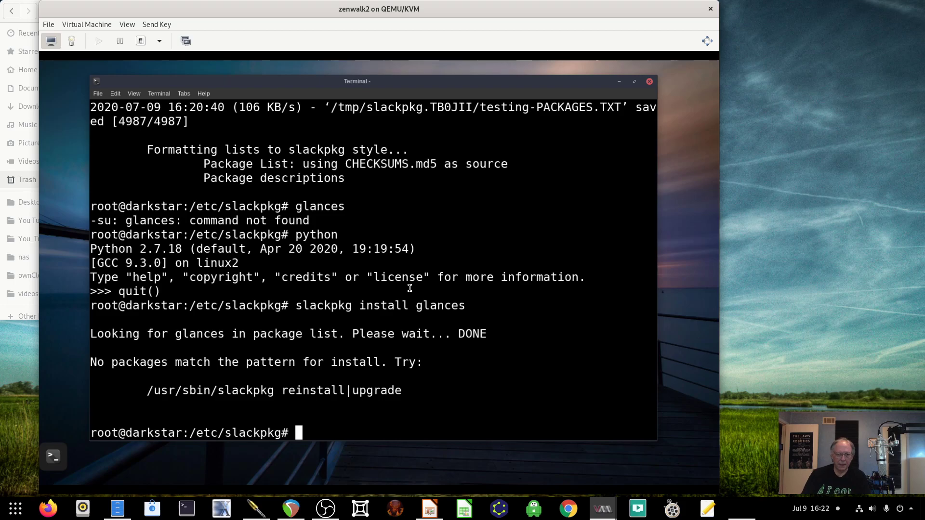
type("slackp")
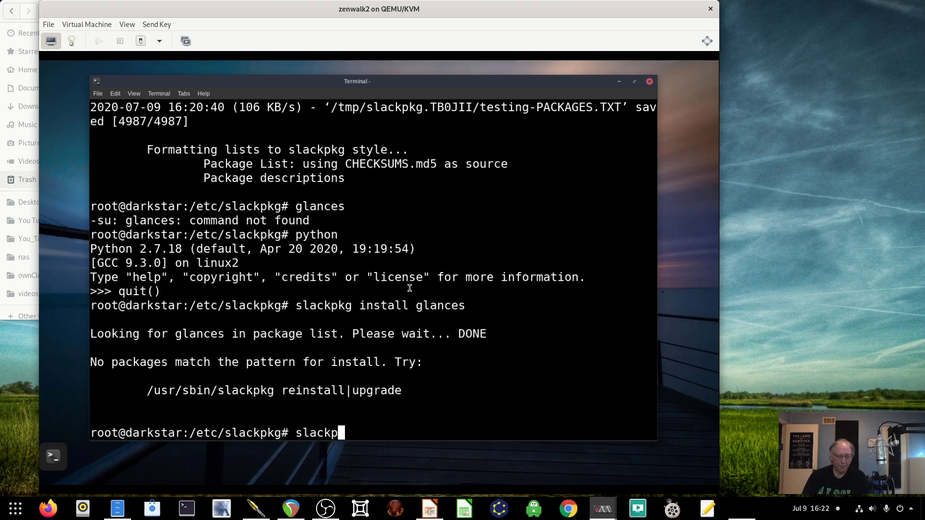
type("kg search")
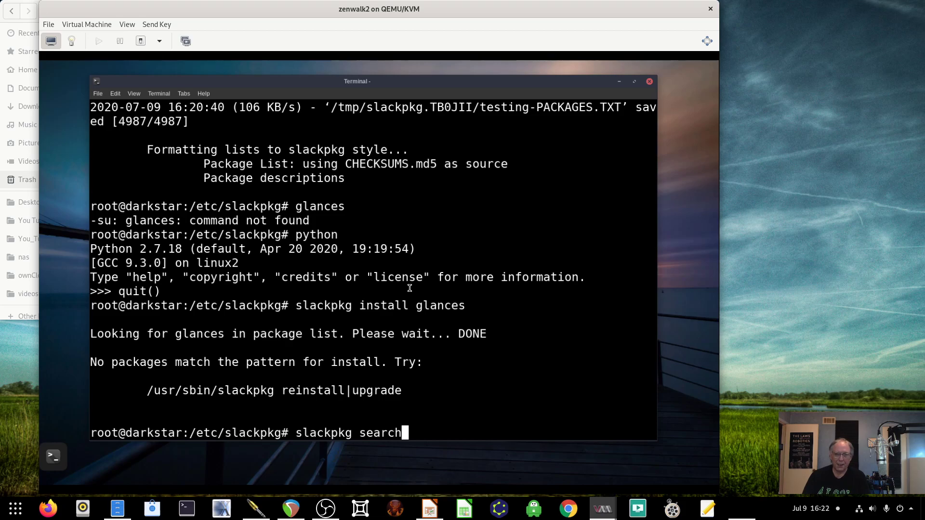
type(" glances")
key("Return")
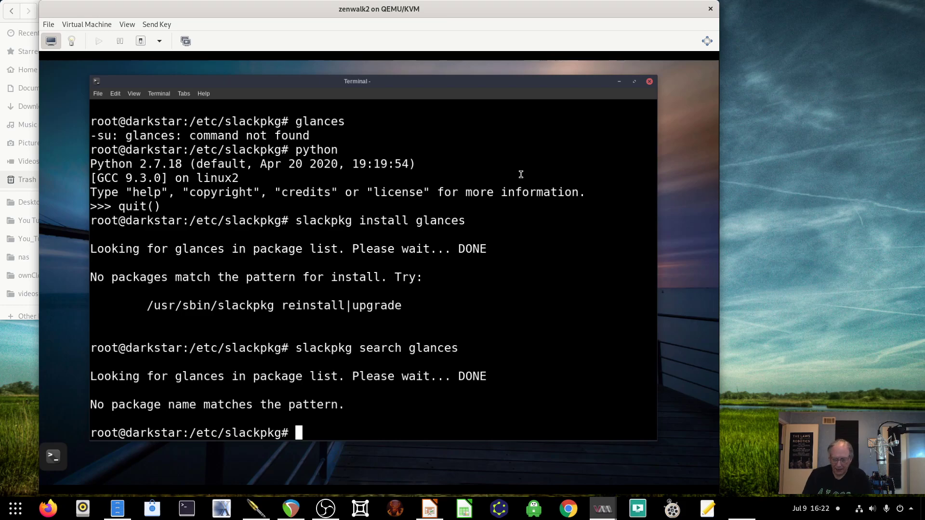
type("exit")
key("Return")
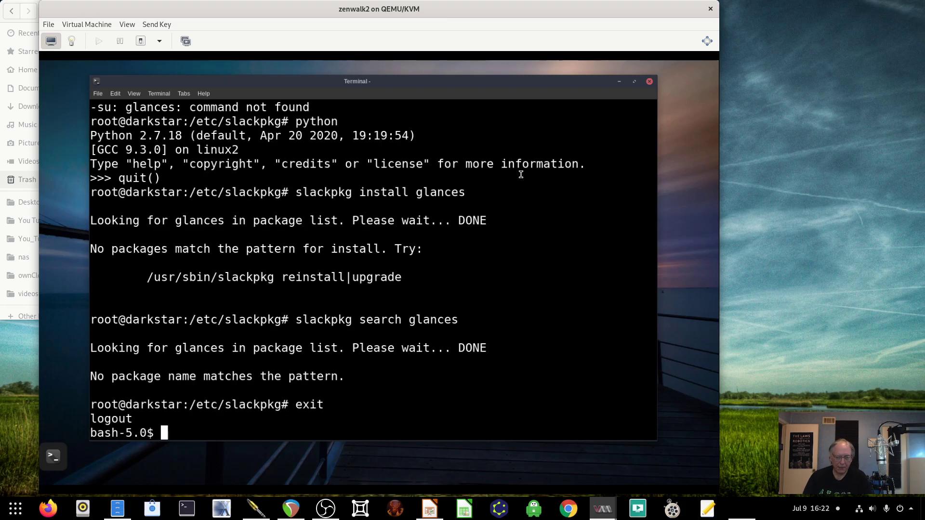
- Close the terminal, then browse All Applications, Favorites, Settings and Accessories in the guest menu
type("exit")
key("Return")
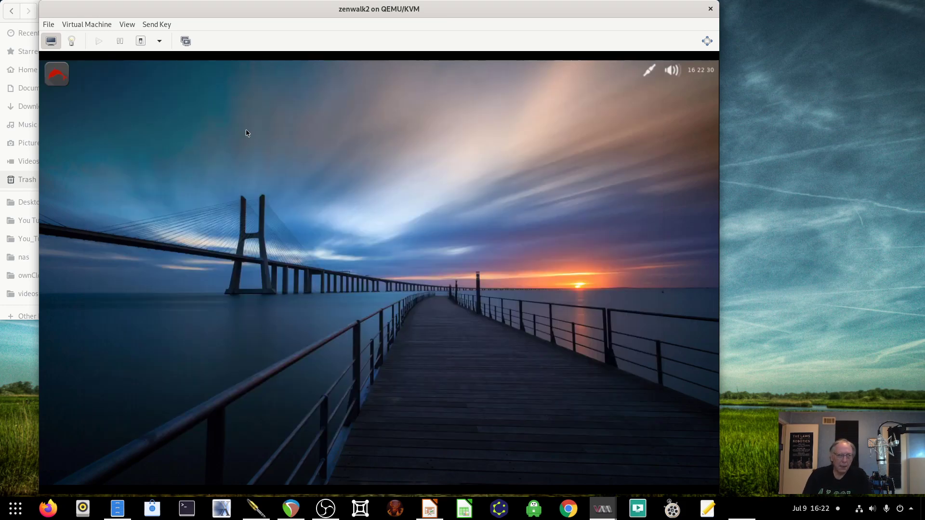
left_click(62, 74)
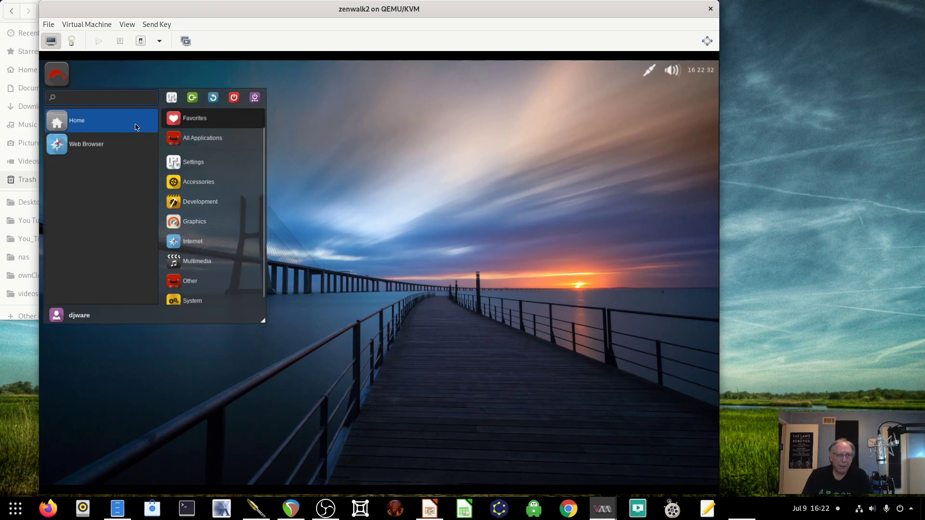
left_click(181, 139)
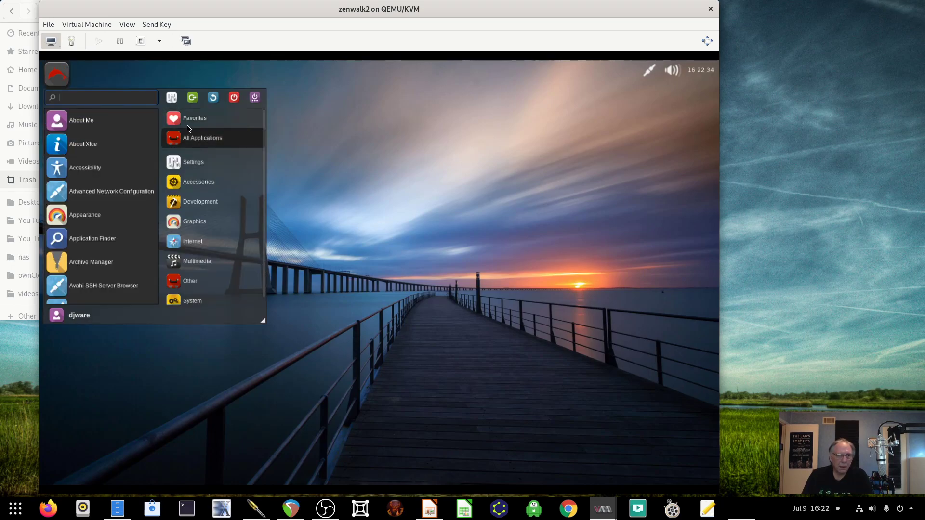
left_click(175, 118)
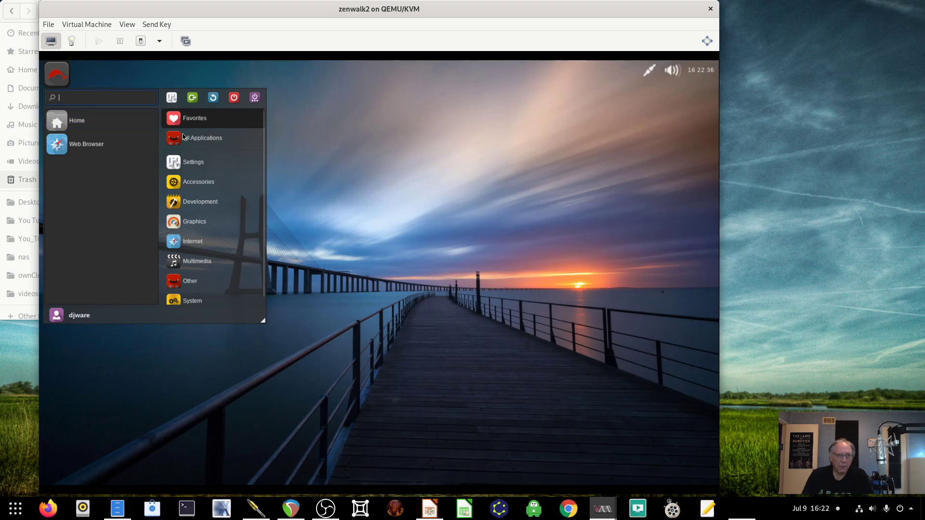
left_click(185, 139)
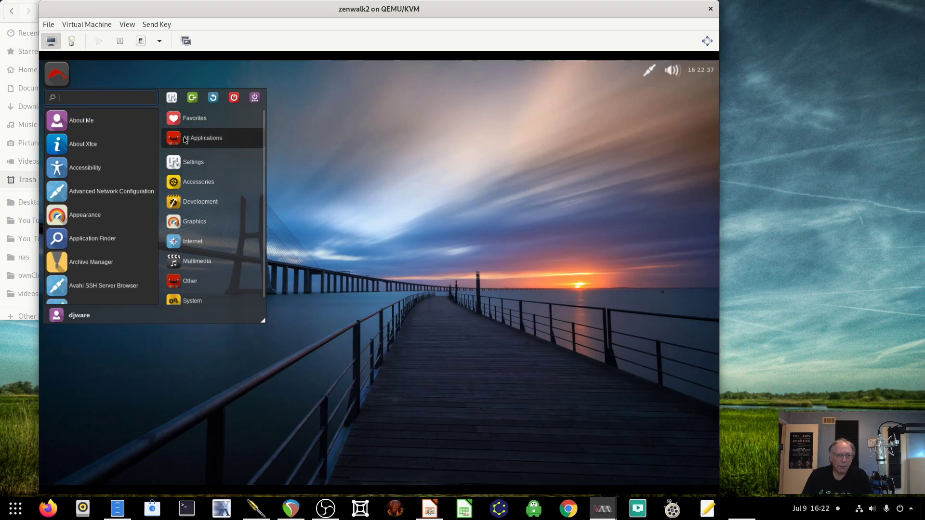
left_click(188, 166)
left_click(192, 186)
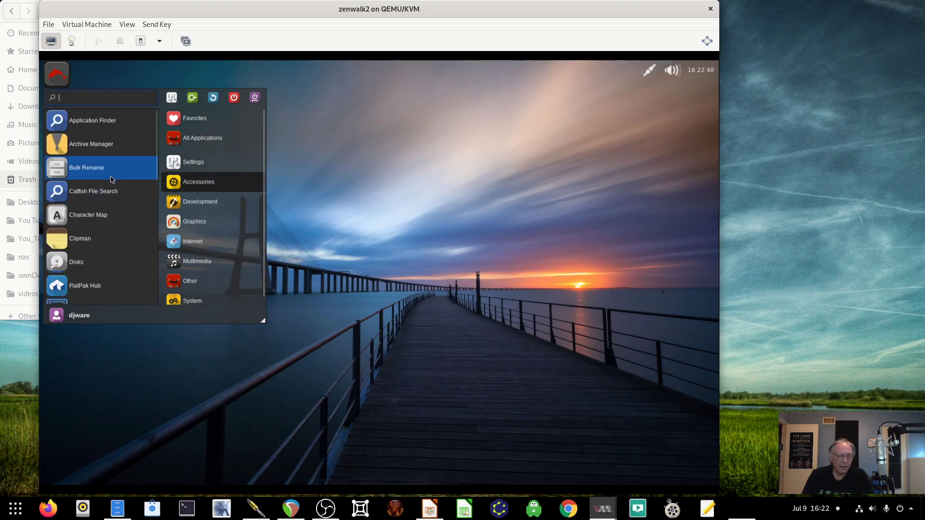
- Scroll down the Accessories list and launch Sensor Viewer
scroll(113, 181, "down", 2)
scroll(111, 204, "down", 3)
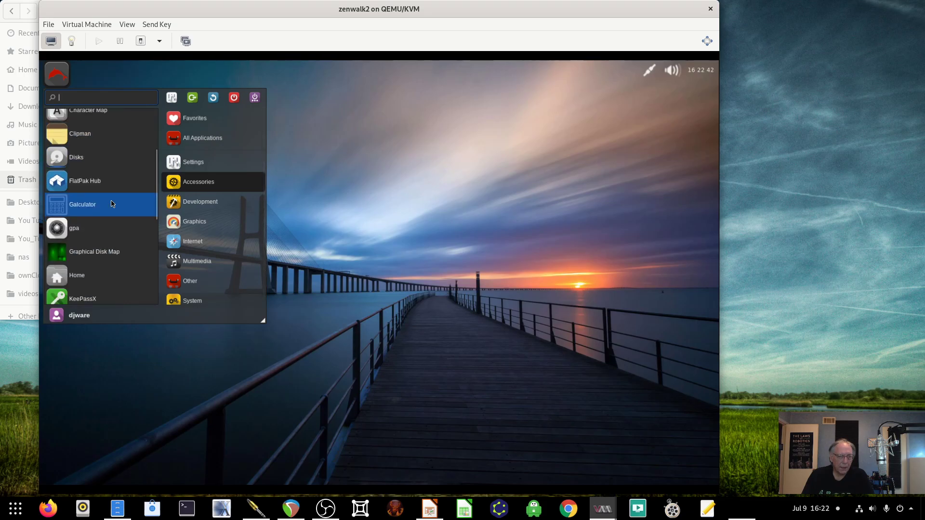
scroll(112, 204, "down", 1)
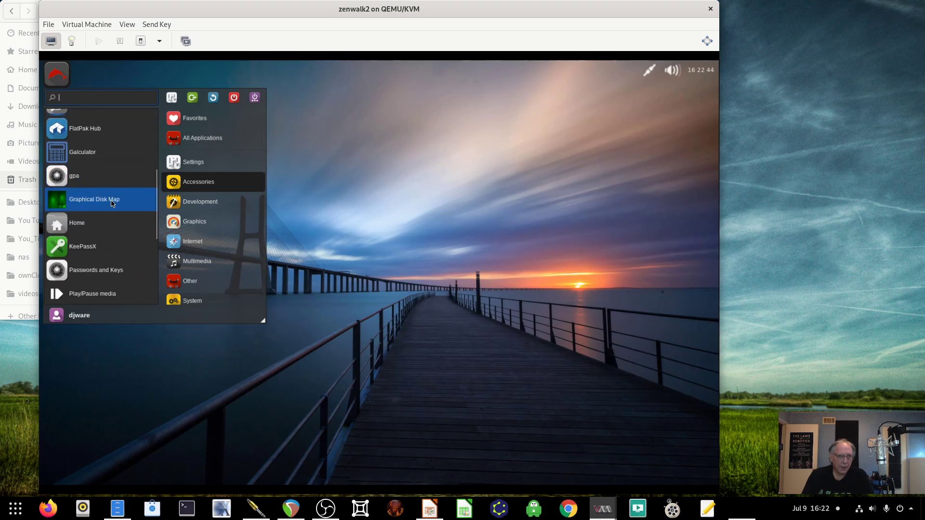
scroll(112, 204, "down", 1)
scroll(112, 203, "down", 1)
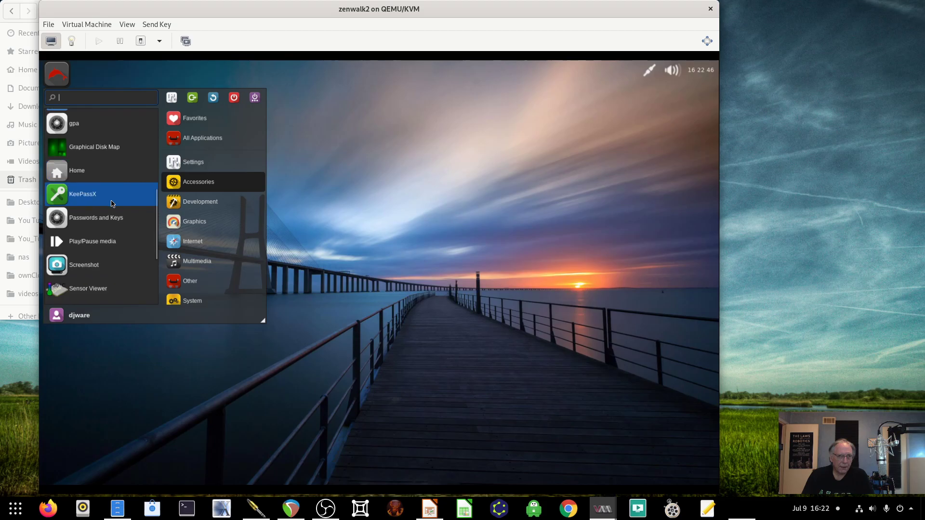
scroll(113, 204, "down", 1)
scroll(112, 203, "down", 1)
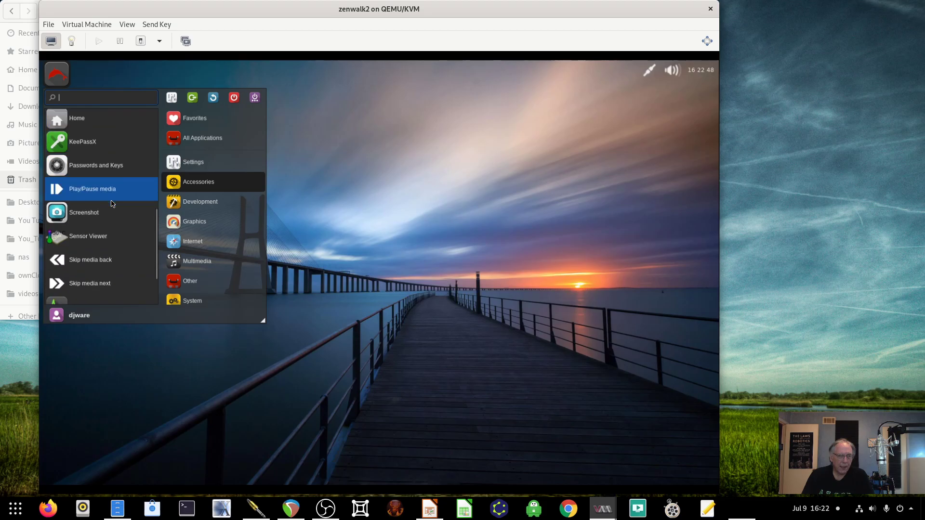
scroll(112, 204, "down", 1)
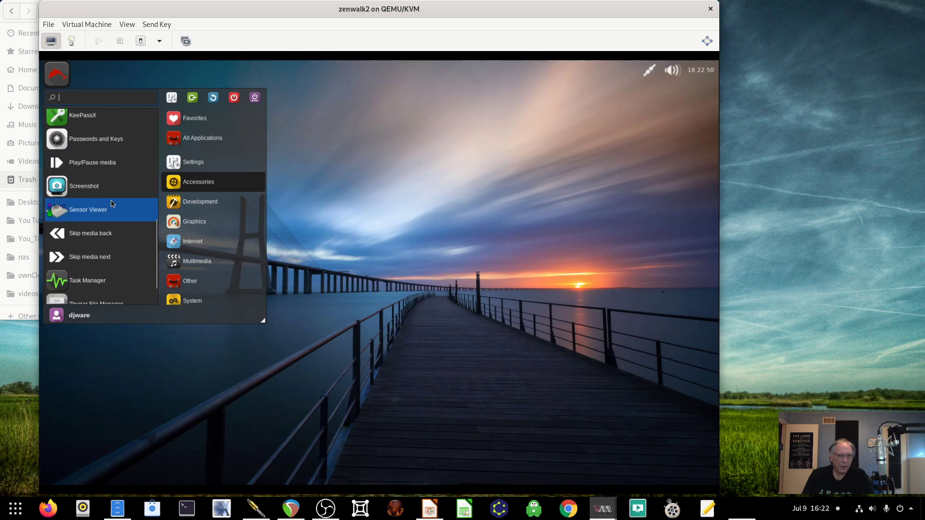
scroll(110, 203, "down", 1)
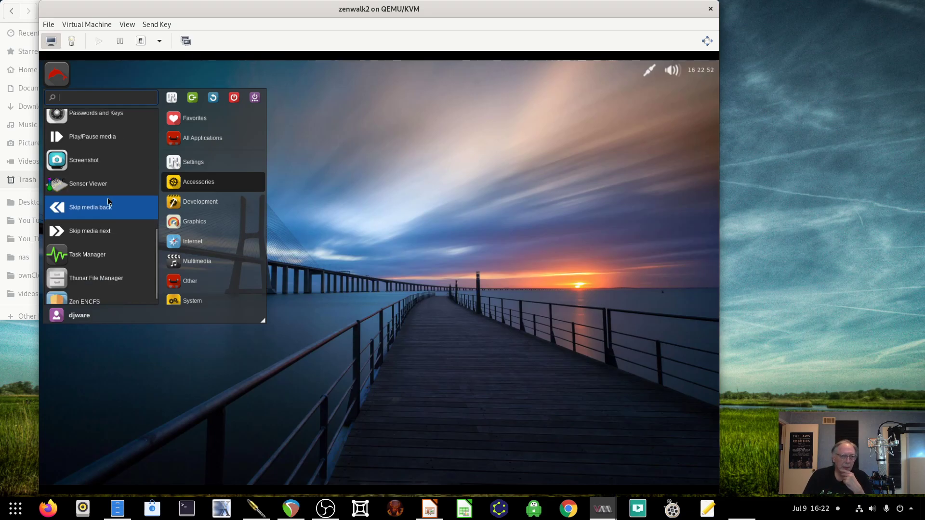
scroll(108, 187, "down", 1)
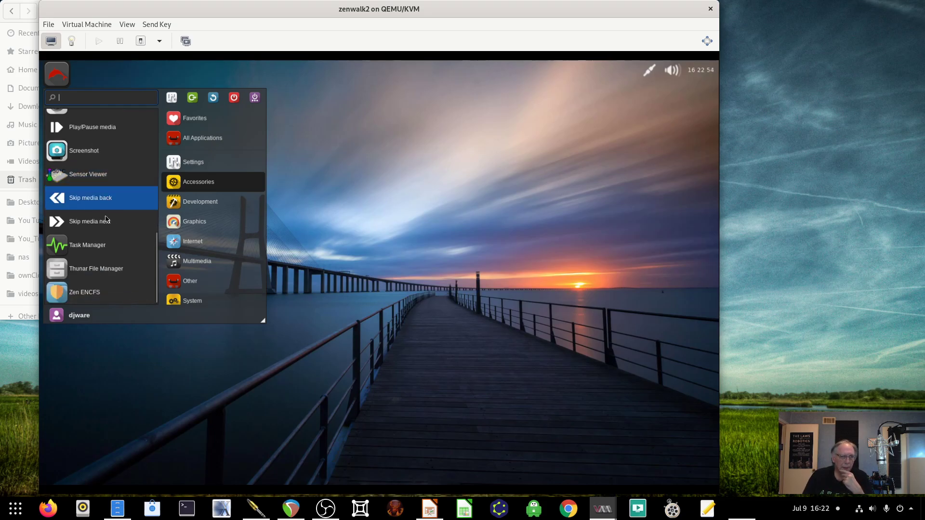
left_click(102, 183)
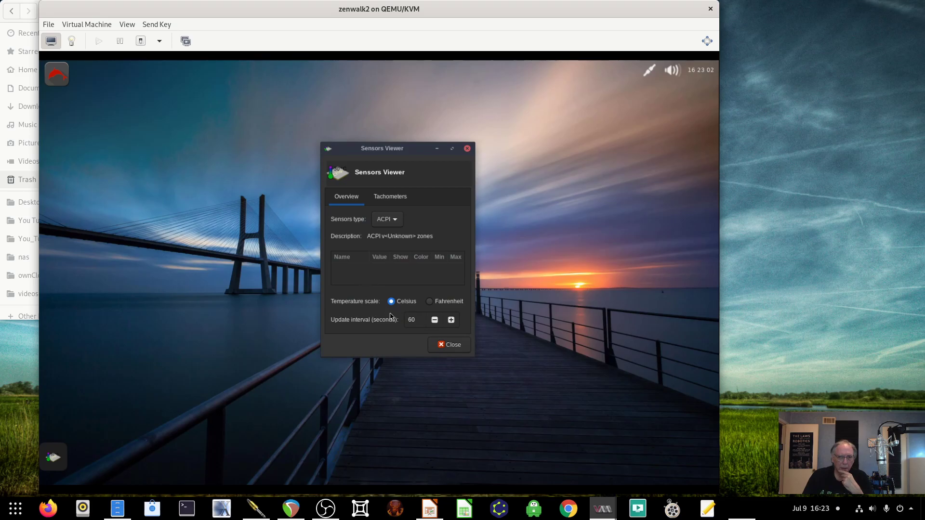
- Check the Tachometers and Overview tabs, keep ACPI as the sensor type, and close Sensors Viewer
left_click(385, 199)
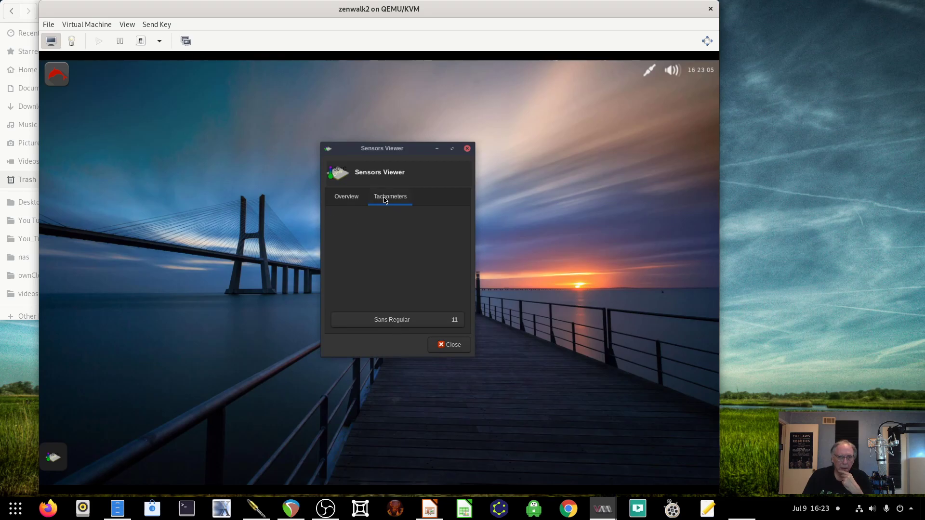
left_click(347, 200)
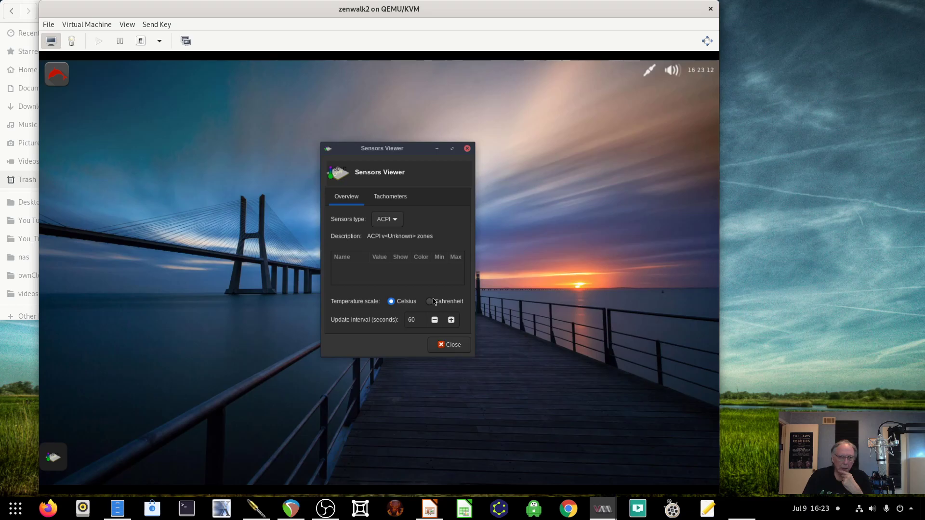
left_click(390, 223)
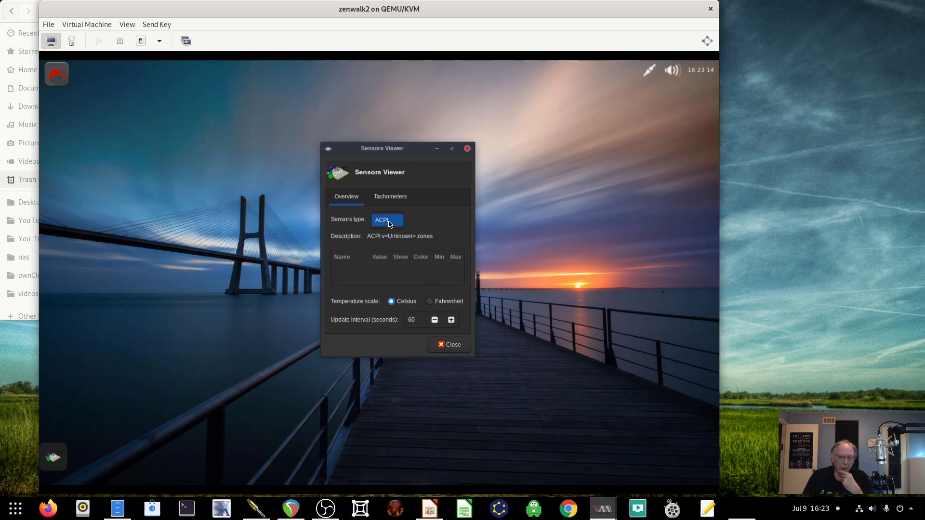
left_click(390, 224)
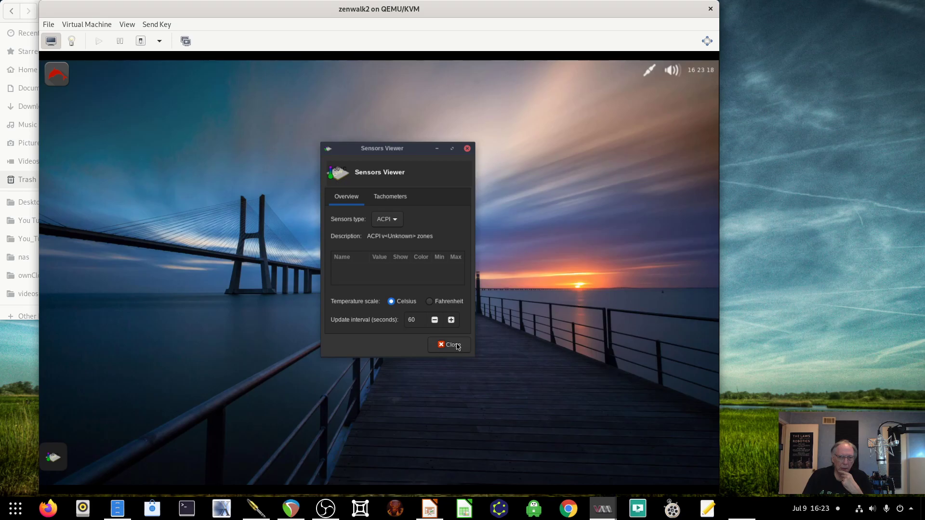
left_click(457, 347)
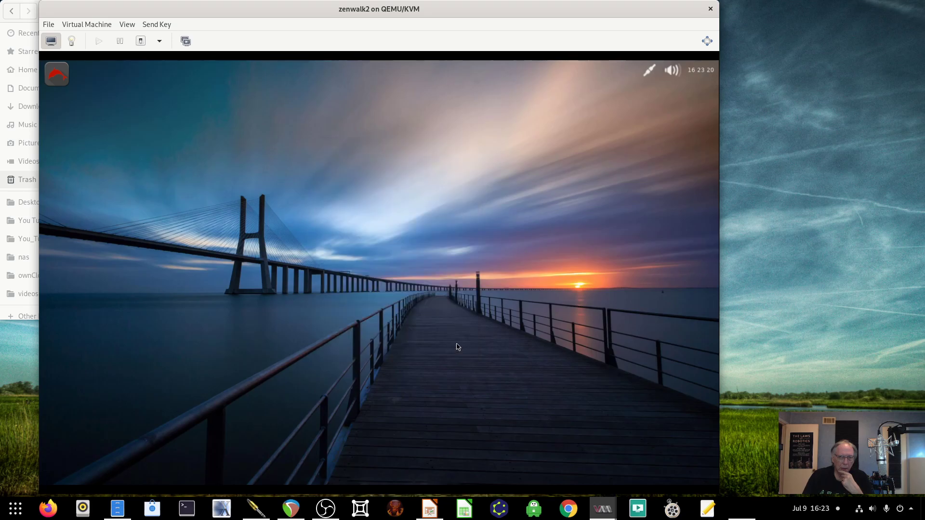
- Reopen the application menu and view the Development, Graphics and Internet app lists
left_click(57, 74)
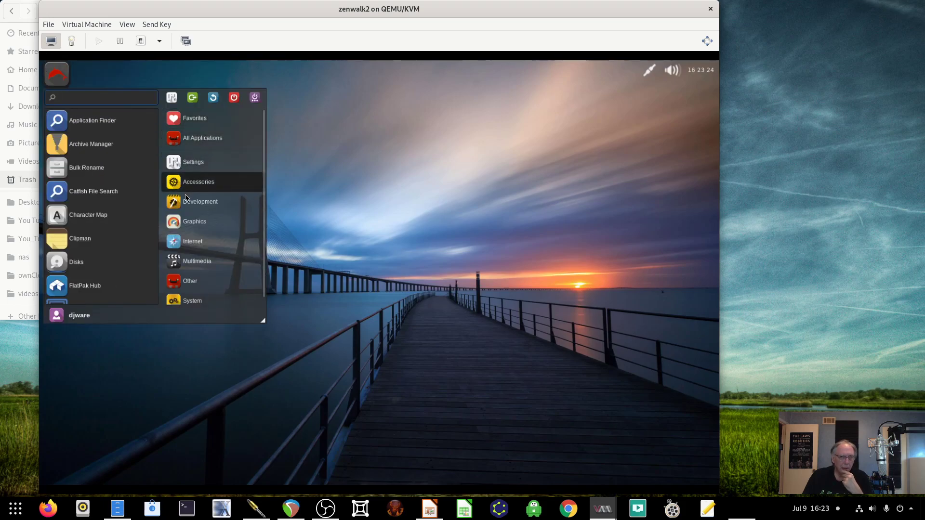
mouse_move(185, 182)
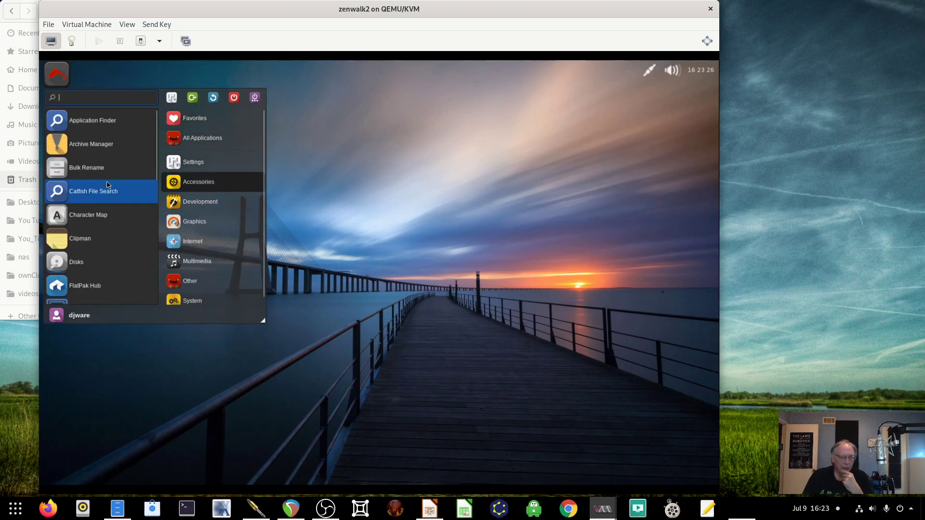
scroll(108, 185, "down", 5)
scroll(107, 186, "down", 5)
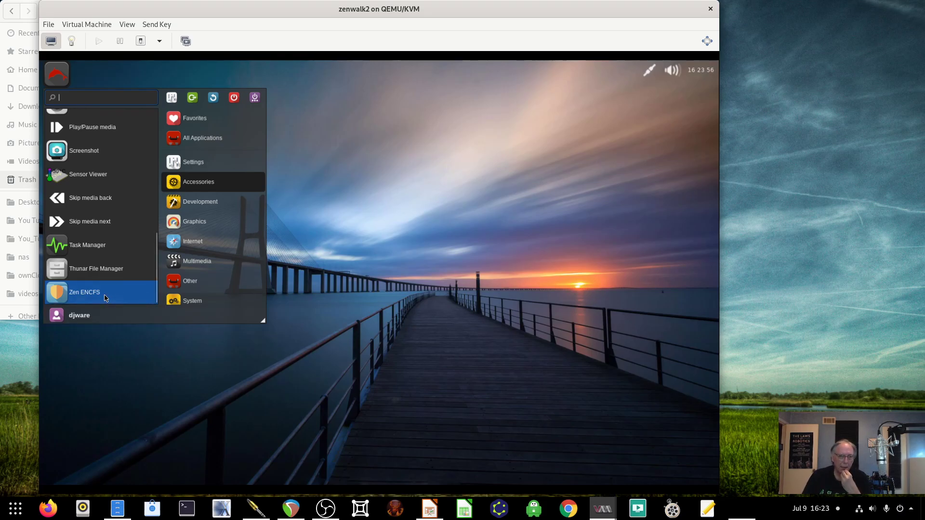
left_click(202, 204)
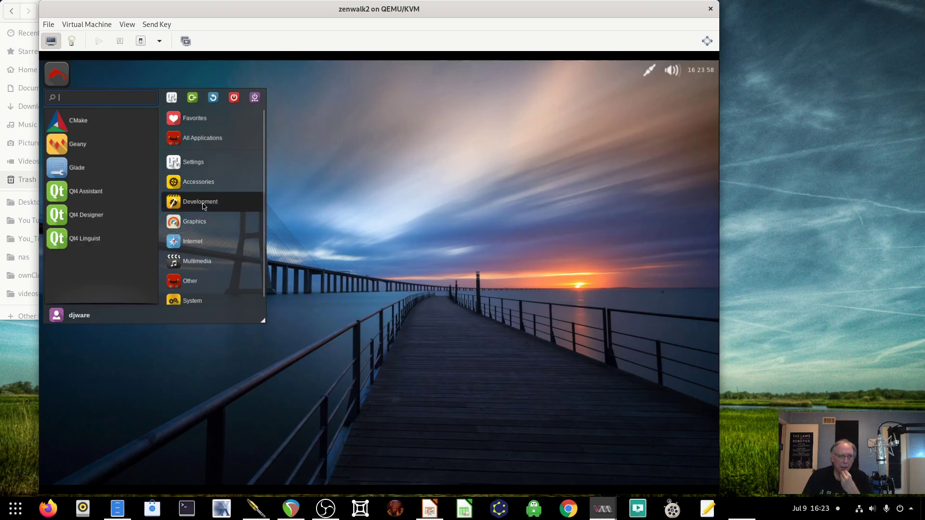
left_click(190, 225)
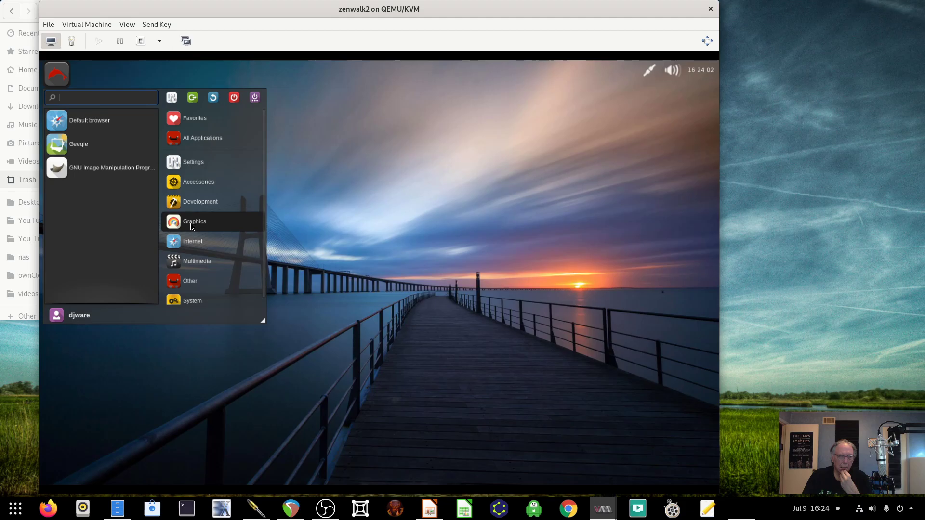
left_click(189, 243)
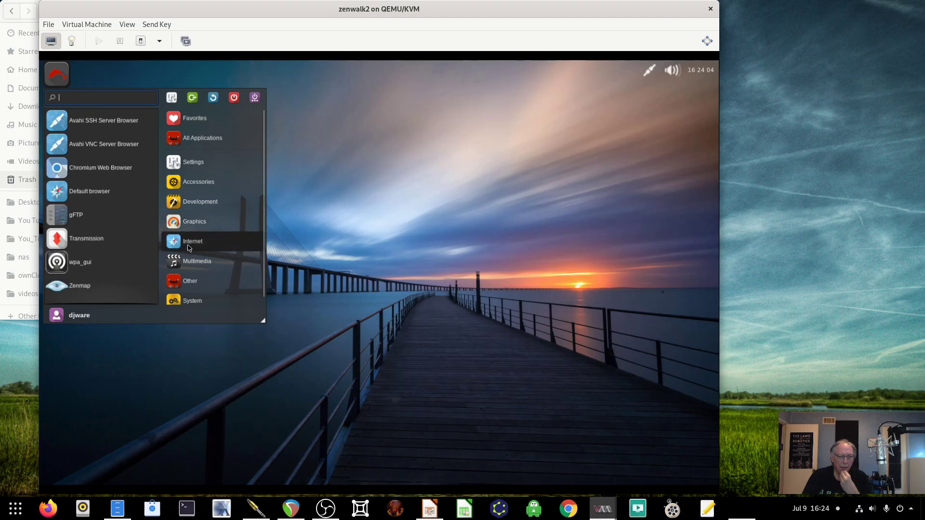
scroll(112, 241, "down", 1)
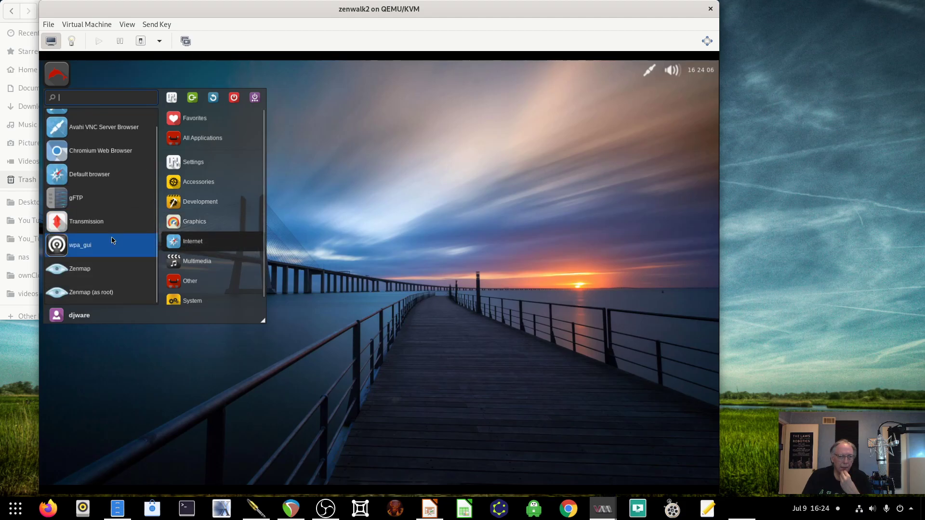
scroll(112, 240, "up", 1)
scroll(116, 218, "down", 1)
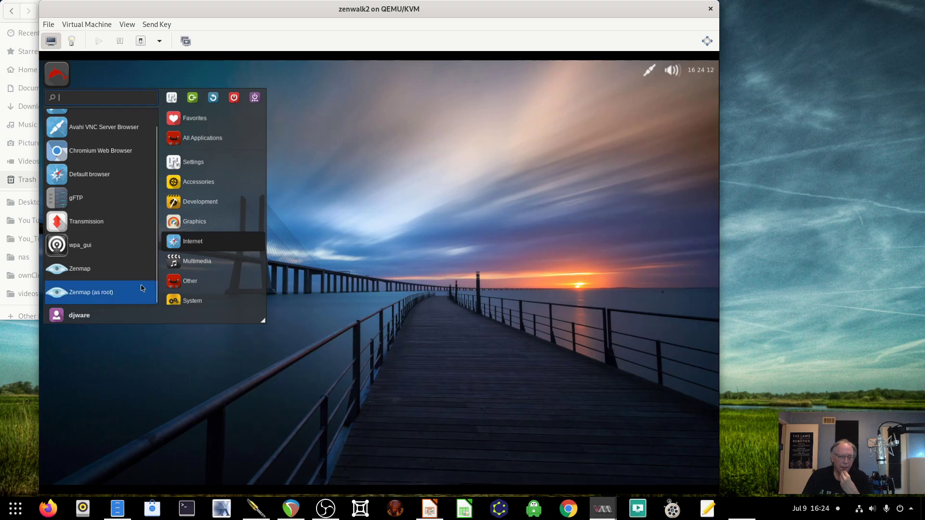
- View Multimedia, revisit Graphics, Internet and Multimedia, and finish on the Other category
left_click(202, 263)
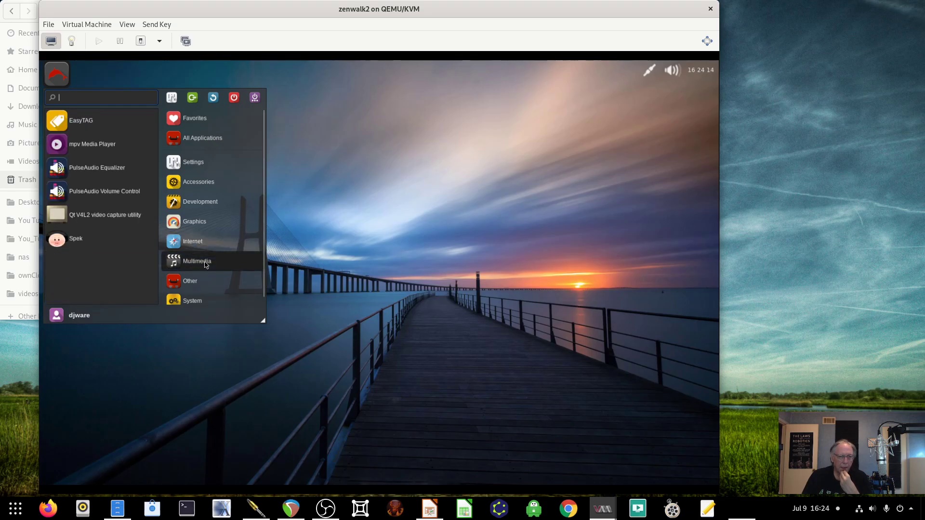
mouse_move(204, 207)
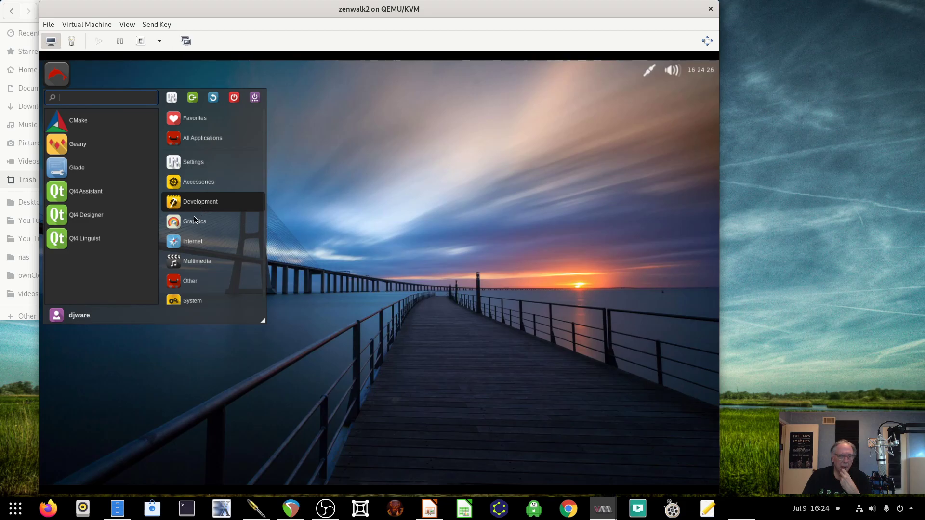
left_click(193, 223)
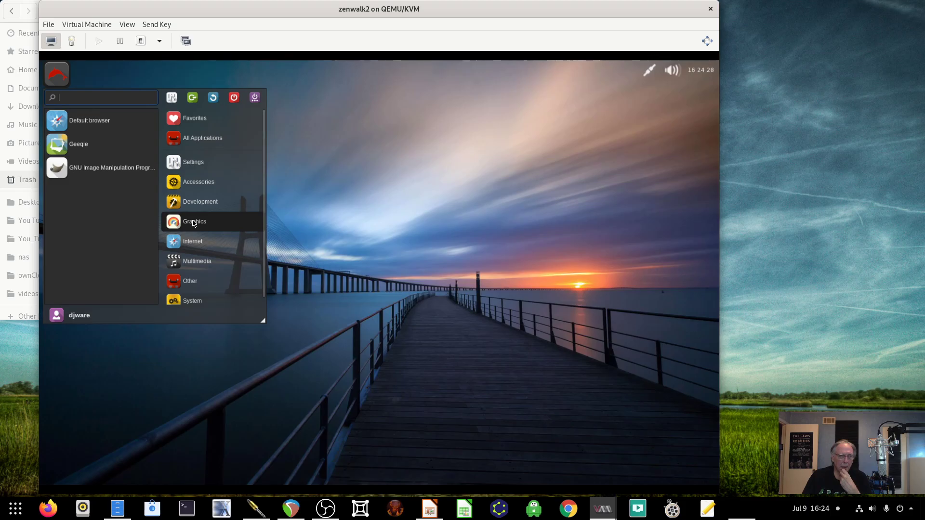
left_click(191, 249)
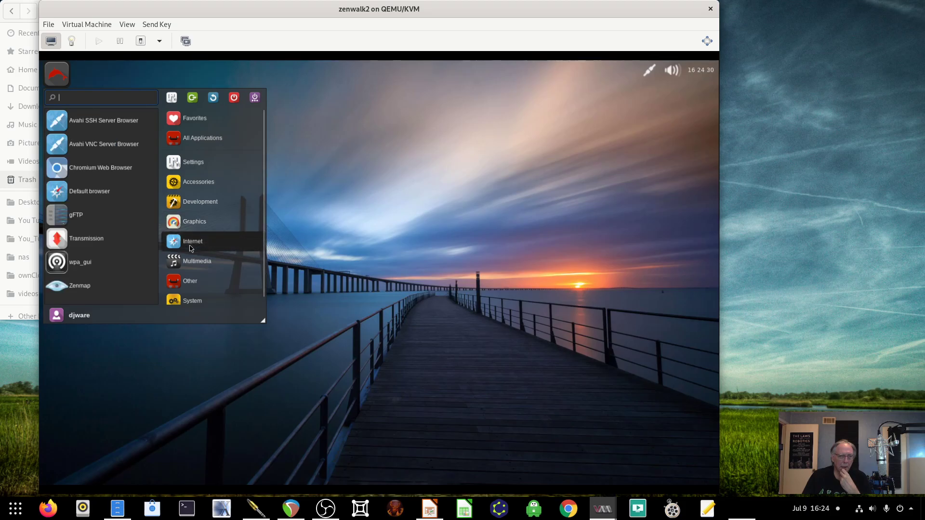
scroll(120, 238, "down", 1)
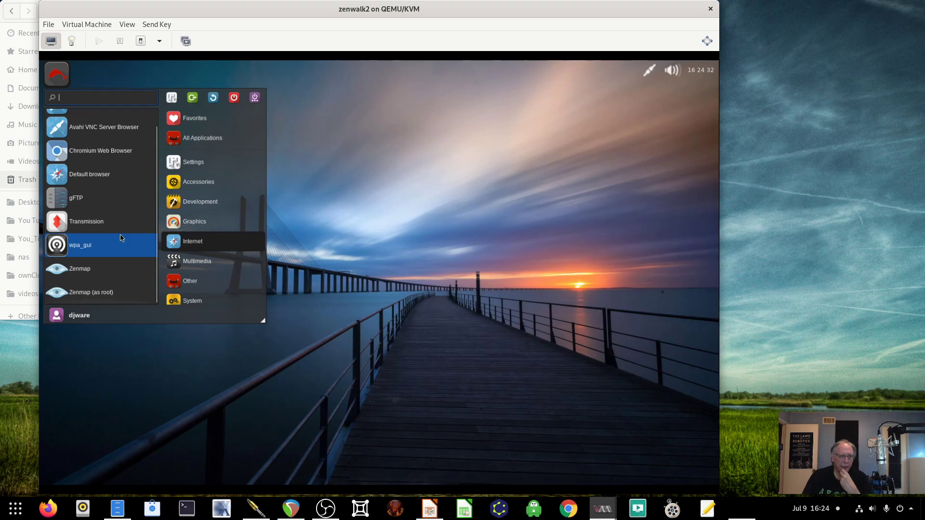
left_click(206, 262)
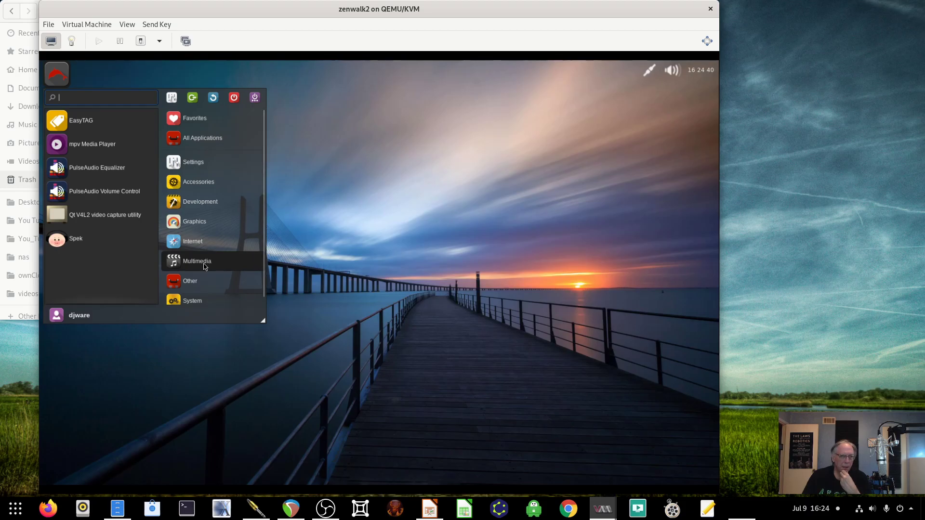
left_click(203, 281)
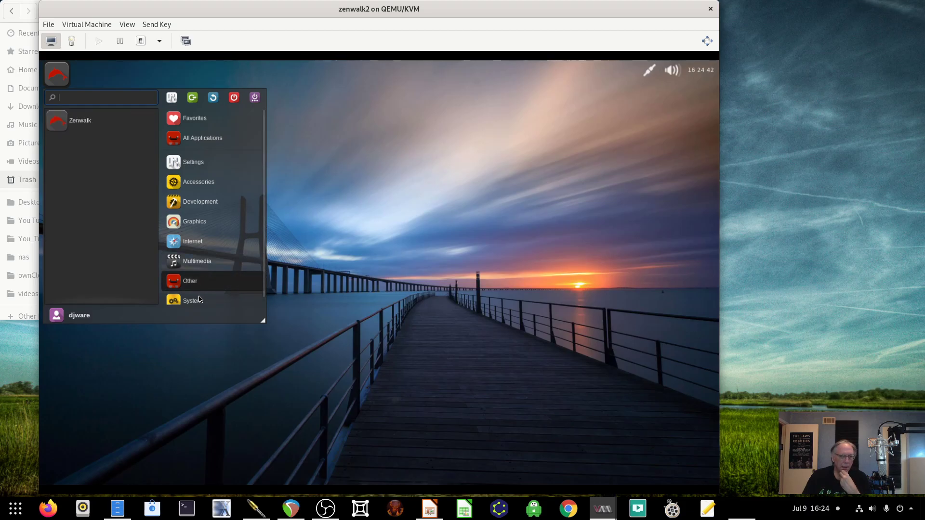
- Launch the Zenwalk entry to open zenwalk.org in Chrome, select its address, then close the browser
left_click(77, 119)
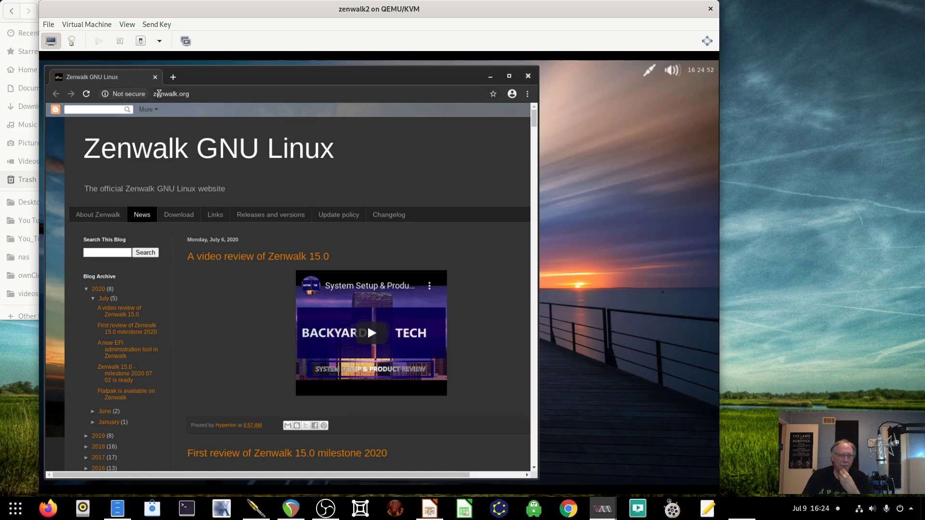
left_click_drag(203, 96, 150, 93)
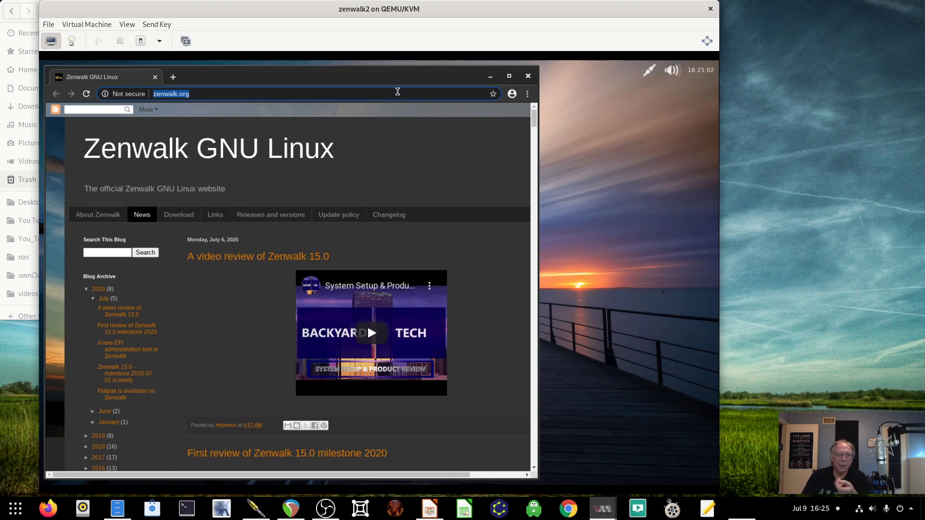
left_click_drag(390, 91, 422, 77)
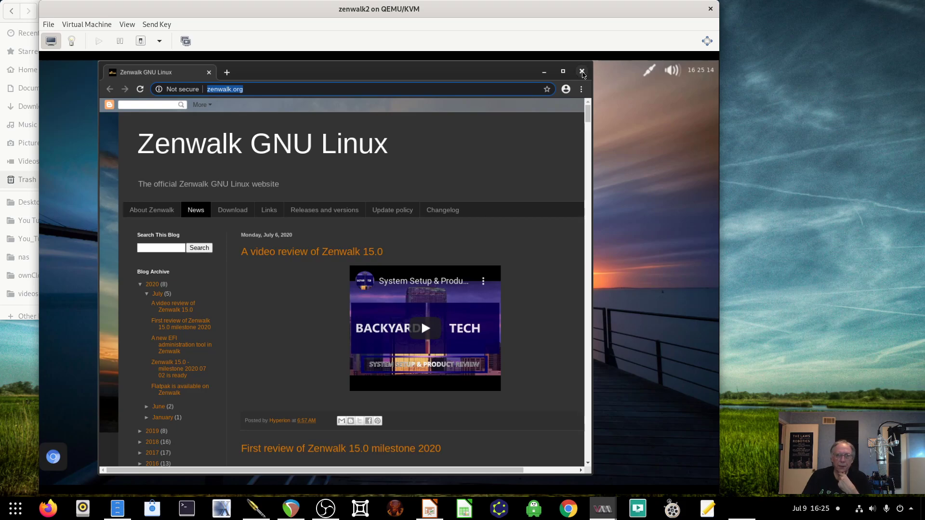
left_click(582, 72)
- Launch the Xdialog tool from the System category and scroll through its Xdialog v2.3.1 usage options
left_click(61, 81)
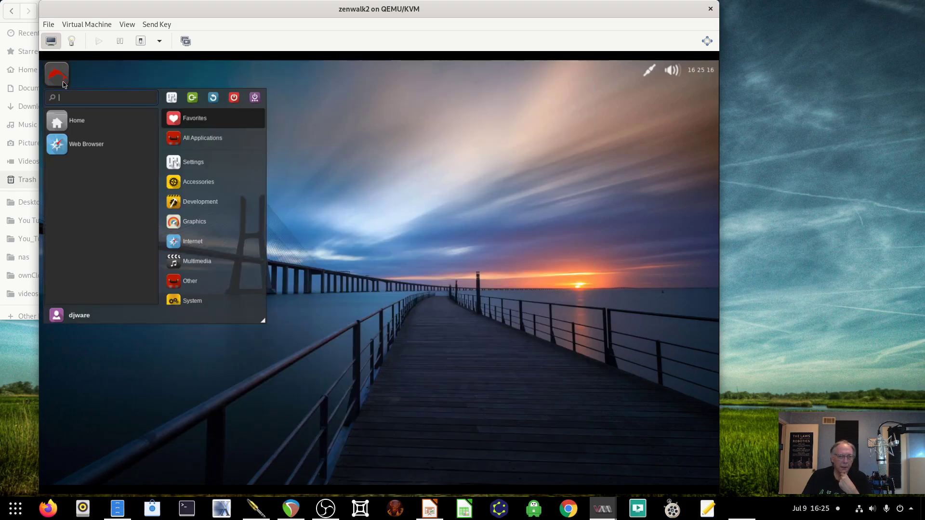
left_click(206, 265)
left_click(202, 297)
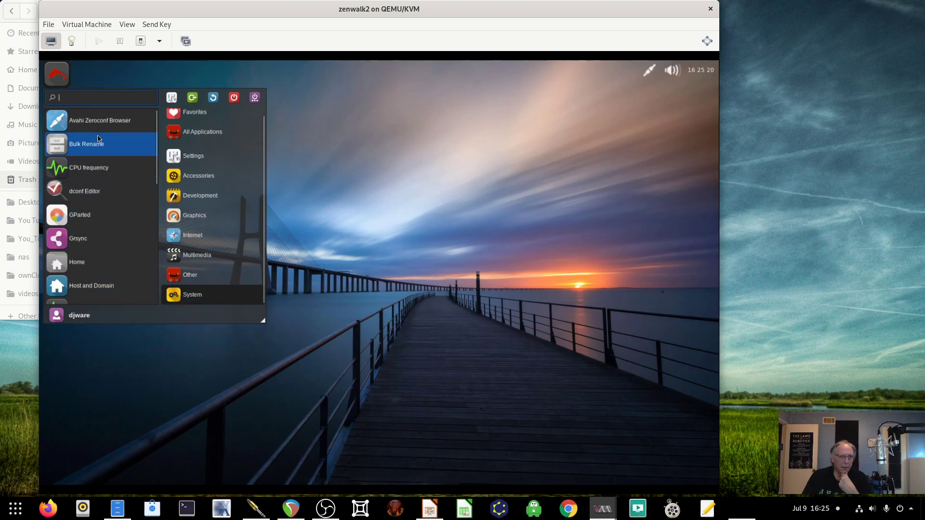
scroll(89, 179, "down", 2)
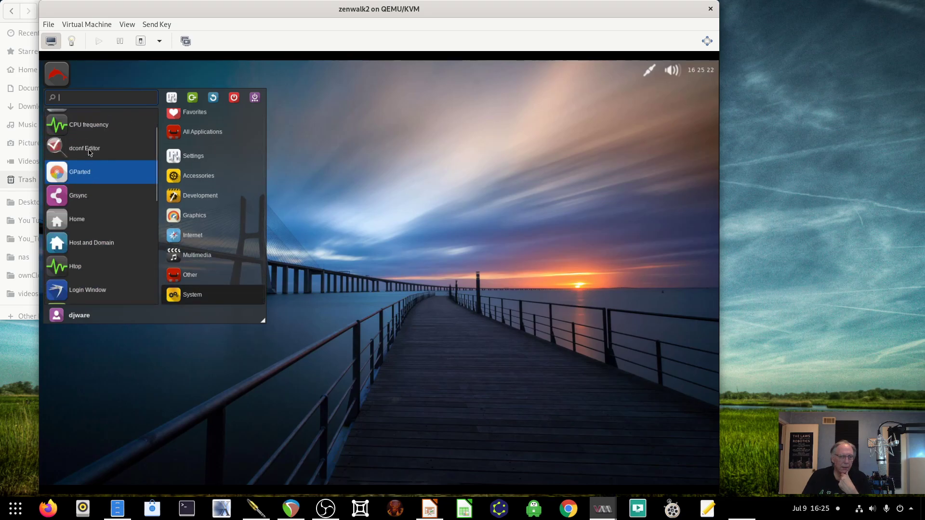
left_click(91, 126)
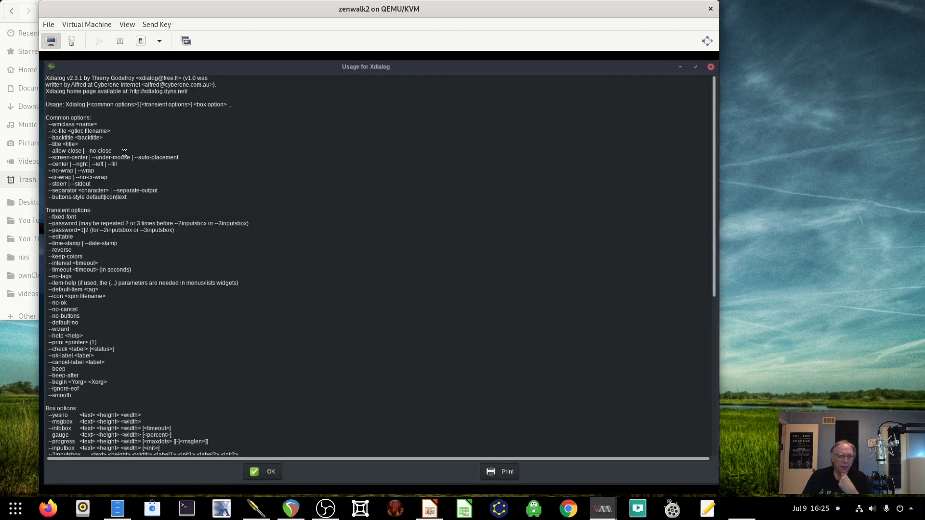
scroll(118, 193, "down", 5)
scroll(117, 192, "down", 1)
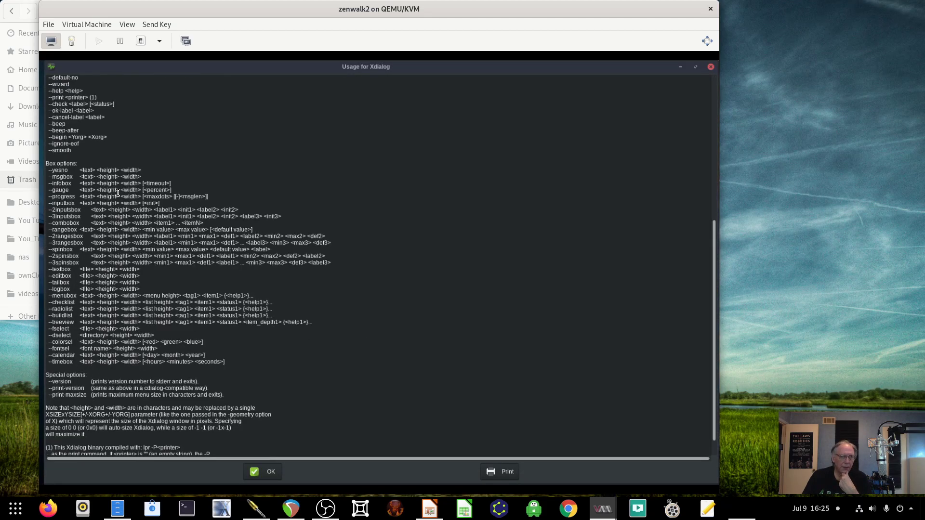
scroll(118, 193, "down", 1)
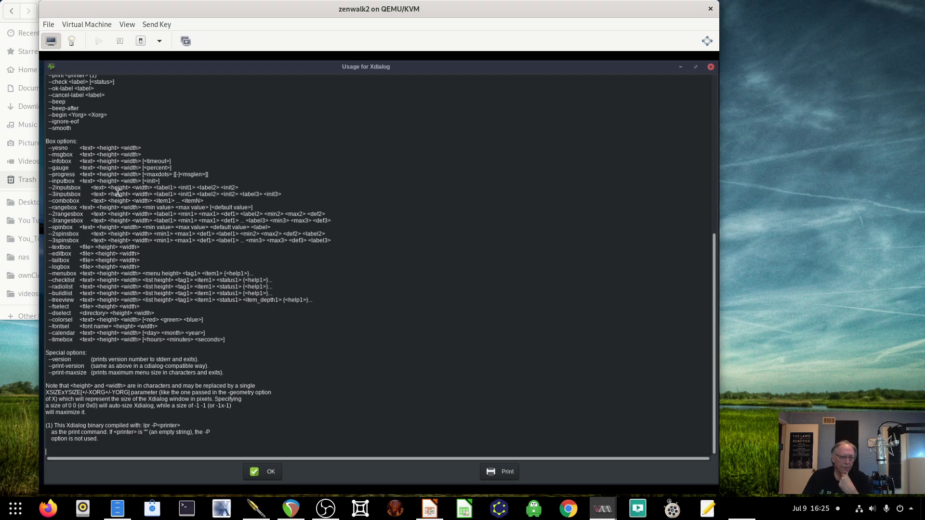
scroll(117, 193, "up", 7)
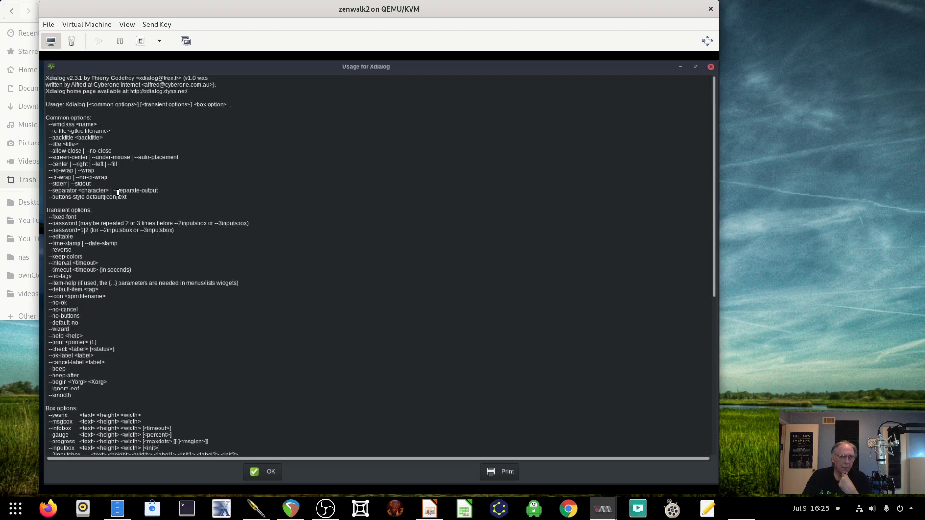
scroll(117, 193, "down", 4)
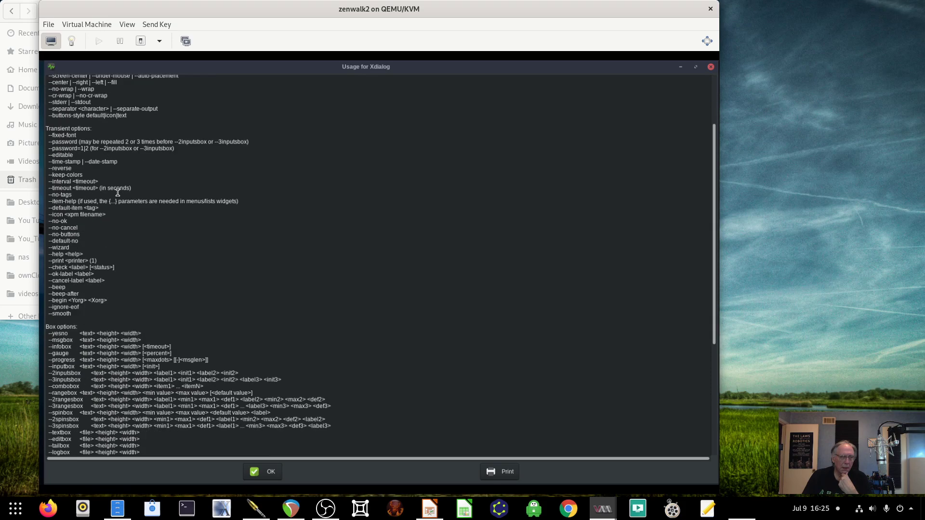
scroll(117, 193, "down", 3)
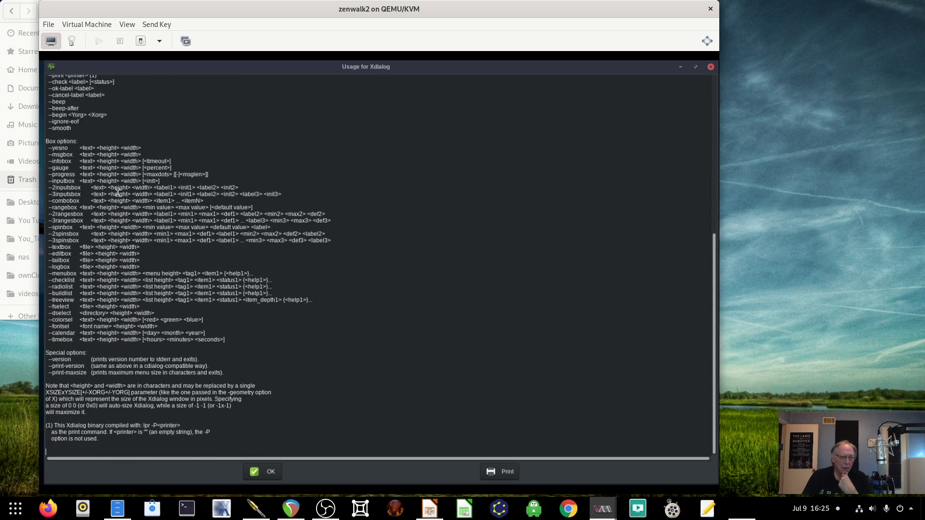
- Dismiss the Xdialog help and launch Startup Services from the System category
left_click(268, 474)
left_click(62, 80)
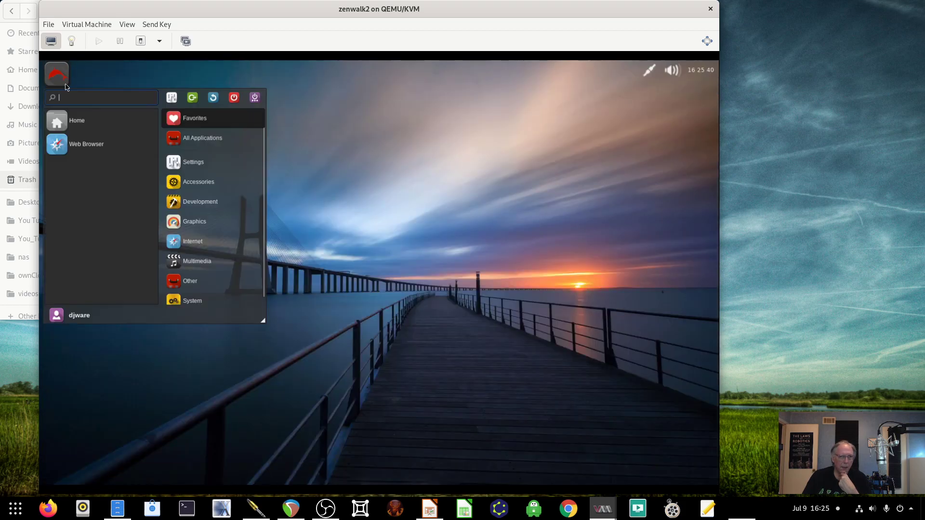
left_click(198, 265)
left_click(192, 295)
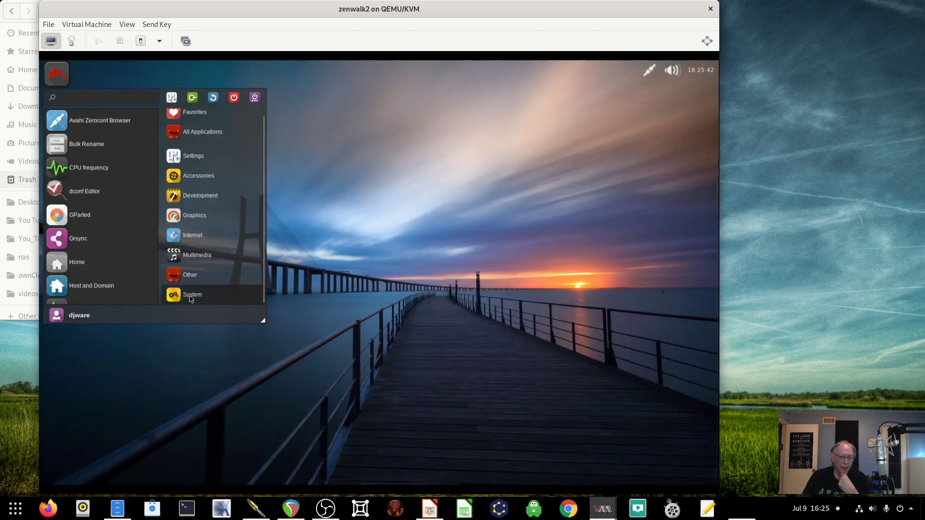
scroll(106, 294, "down", 5)
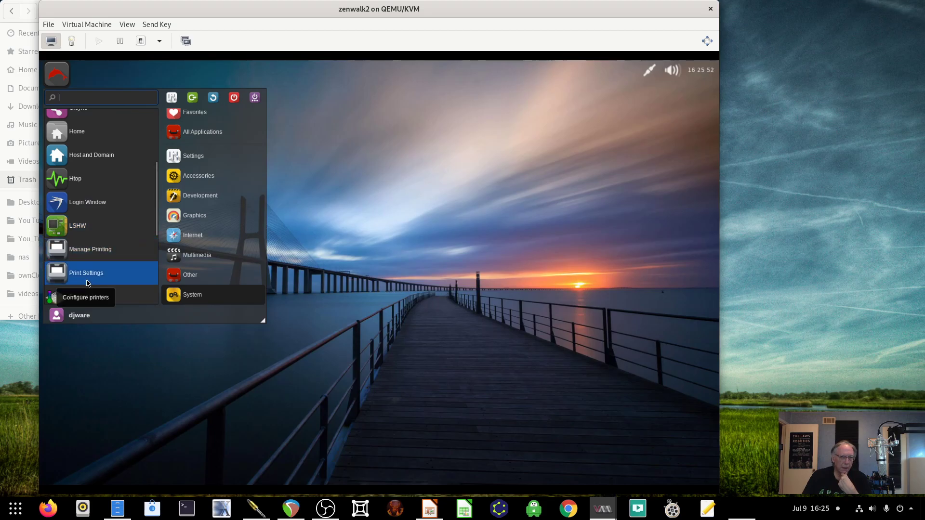
scroll(97, 270, "down", 3)
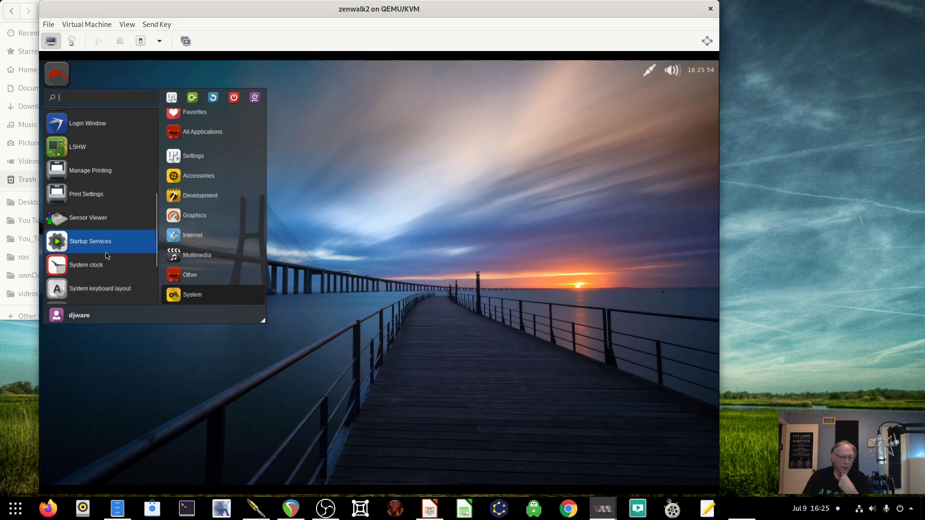
left_click(338, 175)
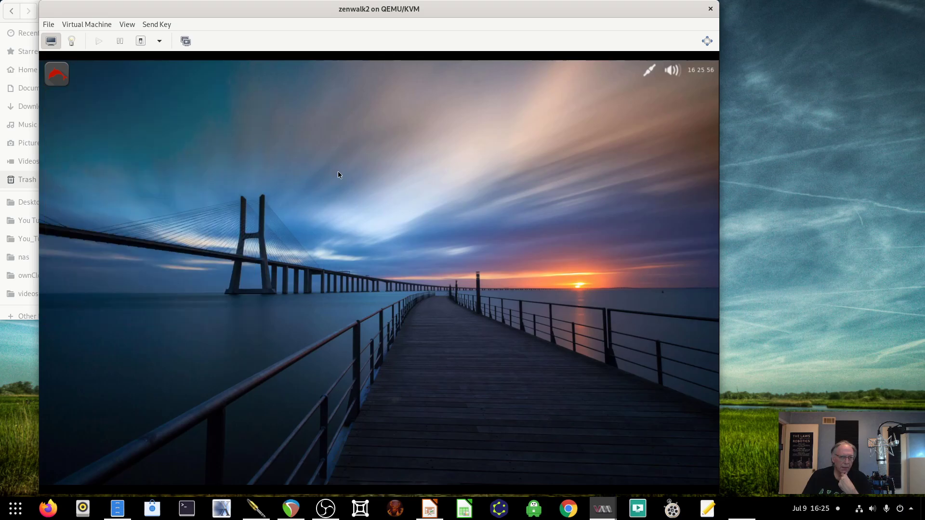
- Move the Startup services window, scroll through the boot services, and exit without saving
left_click_drag(237, 69, 290, 81)
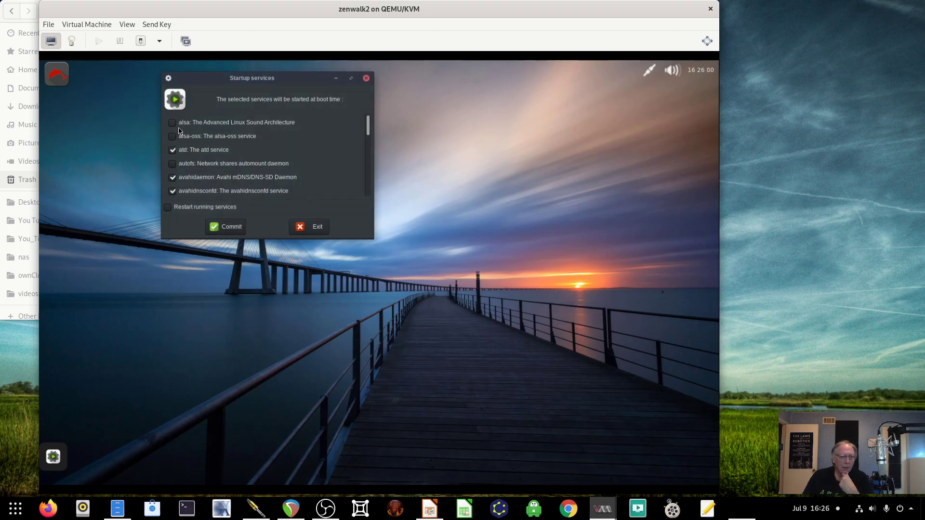
scroll(197, 148, "down", 5)
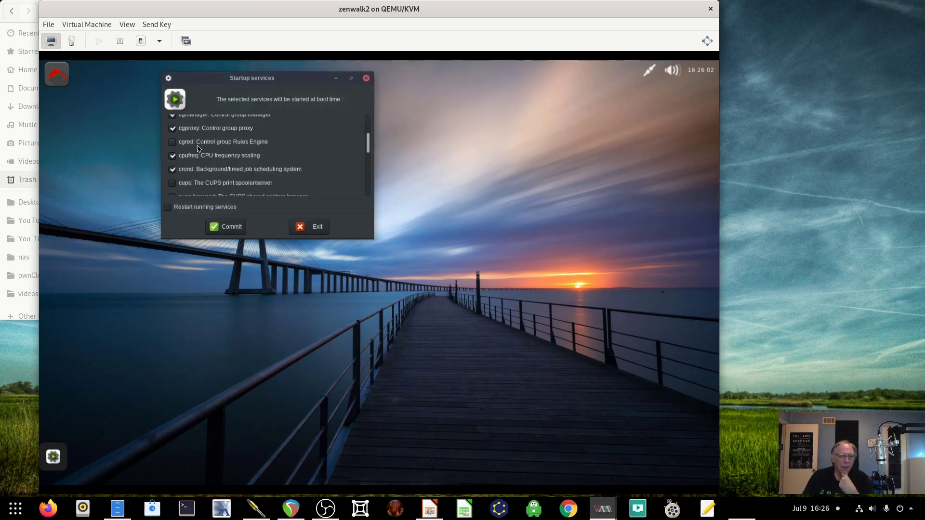
scroll(197, 148, "down", 5)
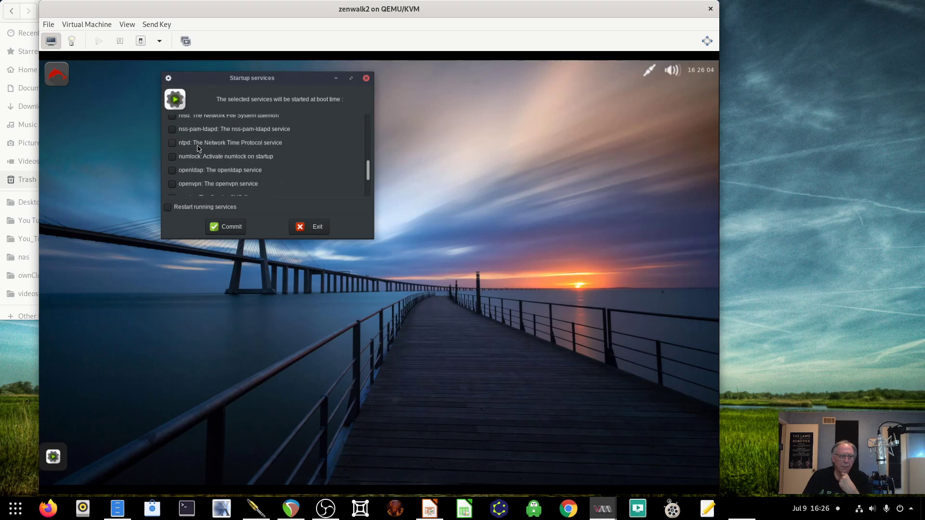
scroll(198, 148, "down", 3)
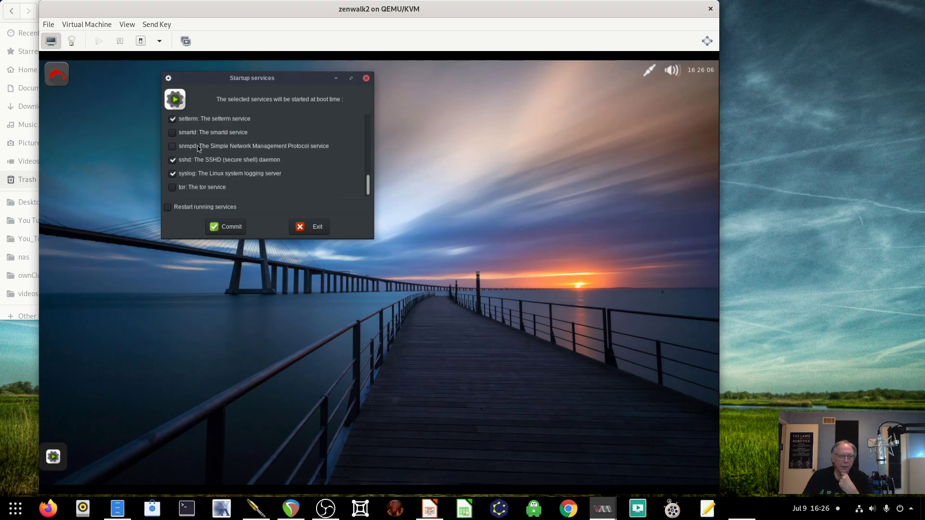
scroll(198, 148, "up", 3)
scroll(198, 148, "down", 3)
scroll(199, 162, "up", 1)
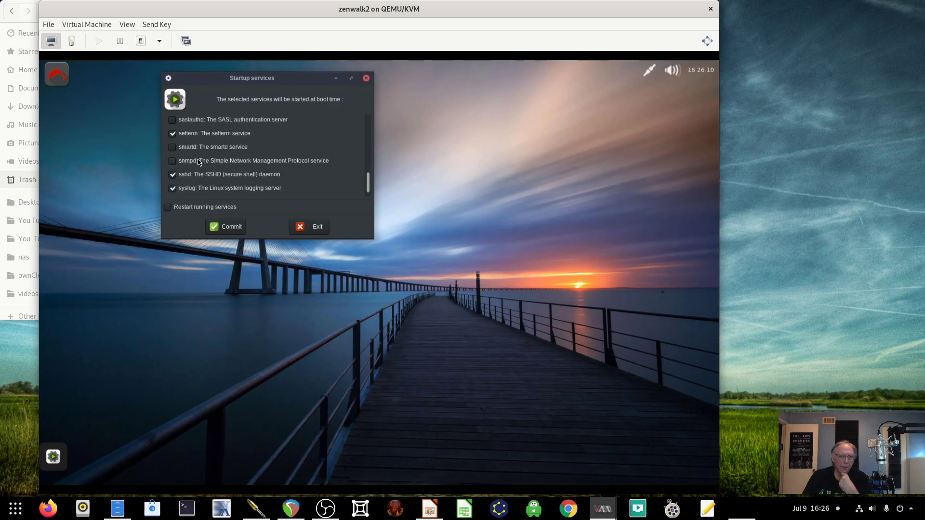
scroll(199, 163, "down", 1)
scroll(217, 161, "up", 2)
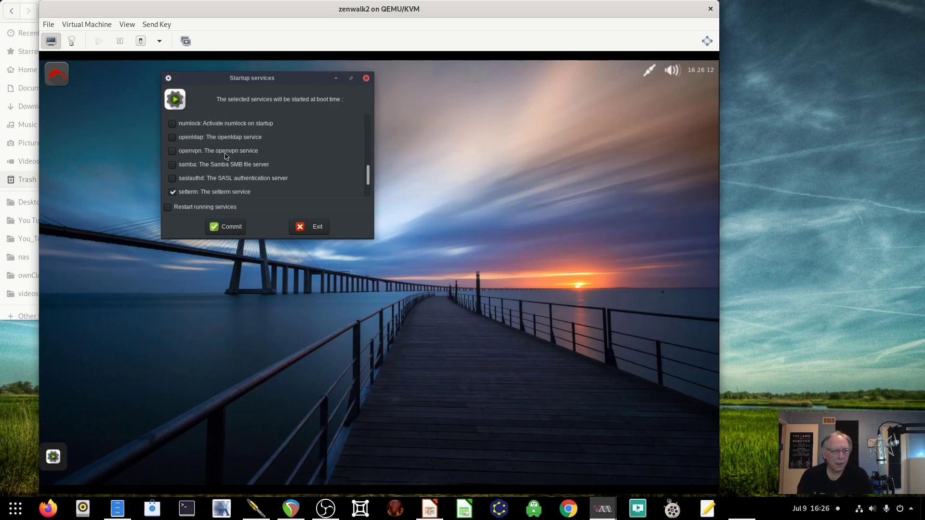
scroll(219, 160, "up", 2)
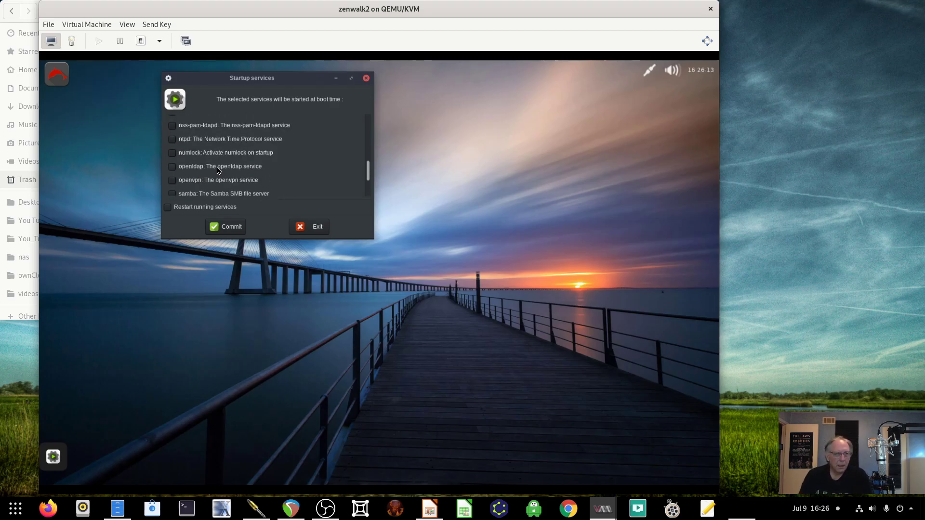
left_click(316, 226)
- Open the application menu, look over Internet, Development and System, and settle on Settings
left_click(57, 75)
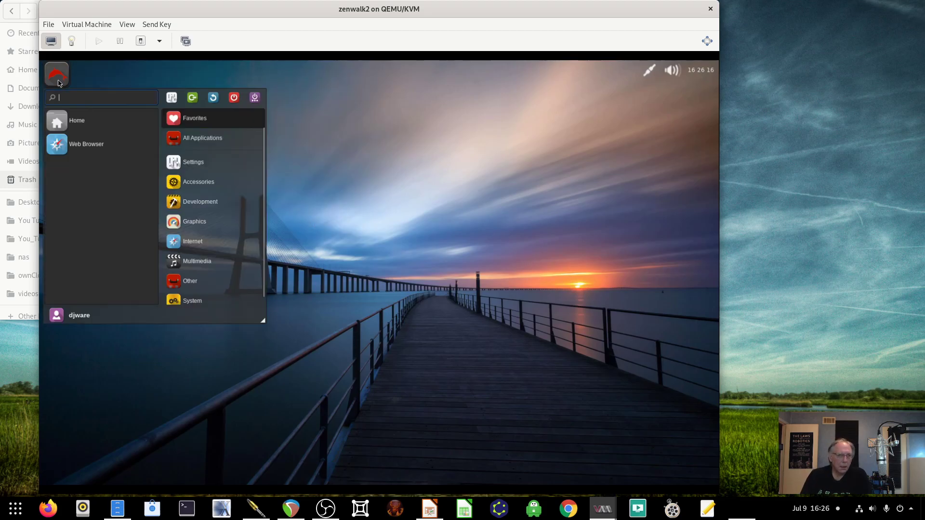
scroll(184, 227, "down", 1)
mouse_move(183, 229)
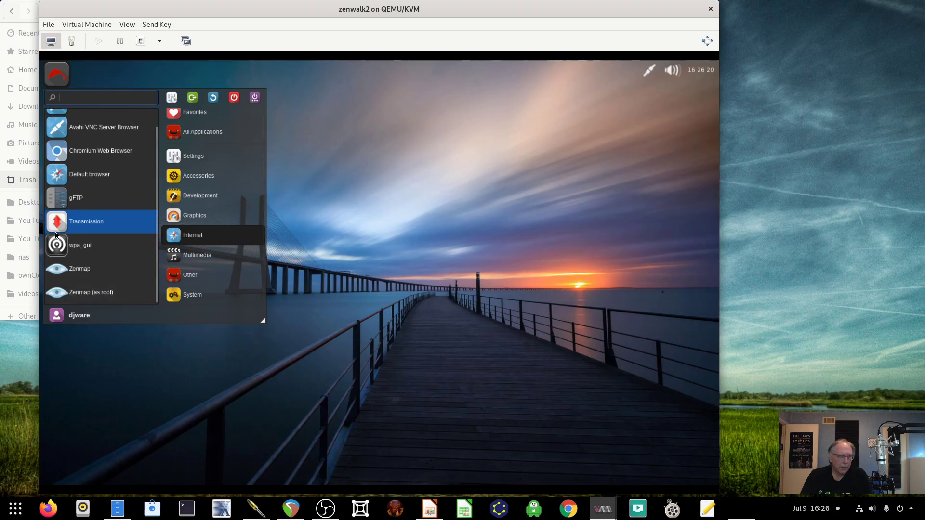
scroll(193, 226, "up", 1)
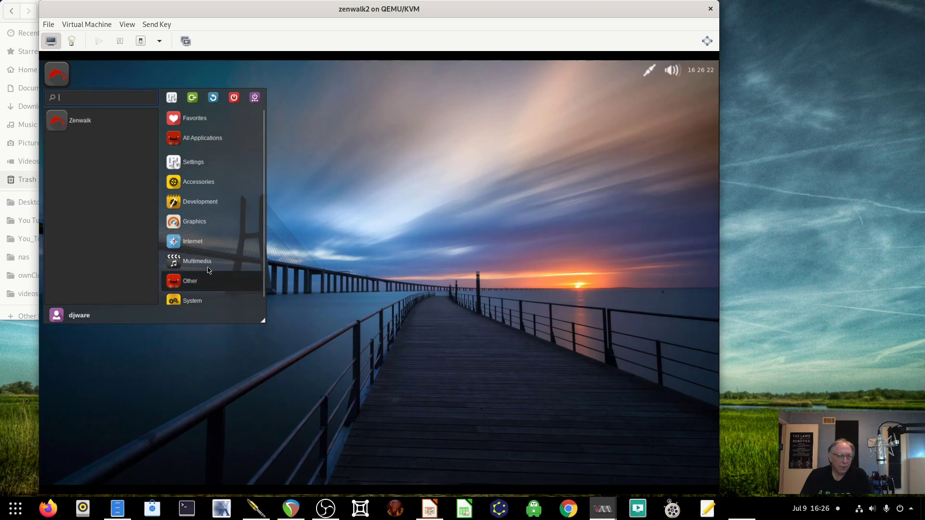
mouse_move(208, 201)
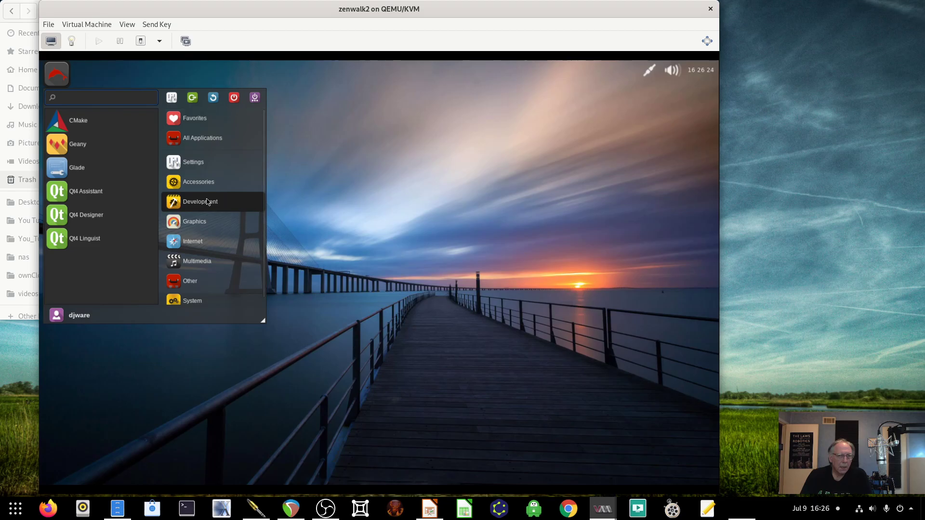
scroll(212, 236, "down", 1)
mouse_move(193, 295)
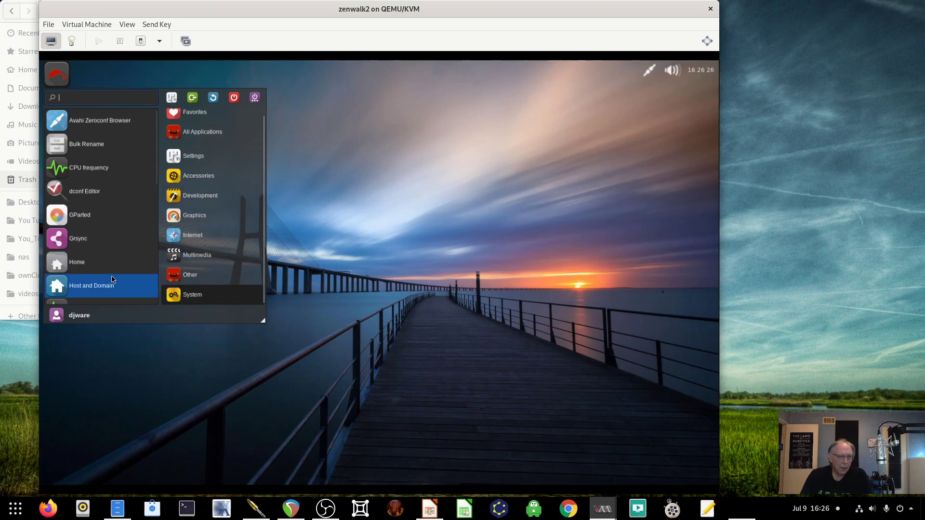
scroll(106, 276, "down", 3)
scroll(106, 276, "down", 1)
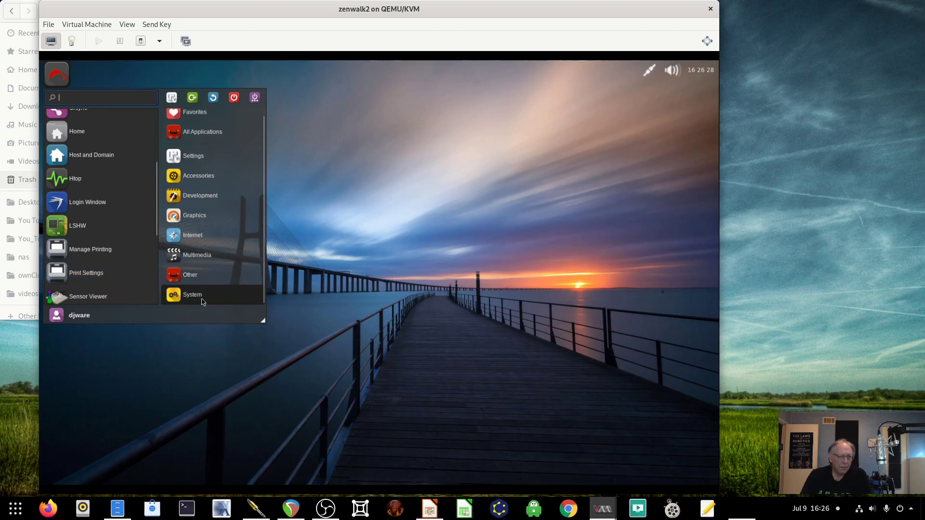
scroll(140, 293, "down", 7)
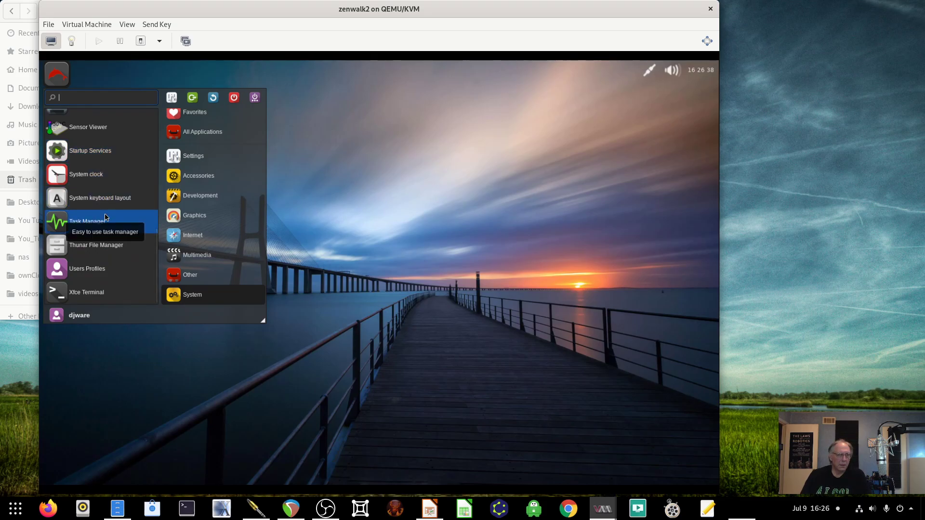
left_click(189, 195)
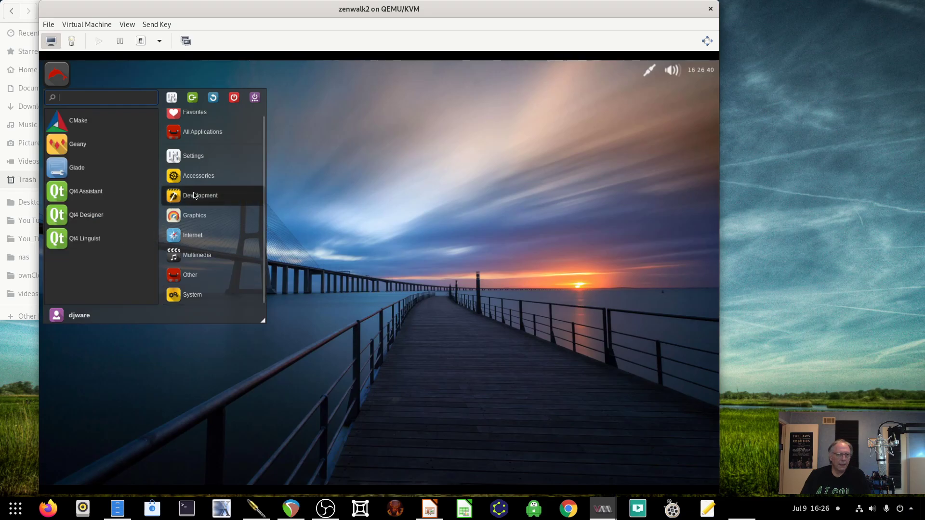
left_click(206, 156)
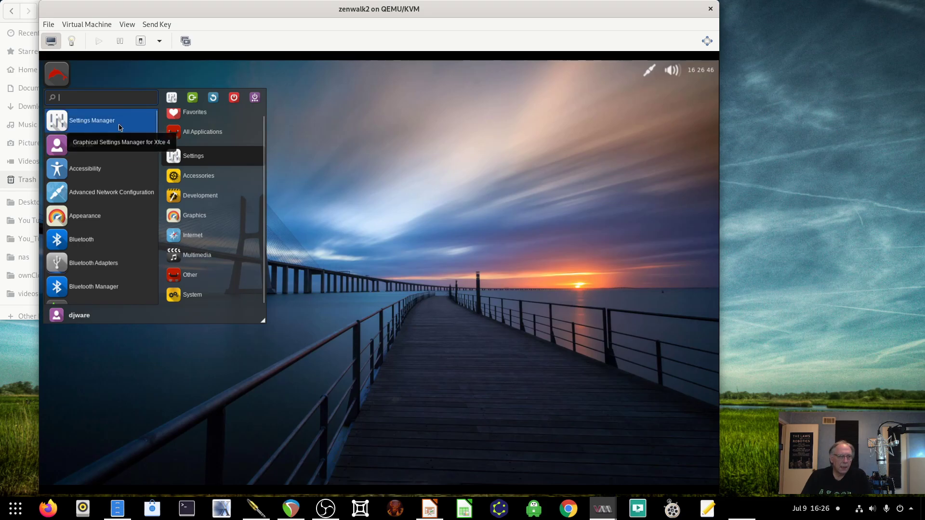
- Open the guest's Settings Manager and look over its panels
left_click(119, 127)
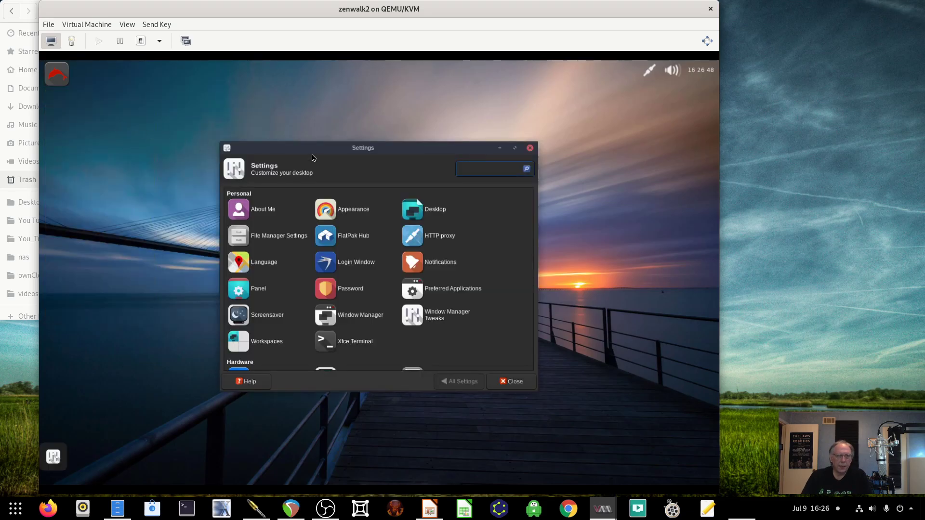
left_click_drag(313, 153, 265, 92)
scroll(305, 219, "down", 5)
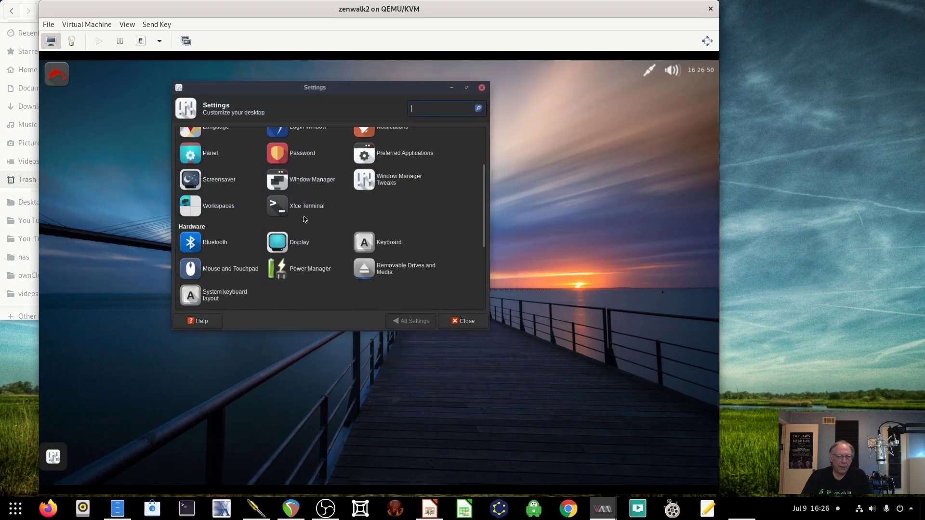
scroll(304, 219, "up", 5)
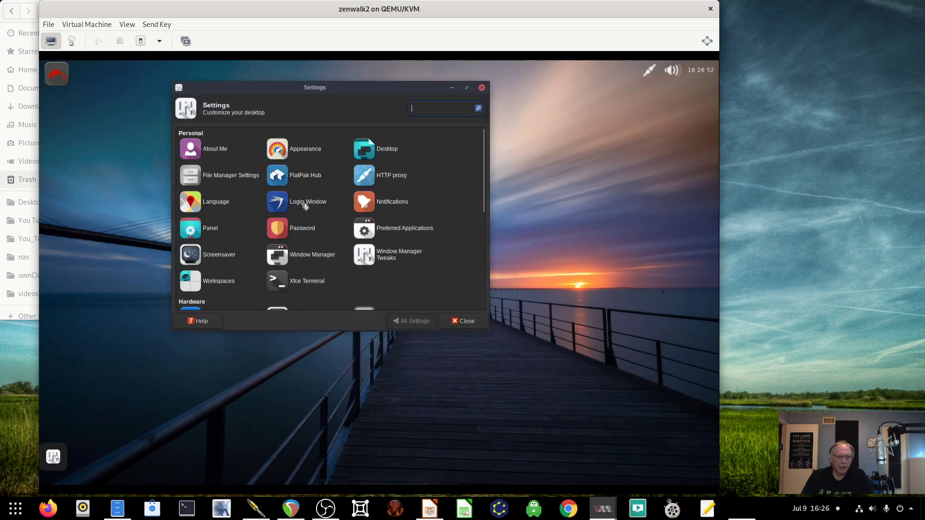
- Open FlatPak Hub, scroll the Flathub app listings, then bring the Impress slides over the VM
left_click(305, 176)
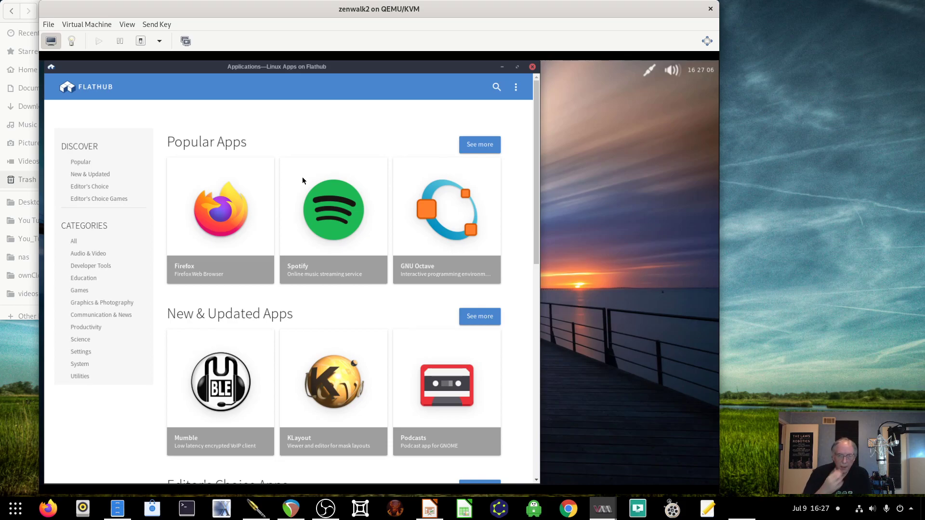
scroll(218, 205, "down", 3)
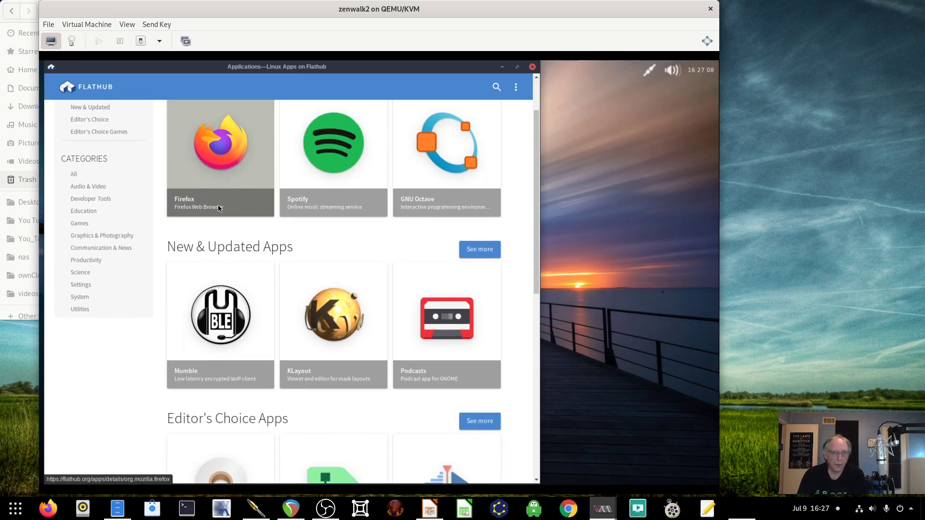
scroll(218, 206, "down", 4)
scroll(218, 205, "down", 3)
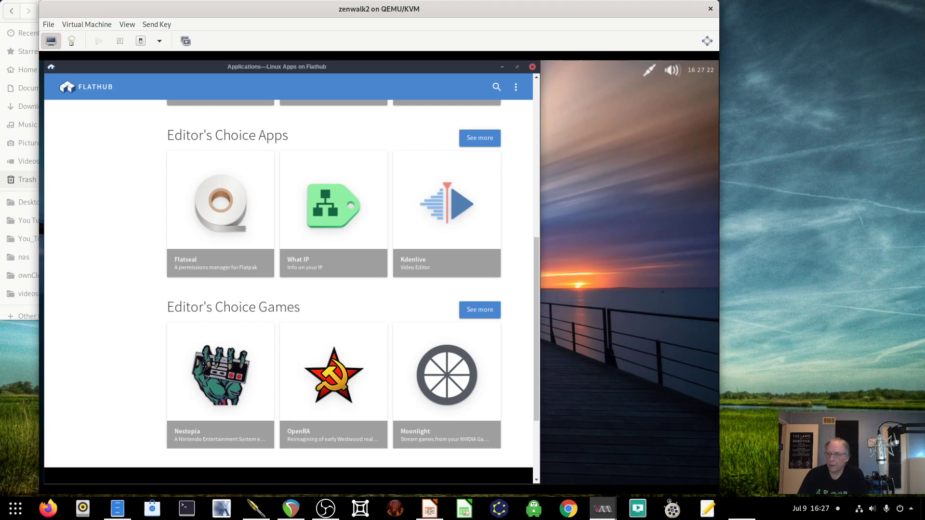
left_click_drag(924, 6, 164, 41)
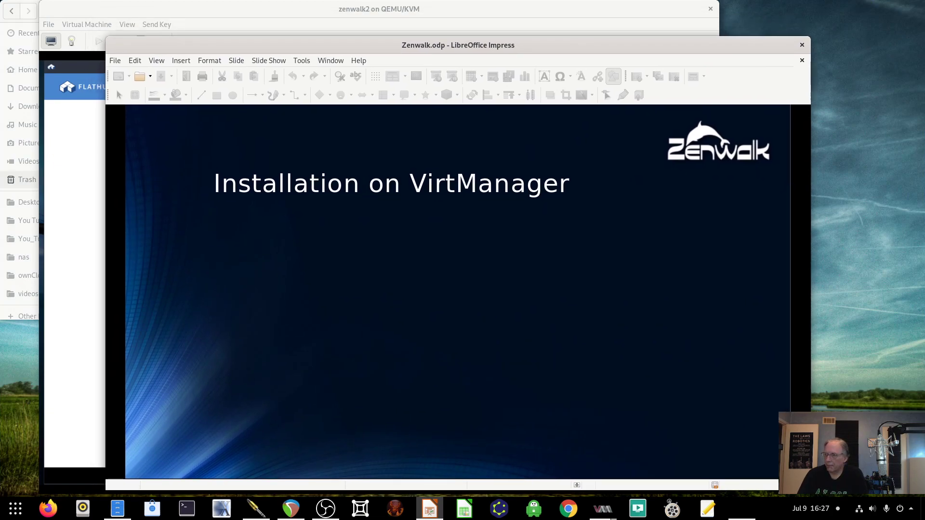